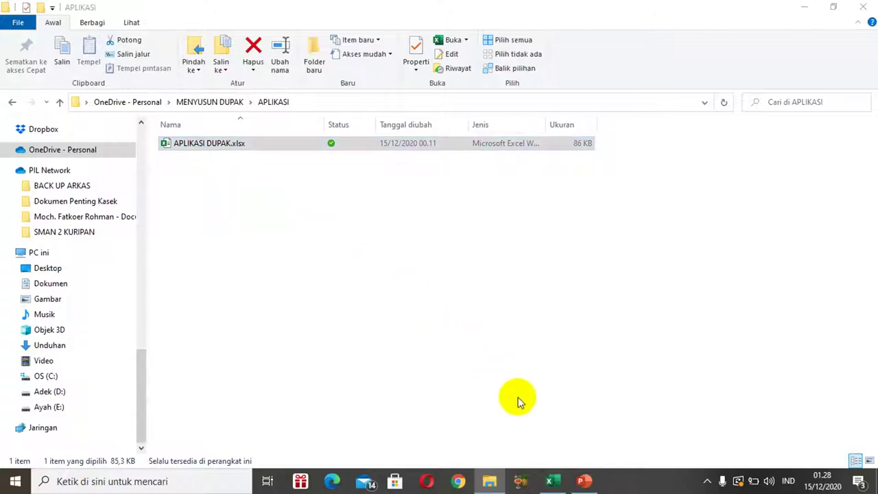
pyautogui.moveTo(553, 484)
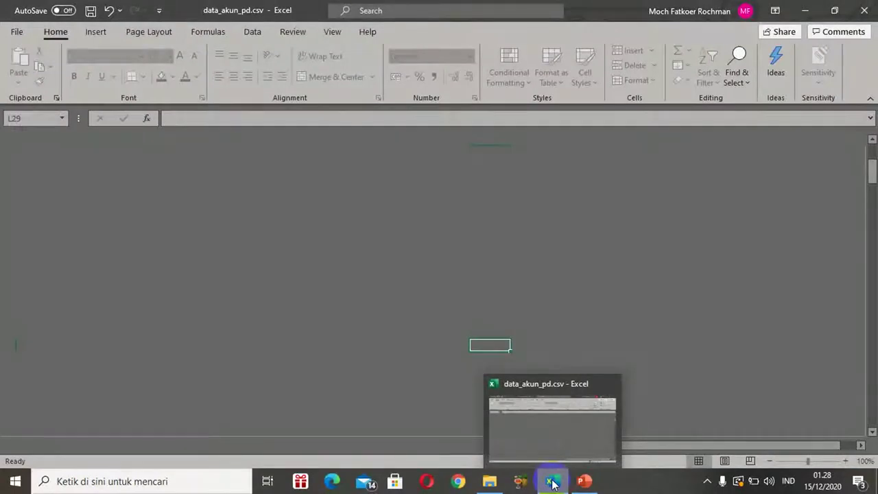
pyautogui.click(483, 355)
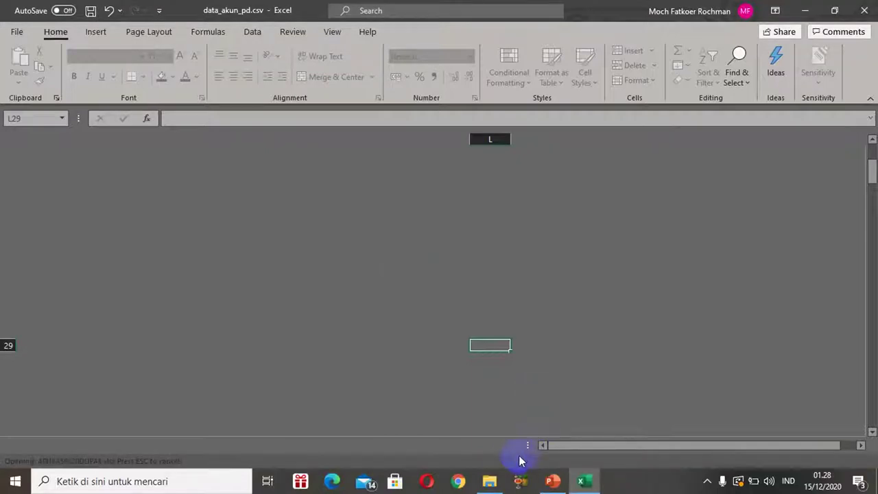
pyautogui.click(490, 482)
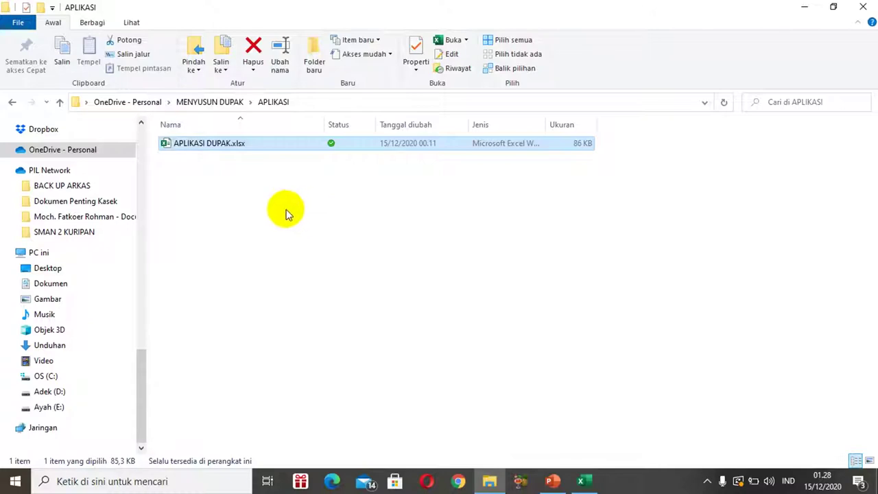
pyautogui.moveTo(587, 484)
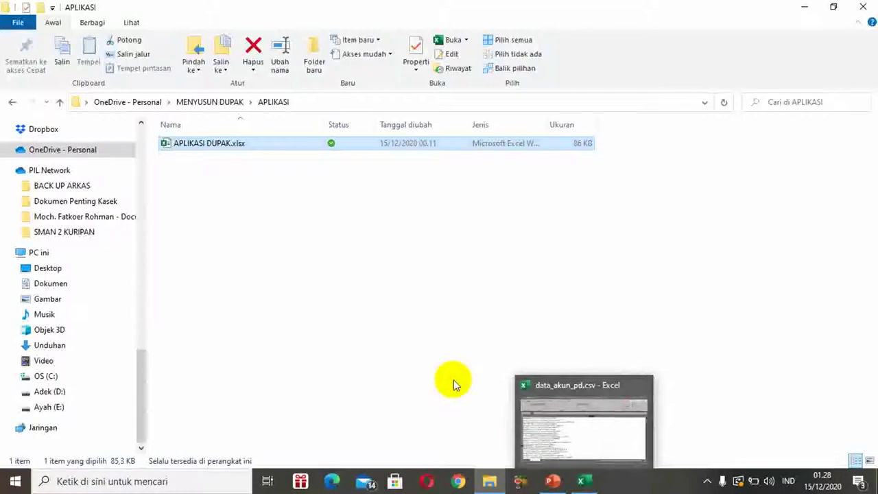
pyautogui.click(218, 145)
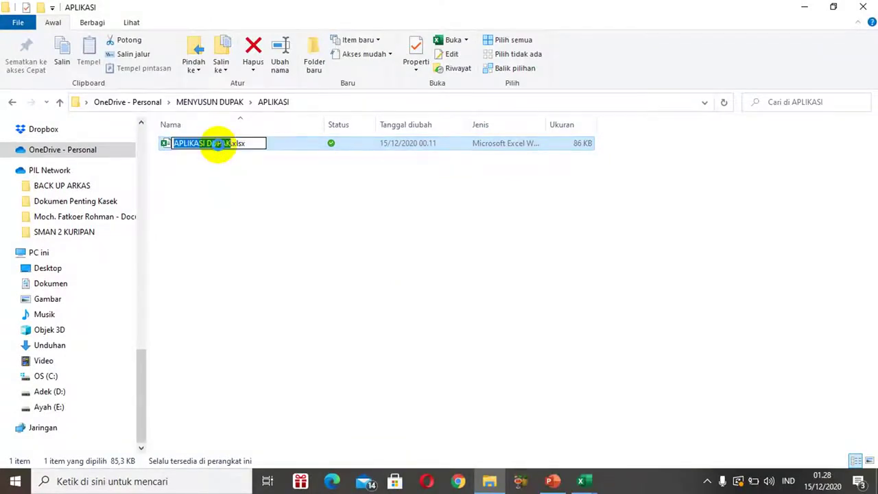
pyautogui.click(231, 170)
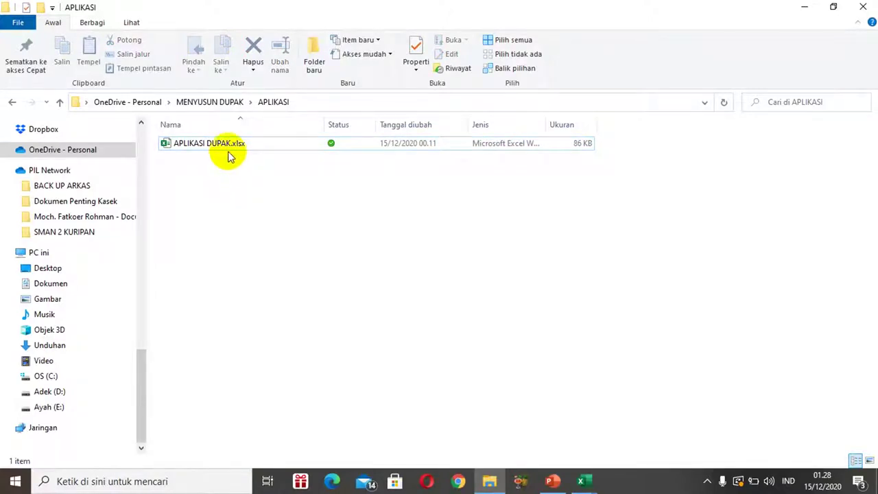
# - Open the workbook APLIKASI DUPAK.xlsx from the APLIKASI folder, dismissing the external-links prompt and the product notice
pyautogui.click(229, 152)
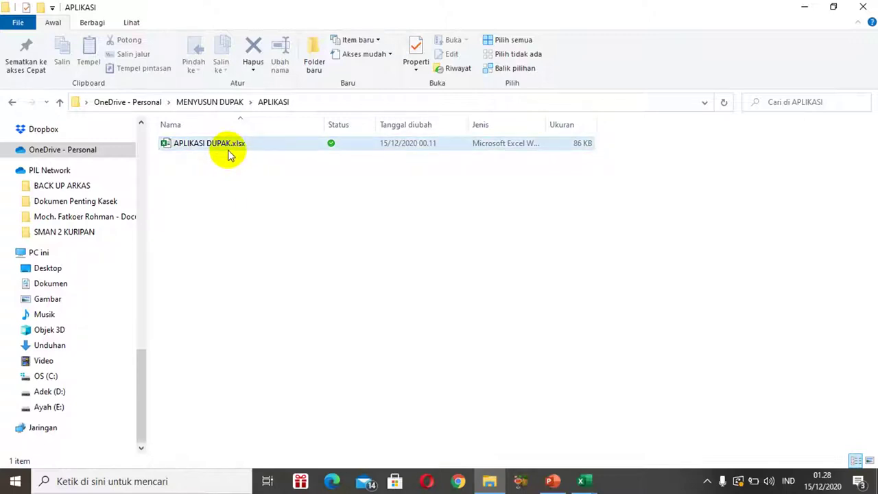
pyautogui.doubleClick(227, 151)
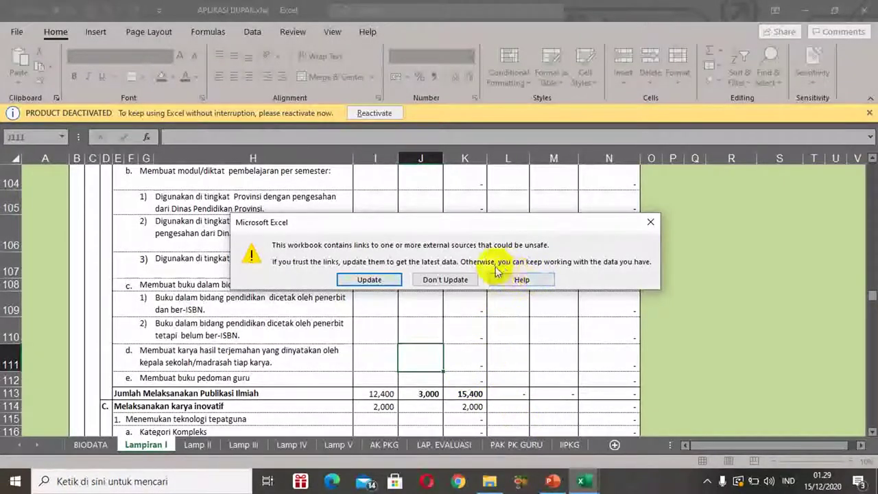
pyautogui.click(650, 224)
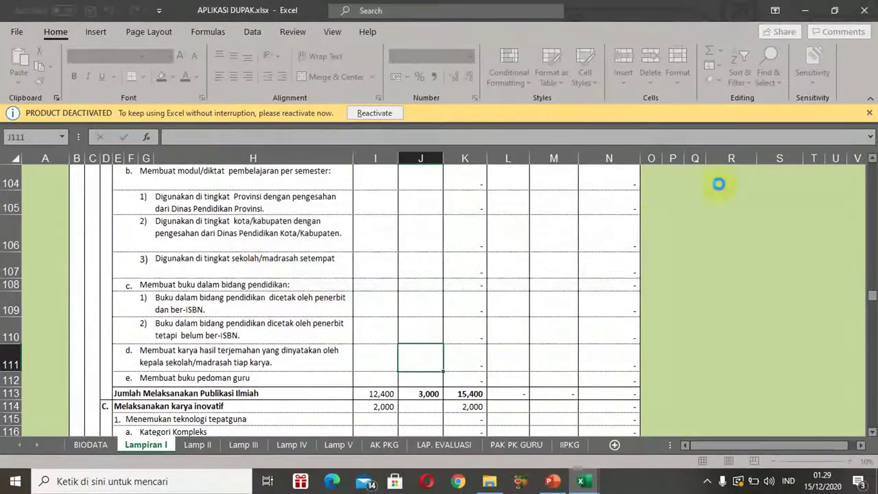
pyautogui.click(869, 115)
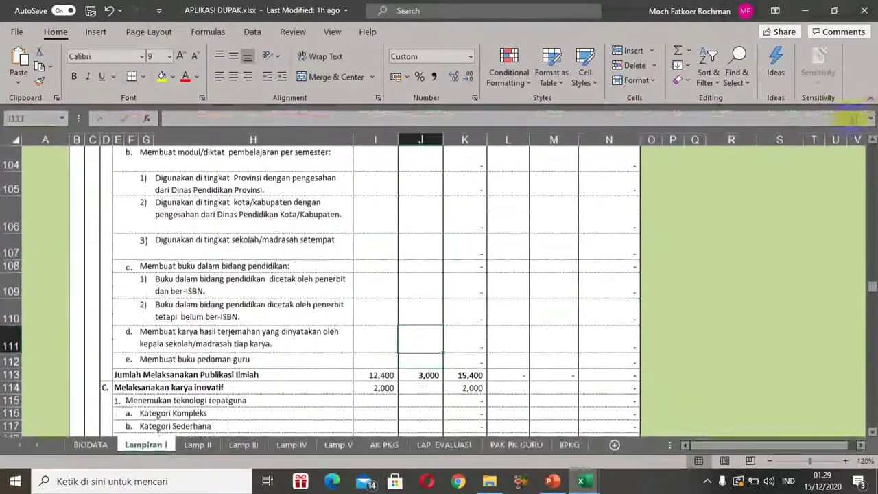
# - Examine the Publikasi Ilmiah and Pengembangan Diri items on the Lampiran I sheet, going up to the Diklat Fungsional durations
pyautogui.click(544, 262)
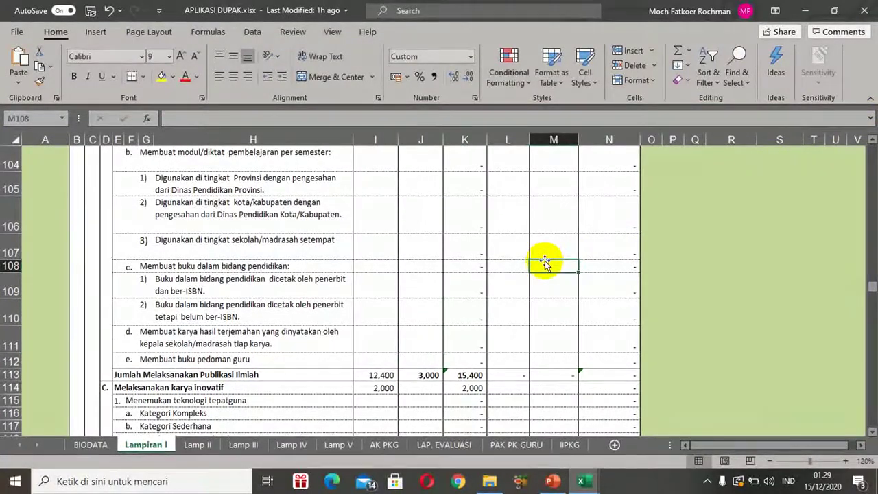
pyautogui.press('Up')
pyautogui.press('Up')
pyautogui.press('Up')
pyautogui.press('Up')
pyautogui.press('Up')
pyautogui.press('Up')
pyautogui.press('Up')
pyautogui.press('Up')
pyautogui.press('Up')
pyautogui.press('Up')
pyautogui.press('Up')
pyautogui.press('Up')
pyautogui.press('Up')
pyautogui.press('Up')
pyautogui.press('Up')
pyautogui.press('Up')
pyautogui.press('Up')
pyautogui.press('Up')
pyautogui.press('Up')
pyautogui.press('Up')
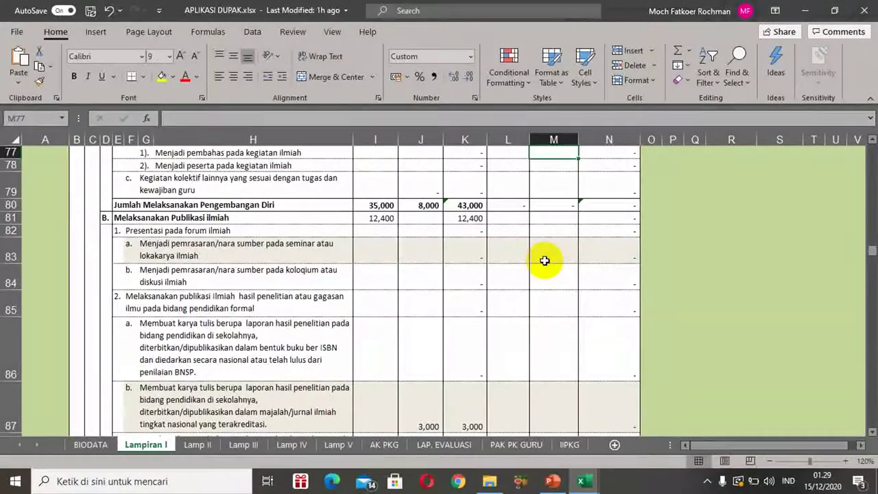
pyautogui.press('Up')
pyautogui.press('Up')
pyautogui.press('Up')
pyautogui.press('Up')
pyautogui.press('Up')
pyautogui.press('Up')
pyautogui.press('Up')
pyautogui.press('Up')
pyautogui.press('Up')
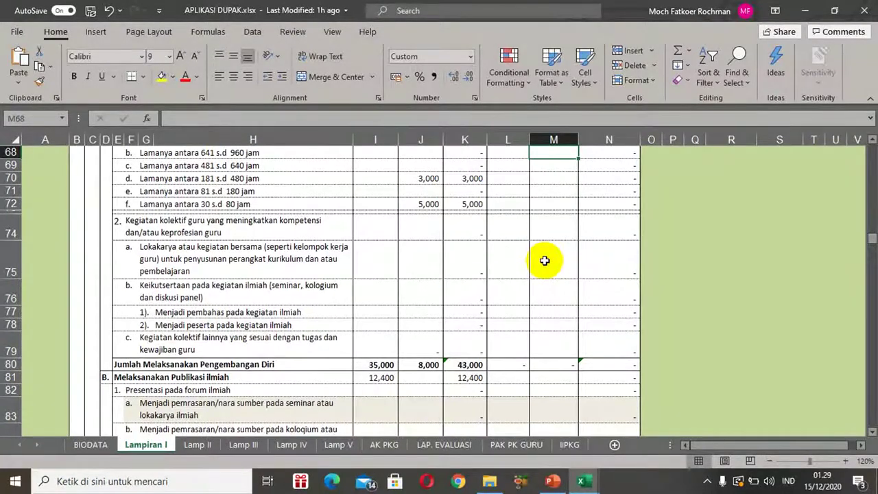
pyautogui.press('Down')
pyautogui.press('Down')
pyautogui.press('Down')
pyautogui.press('Down')
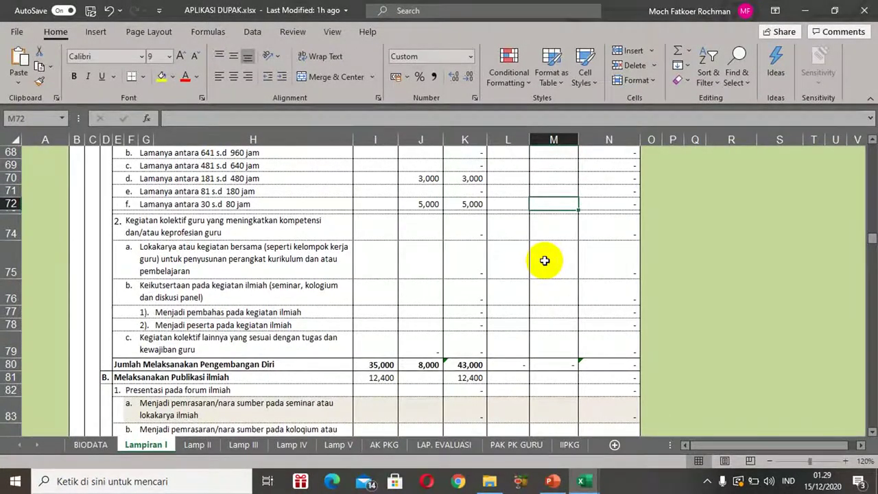
pyautogui.press('Down')
# - Go back up the Lampiran I sheet to examine the headings and first items of the UNSUR YANG DINILAI table
pyautogui.press('Up')
pyautogui.press('Up')
pyautogui.press('Up')
pyautogui.press('Up')
pyautogui.press('Up')
pyautogui.press('Up')
pyautogui.press('Up')
pyautogui.press('Up')
pyautogui.press('Up')
pyautogui.press('Up')
pyautogui.press('Up')
pyautogui.press('Up')
pyautogui.press('Up')
pyautogui.press('Up')
pyautogui.press('Up')
pyautogui.press('Up')
pyautogui.press('Up')
pyautogui.press('Up')
pyautogui.press('Up')
pyautogui.press('Up')
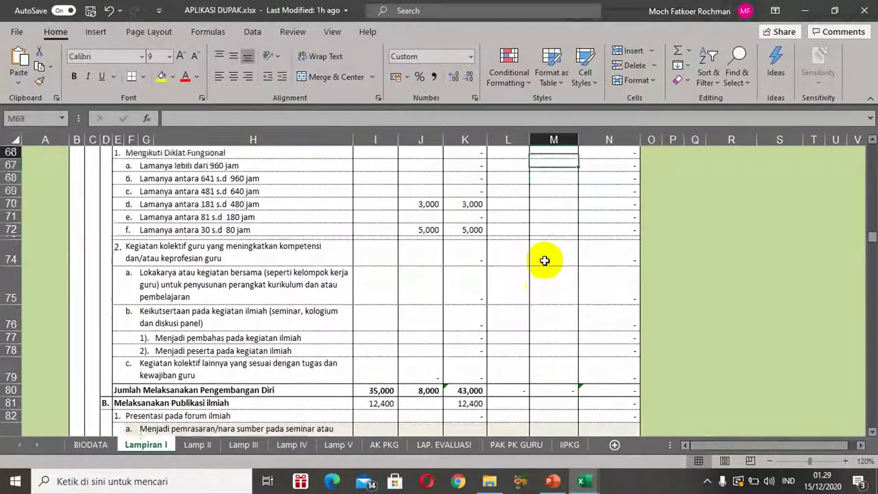
pyautogui.press('Up')
pyautogui.press('Up')
pyautogui.press('Up')
pyautogui.press('Up')
pyautogui.press('Up')
pyautogui.press('Up')
pyautogui.press('Up')
pyautogui.press('Up')
pyautogui.press('Up')
pyautogui.press('Up')
pyautogui.press('Up')
pyautogui.press('Up')
pyautogui.press('Up')
pyautogui.press('Up')
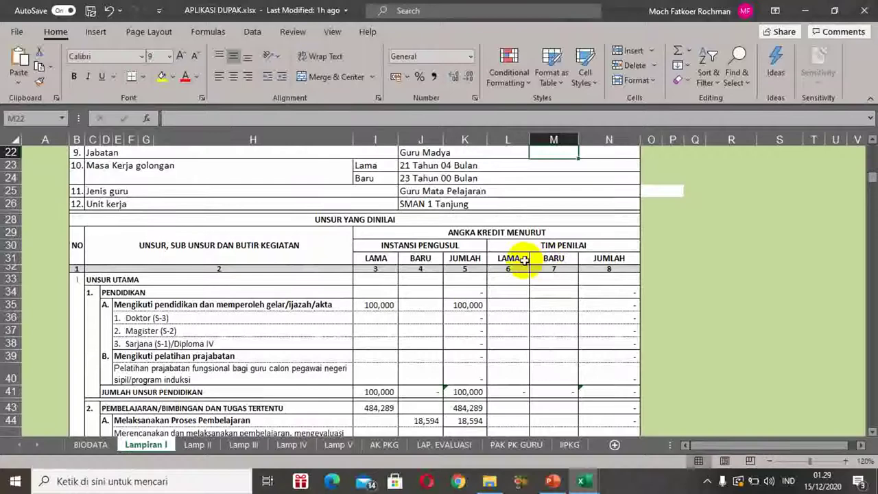
# - Review the BARU credit column from the Pendidikan rows down to Melaksanakan Proses Bimbingan
pyautogui.click(424, 310)
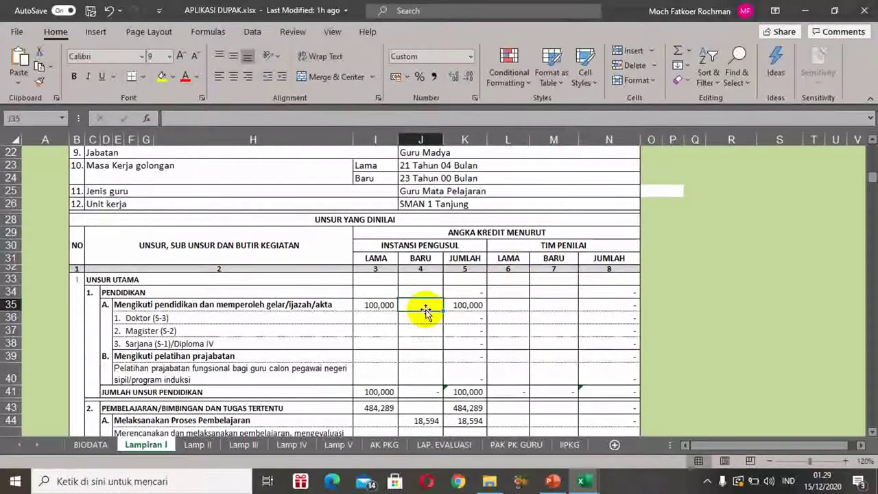
pyautogui.press('Down')
pyautogui.press('Down')
pyautogui.press('Down')
pyautogui.press('Down')
pyautogui.press('Down')
pyautogui.press('Down')
pyautogui.press('Down')
pyautogui.press('Down')
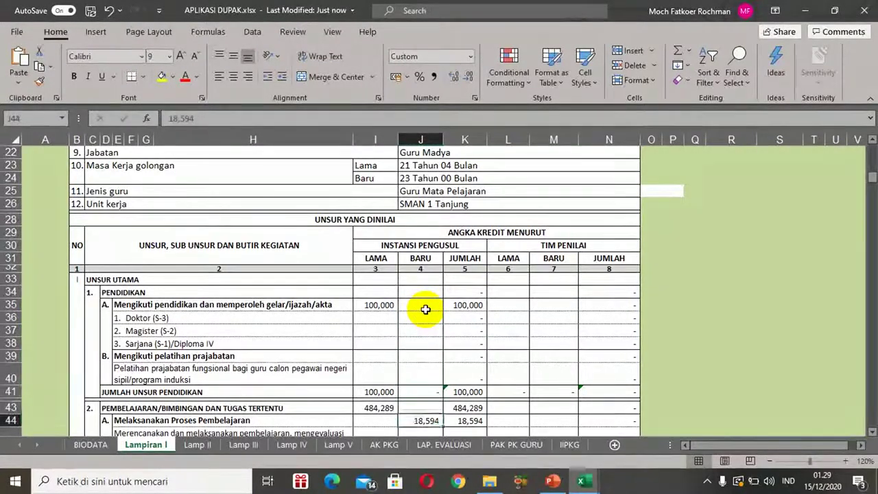
pyautogui.press('Down')
pyautogui.press('Down')
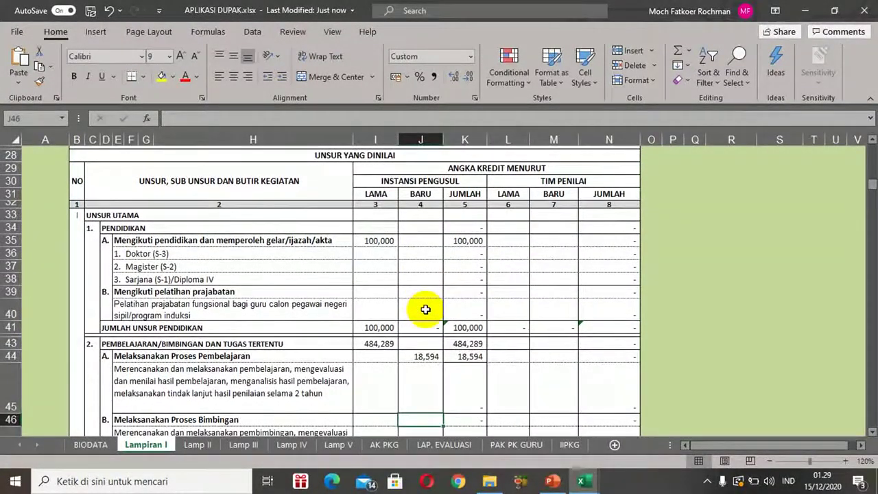
# - Enlarge the sheet view to 196% and examine the Melaksanakan Proses Pembelajaran item under Pembelajaran/Bimbingan dan Tugas Tertentu
pyautogui.click(821, 464)
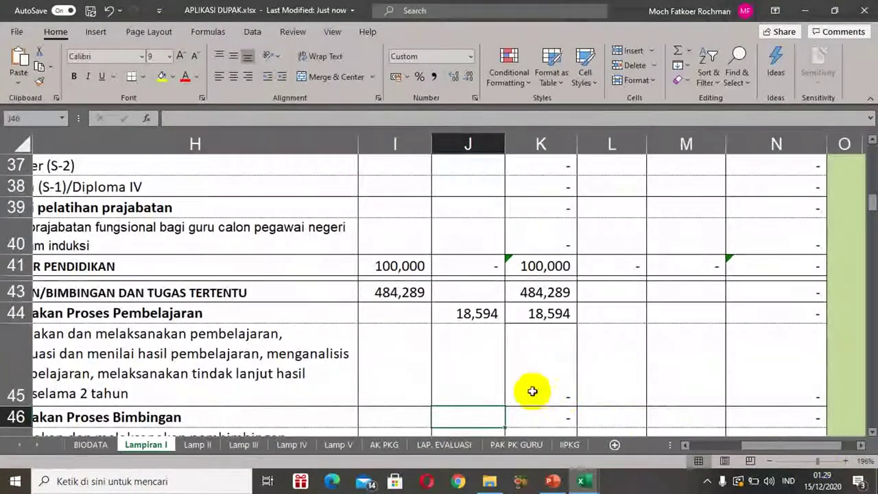
pyautogui.click(494, 388)
pyautogui.press('Left')
pyautogui.press('Left')
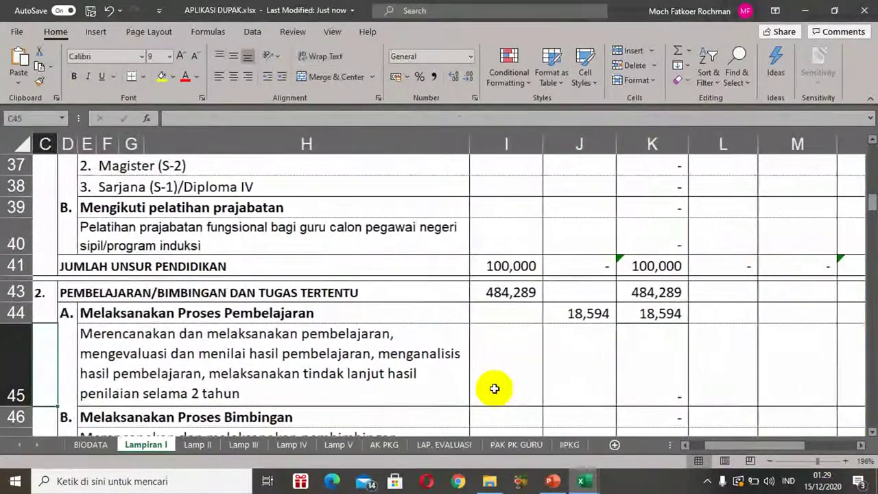
pyautogui.press('Right')
pyautogui.press('Right')
pyautogui.press('Up')
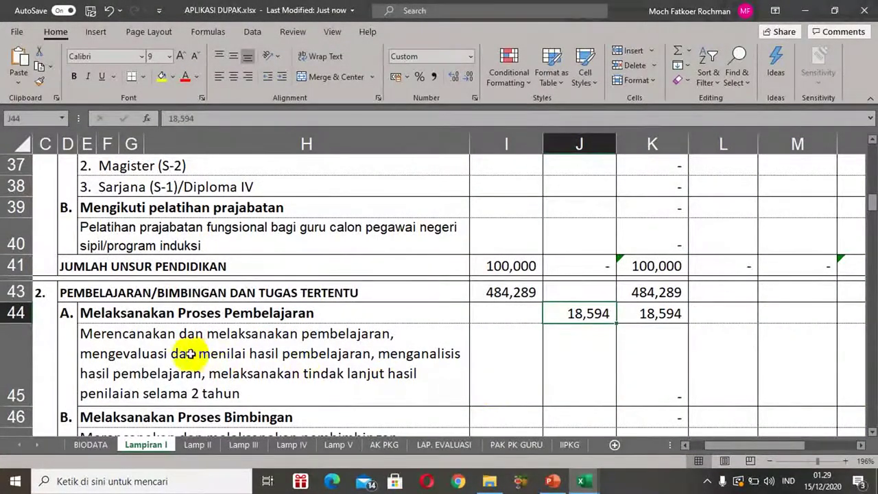
pyautogui.click(90, 295)
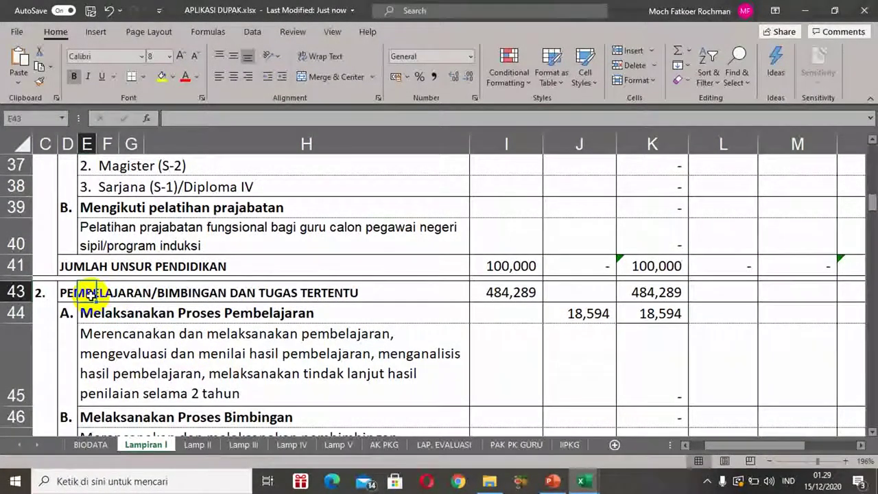
pyautogui.click(151, 314)
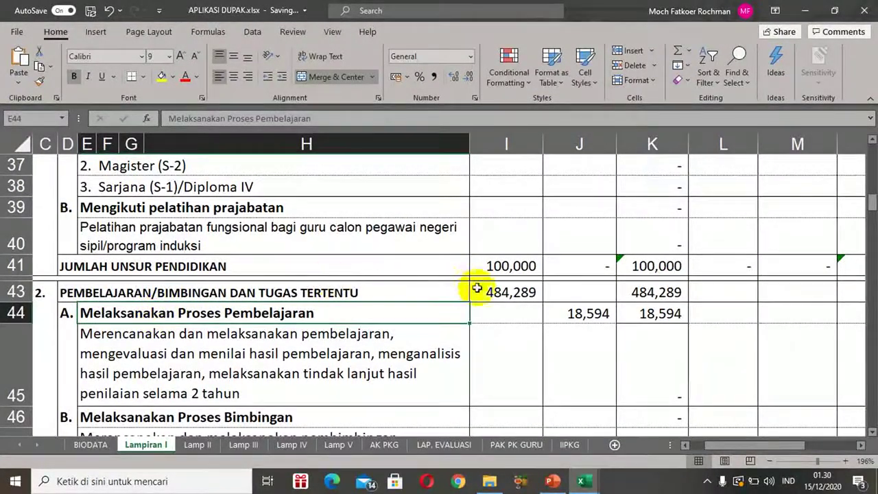
# - Check the BARU credit from Proses Pembelajaran down to the Wakil Kepala Sekolah item in section C
pyautogui.click(581, 324)
pyautogui.press('Down')
pyautogui.press('Down')
pyautogui.press('Down')
pyautogui.press('Down')
pyautogui.press('Down')
pyautogui.press('Down')
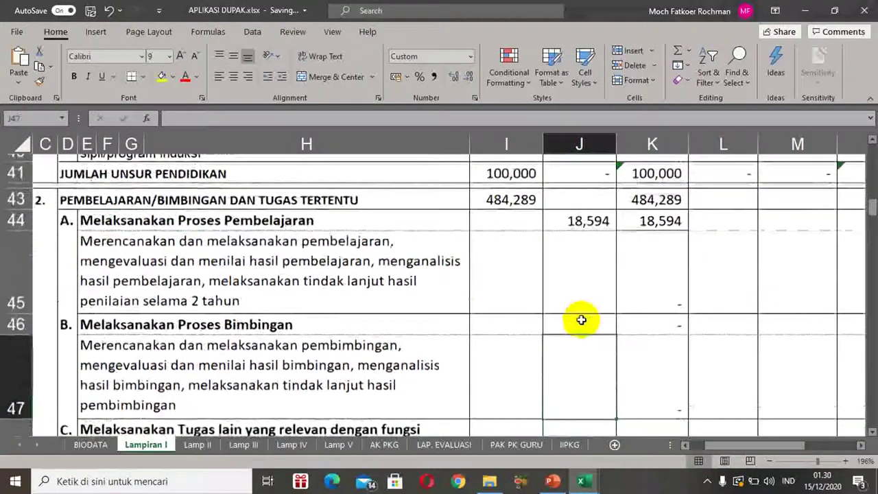
pyautogui.click(581, 319)
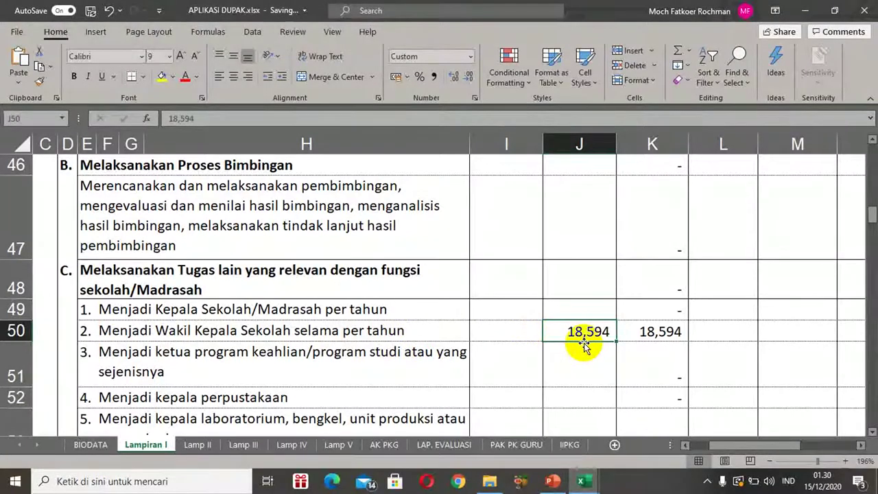
# - Examine the remaining additional-duty items in section C, down to item 13 about class guidance for Guru Kelas
pyautogui.press('Down')
pyautogui.press('Down')
pyautogui.press('Down')
pyautogui.press('Down')
pyautogui.press('Down')
pyautogui.press('Down')
pyautogui.press('Down')
pyautogui.press('Down')
pyautogui.press('Down')
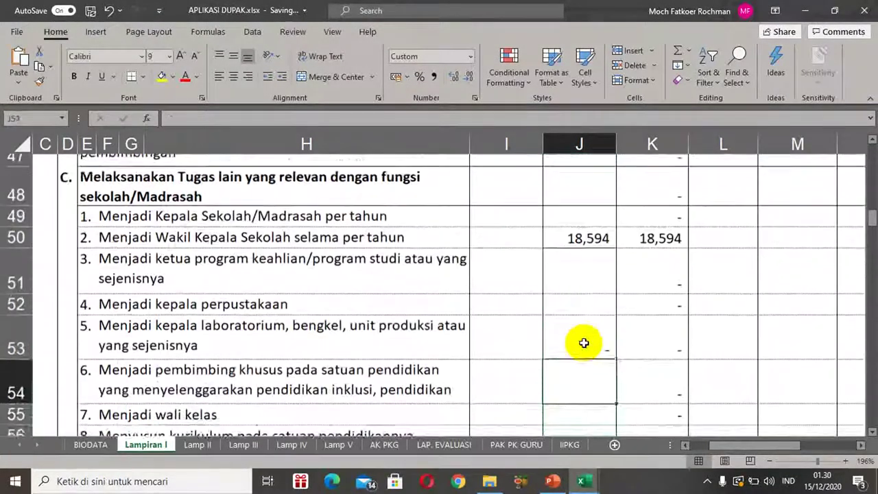
pyautogui.press('Down')
pyautogui.press('Down')
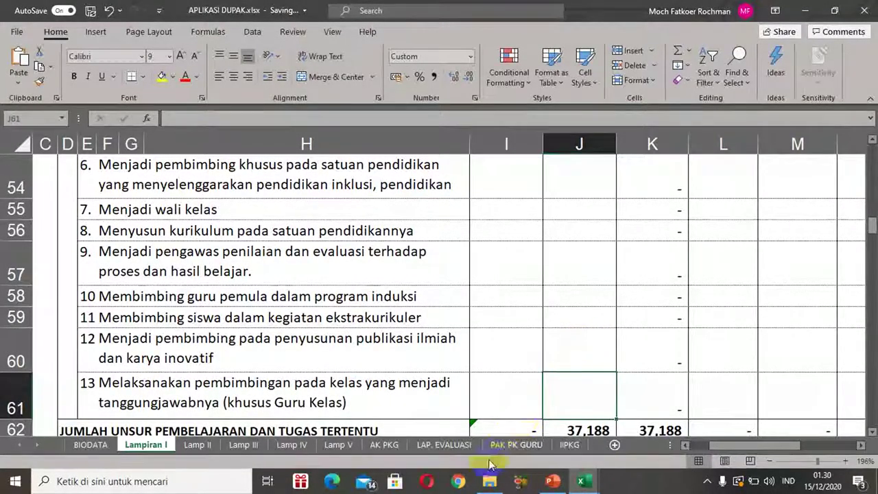
# - Switch to File Explorer and open the BUKTI FISIK folder inside MENYUSUN DUPAK
pyautogui.click(489, 481)
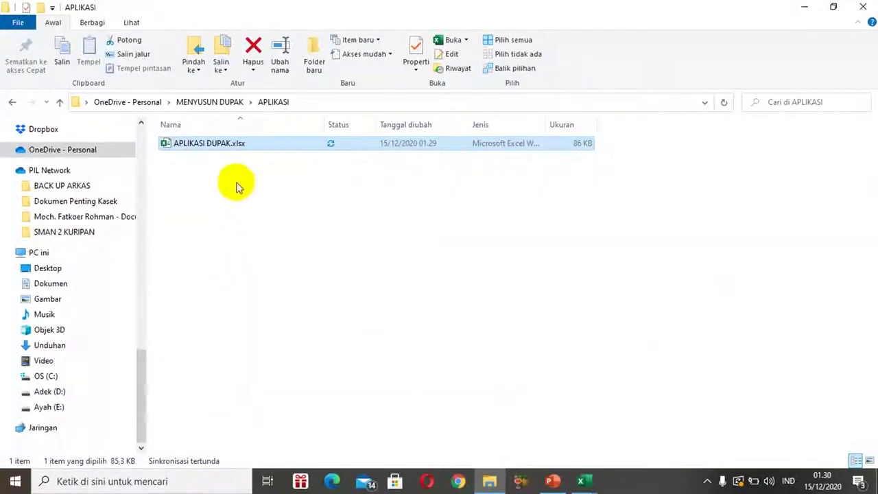
pyautogui.click(210, 103)
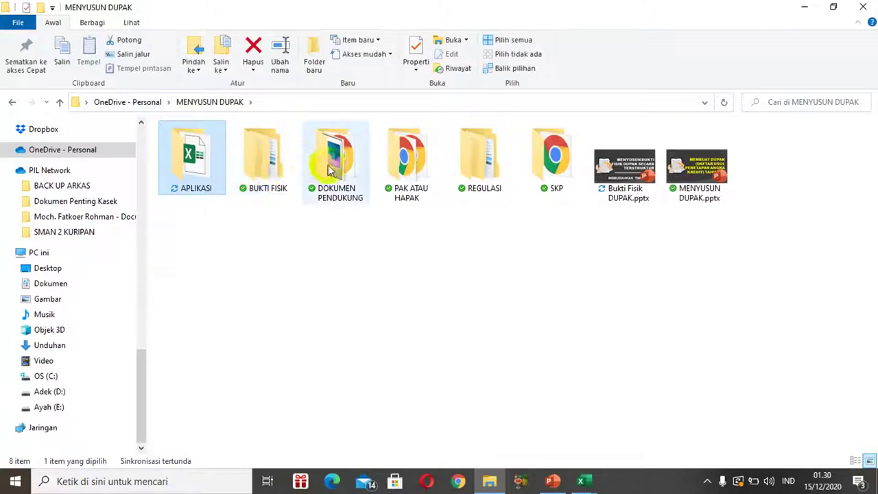
pyautogui.click(266, 180)
pyautogui.doubleClick(269, 179)
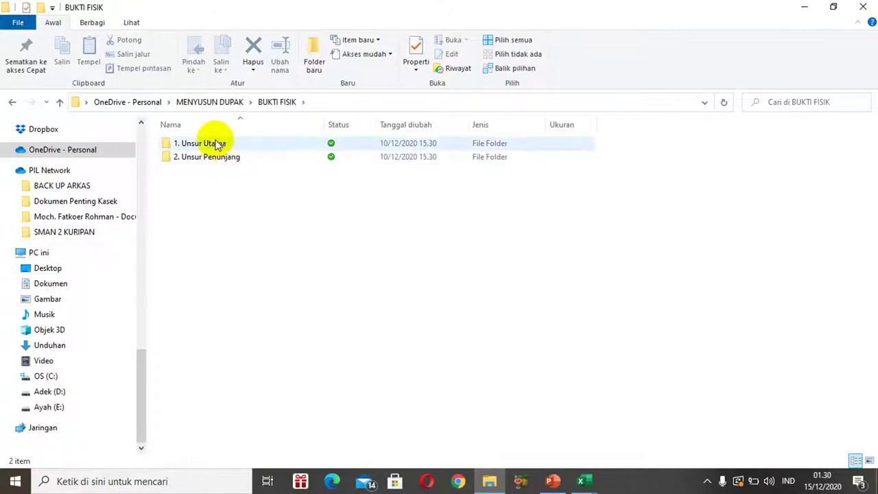
# - Open the 1. Unsur Utama folder, show its contents as large icons, and select the 1. Pembelajaran folder
pyautogui.click(869, 461)
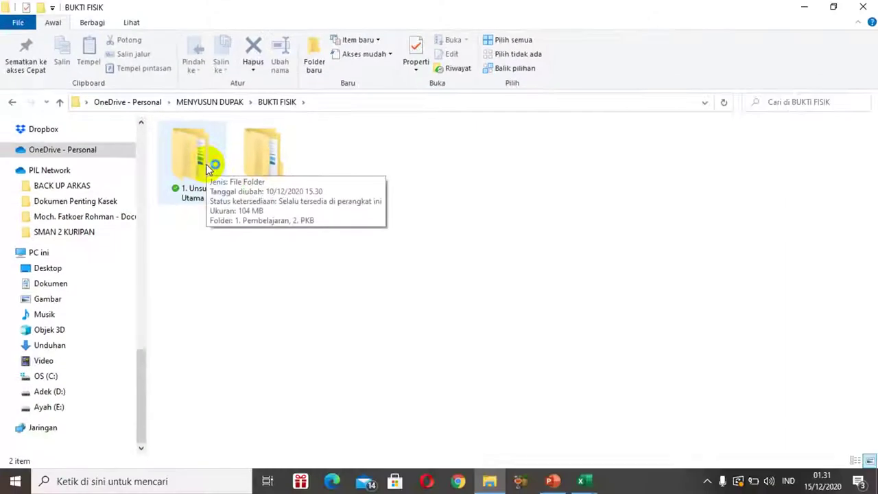
pyautogui.doubleClick(193, 180)
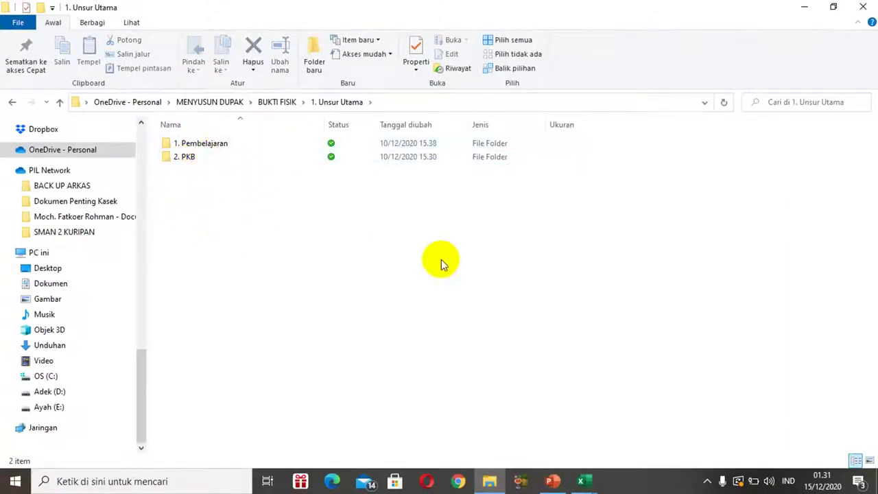
pyautogui.click(869, 463)
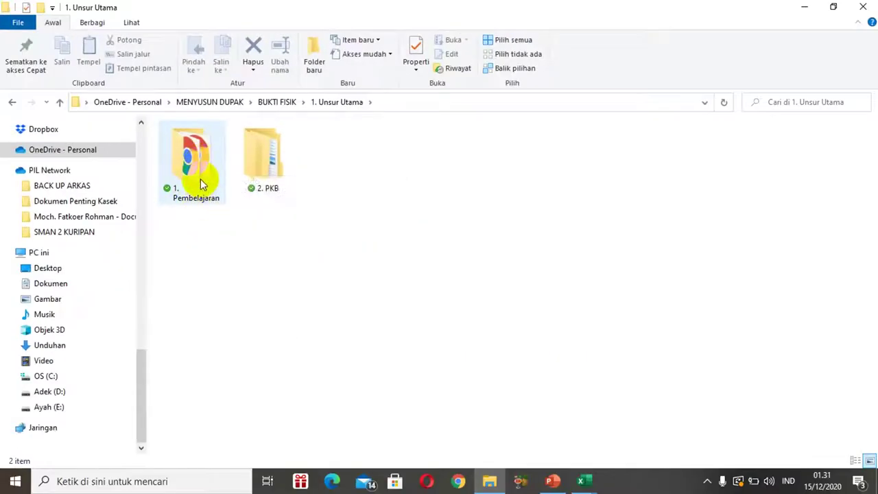
pyautogui.click(288, 195)
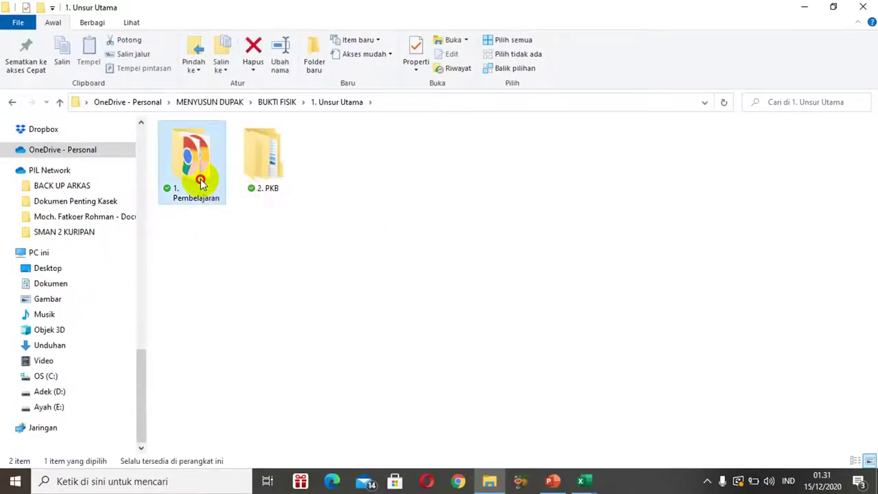
# - Open 1. PKG 2017.pdf from the 1. Pembelajaran folder in Chrome and dismiss the WAMessages extension notice
pyautogui.doubleClick(200, 179)
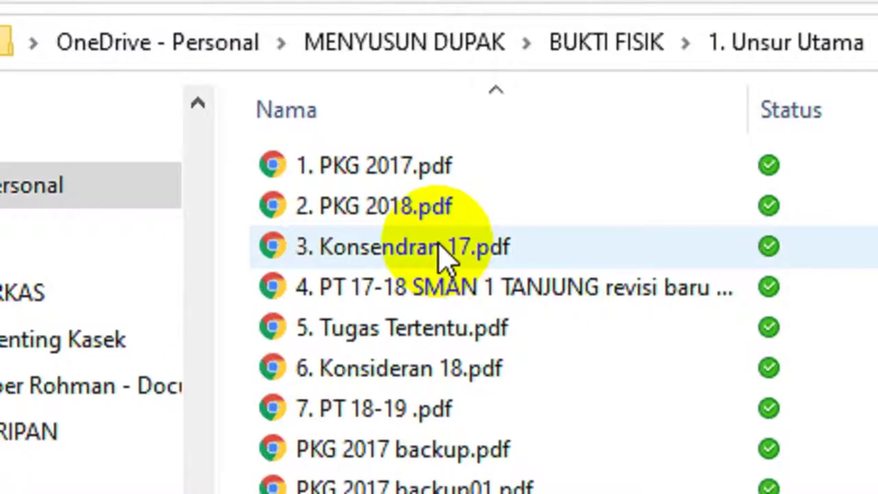
pyautogui.moveTo(425, 186)
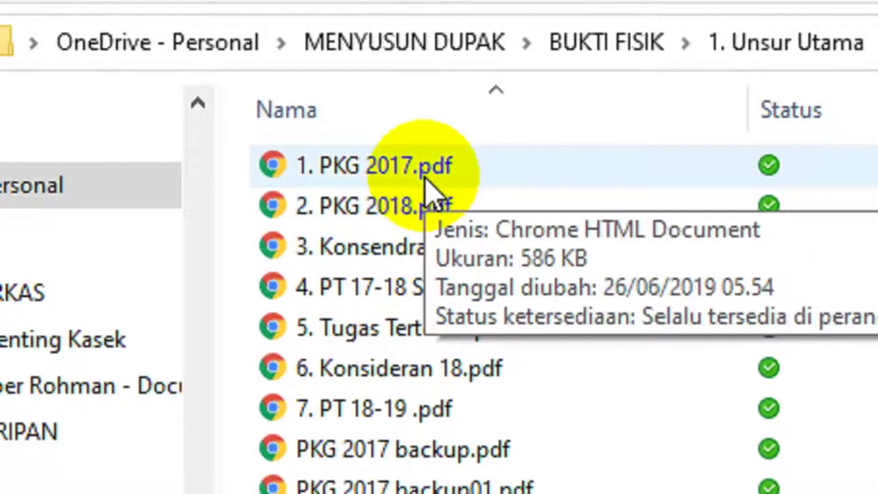
pyautogui.moveTo(439, 214)
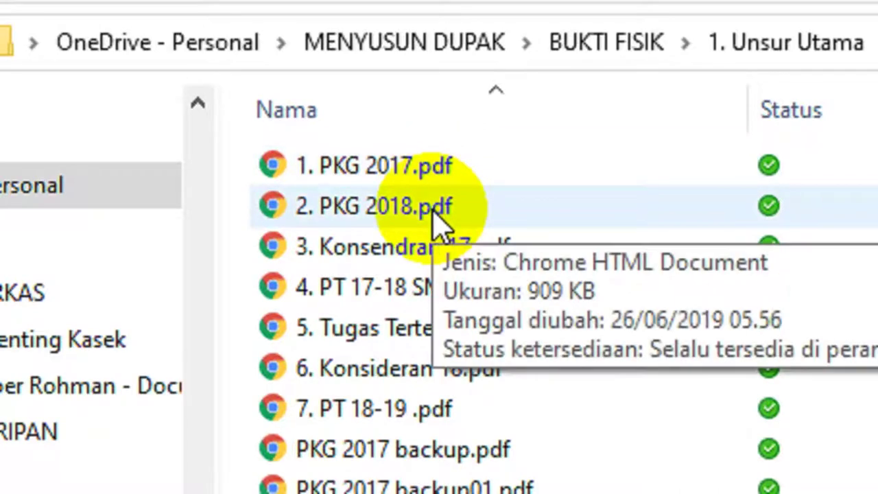
pyautogui.moveTo(398, 182)
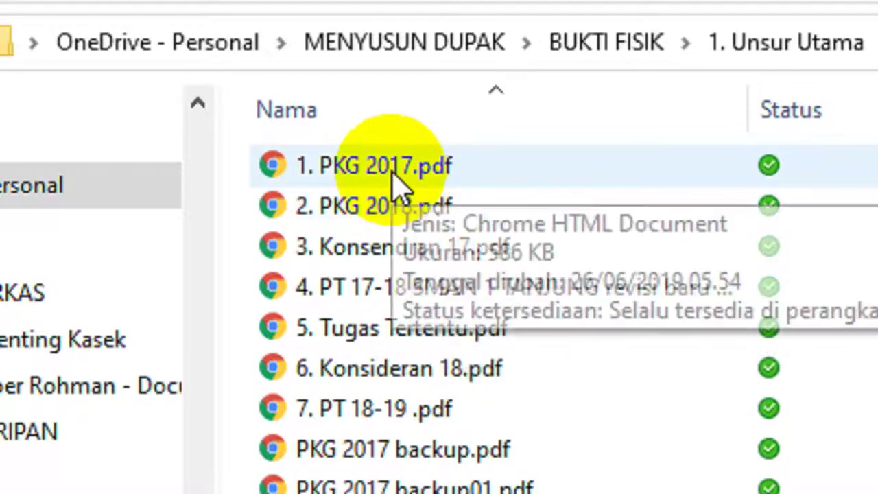
pyautogui.doubleClick(392, 173)
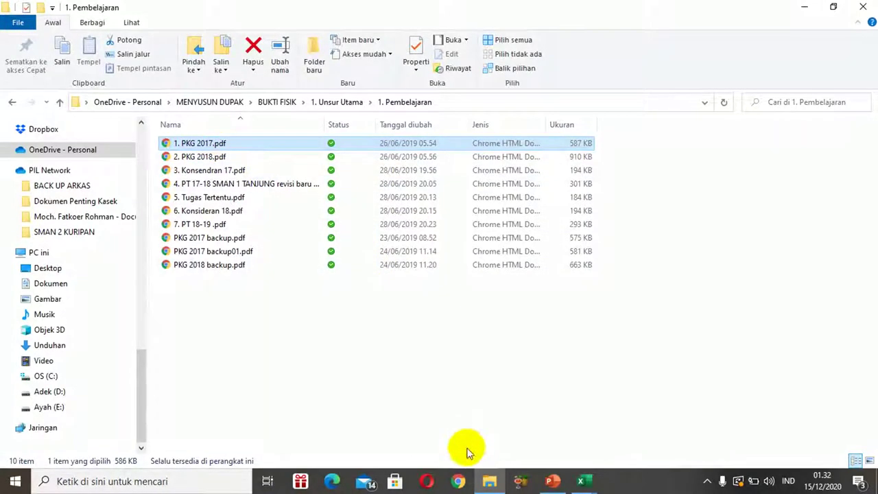
pyautogui.click(458, 481)
pyautogui.moveTo(459, 479)
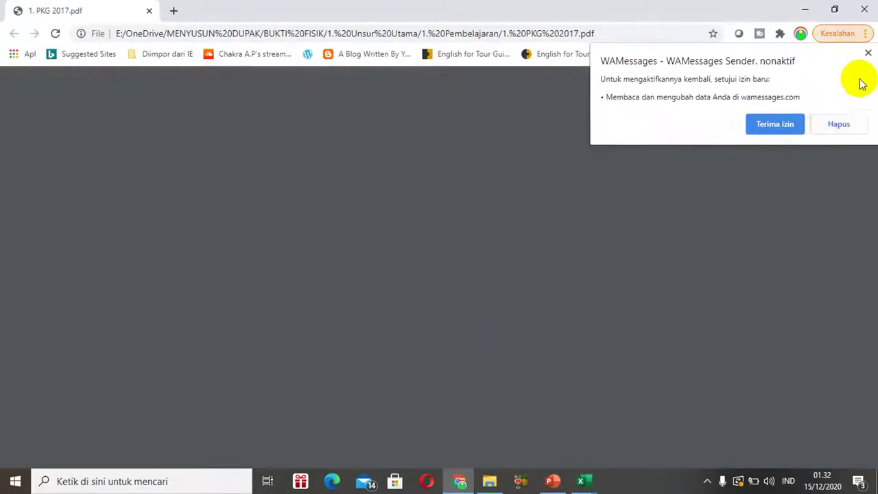
pyautogui.click(867, 53)
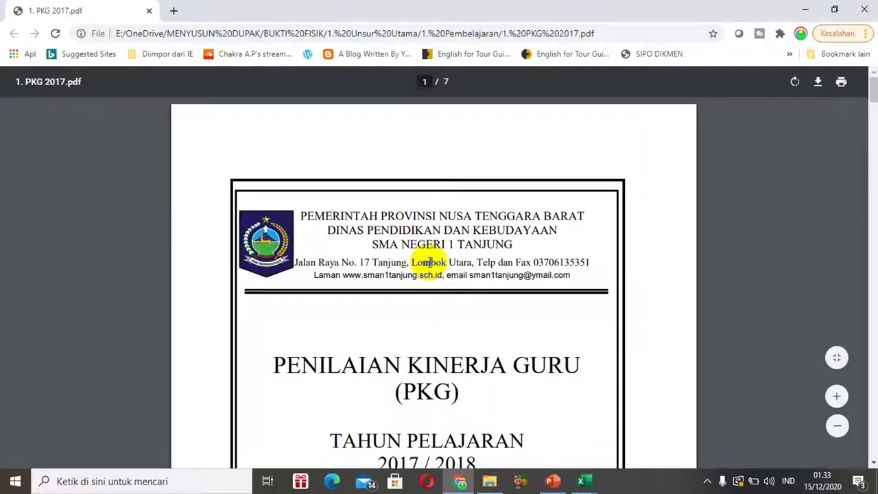
# - Examine the PKG 2017 report from its competency scores through the subject-teacher and Kepala Sekolah credit calculations
pyautogui.moveTo(873, 94); pyautogui.dragTo(874, 227)
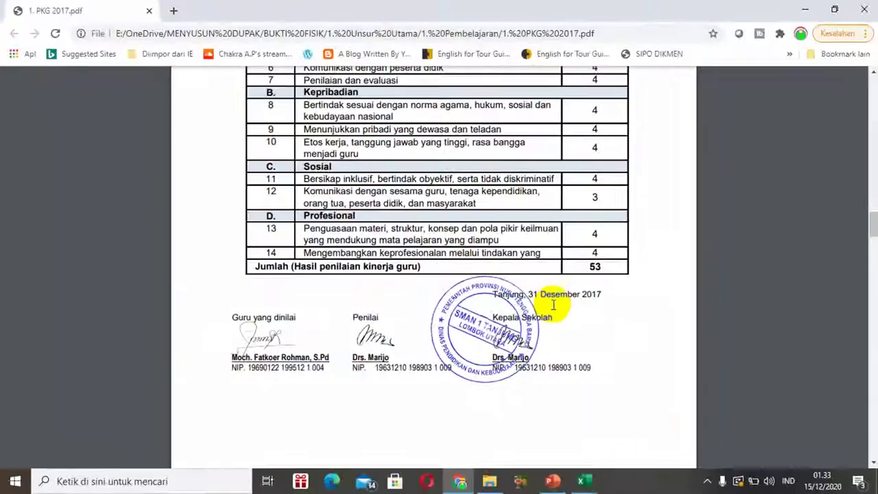
pyautogui.moveTo(873, 225); pyautogui.dragTo(874, 267)
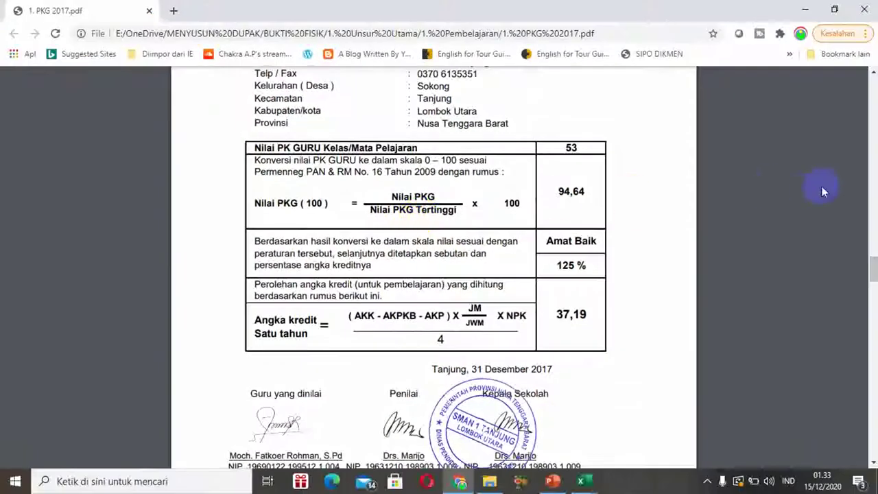
pyautogui.moveTo(873, 267)
pyautogui.mouseDown()
pyautogui.moveTo(873, 379)
pyautogui.moveTo(627, 373)
pyautogui.mouseUp()
pyautogui.moveTo(549, 414); pyautogui.dragTo(572, 409)
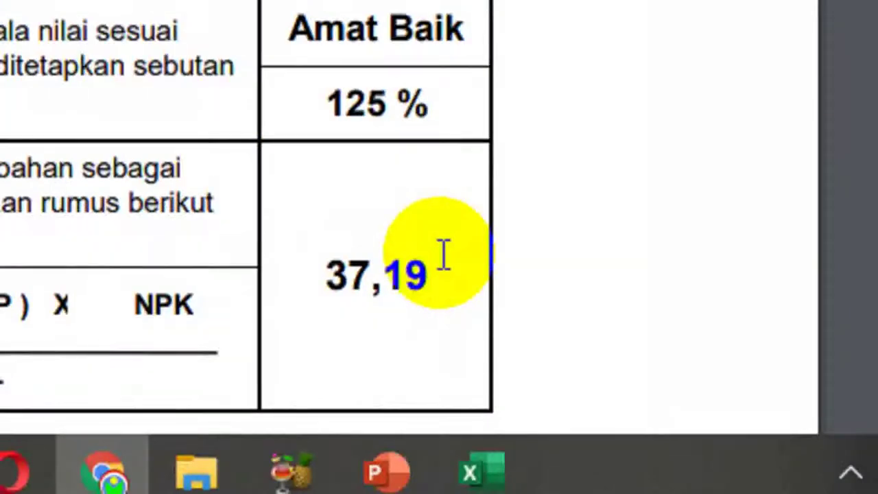
pyautogui.click(494, 226)
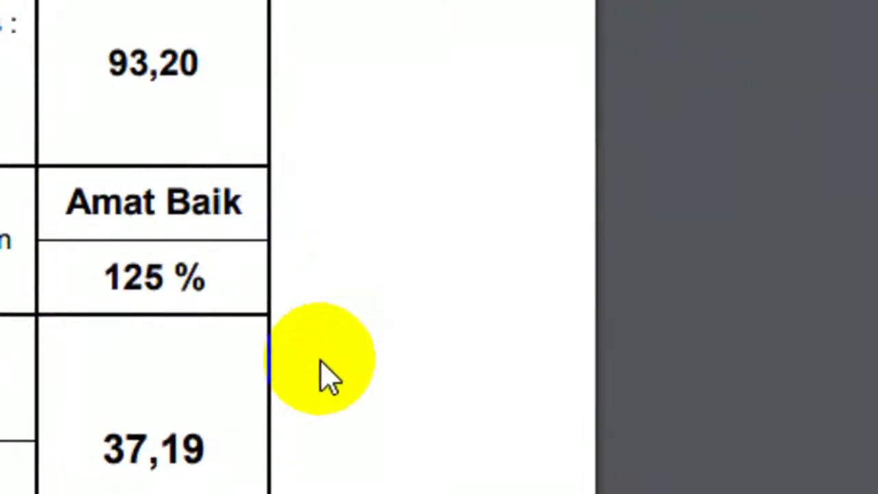
pyautogui.moveTo(163, 445); pyautogui.dragTo(205, 481)
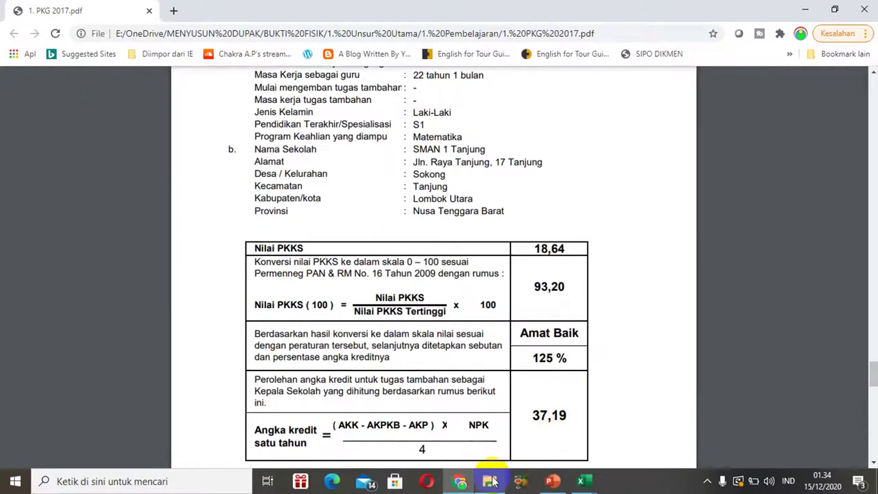
# - Switch to File Explorer, open 2. PKG 2018.pdf and bring it up in Chrome
pyautogui.click(491, 482)
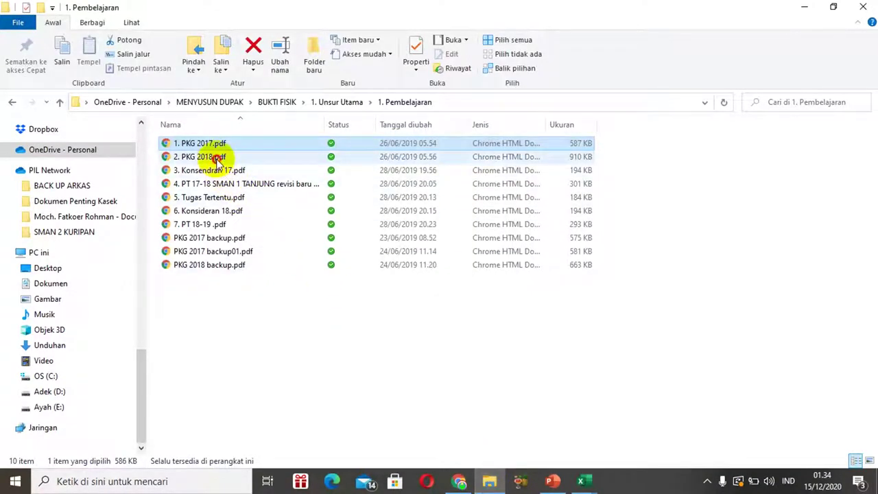
pyautogui.click(215, 157)
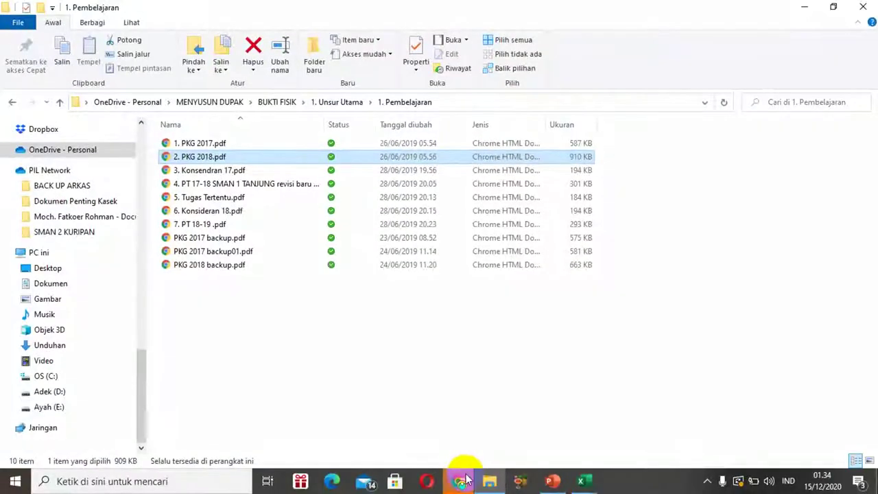
pyautogui.click(462, 481)
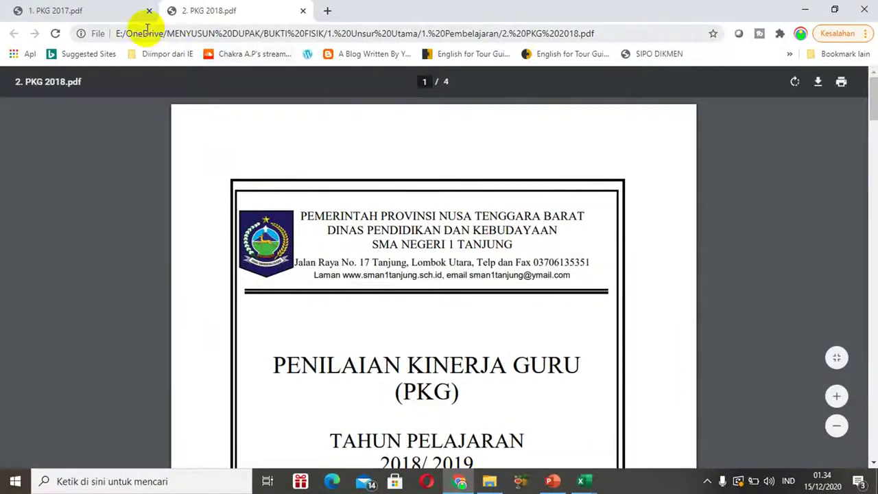
# - Examine the PKG 2018 report's competency total and signatures on page 3 and the yearly credit calculation on page 4
pyautogui.click(874, 103)
pyautogui.moveTo(874, 103); pyautogui.dragTo(874, 398)
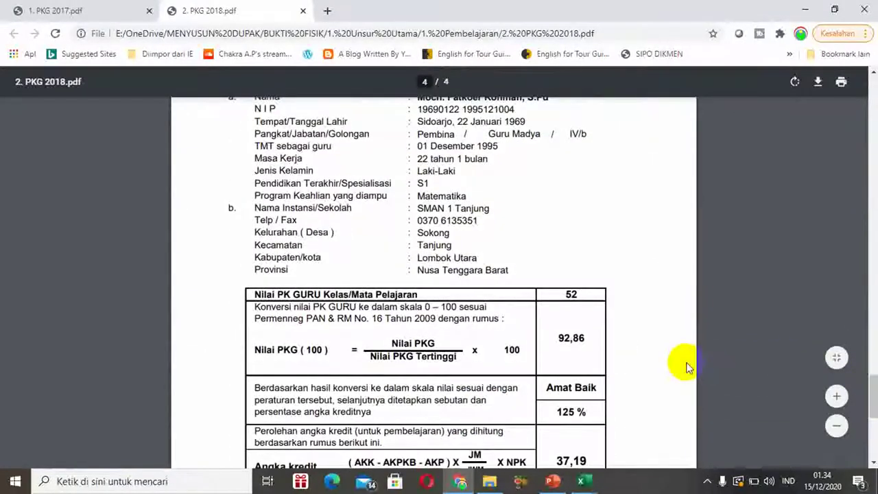
pyautogui.scroll(1, 688, 367)
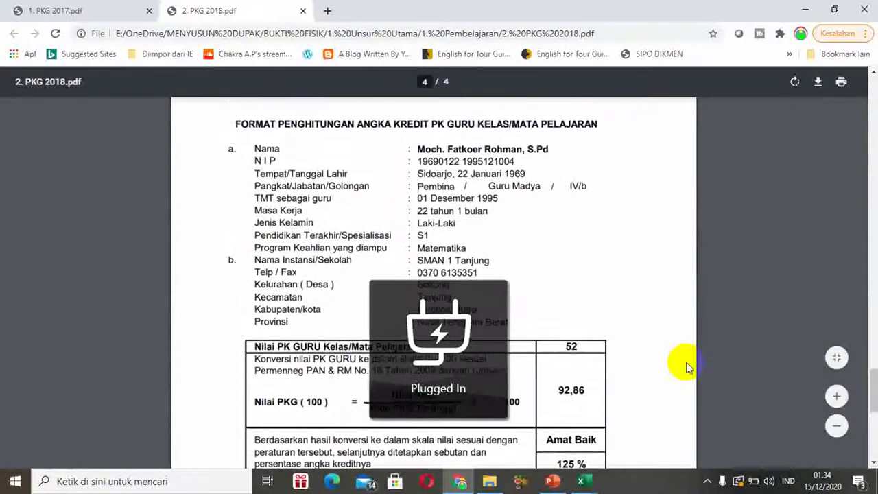
pyautogui.scroll(7, 688, 367)
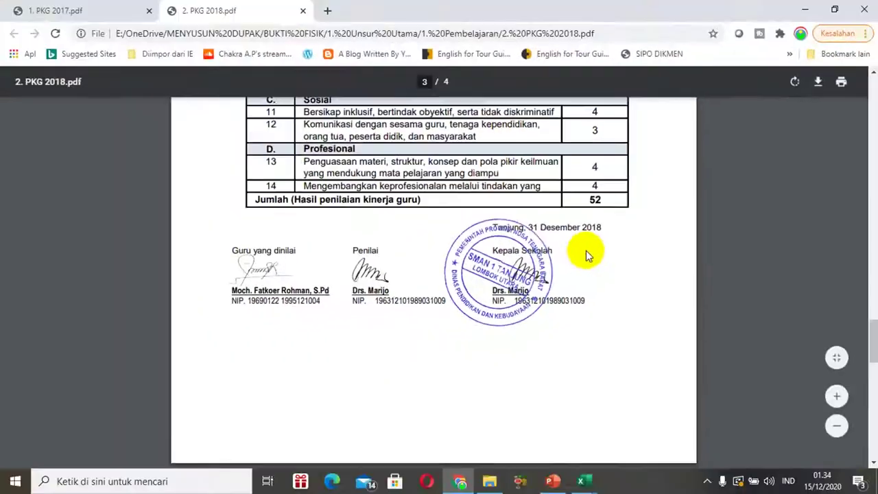
pyautogui.scroll(-10, 586, 255)
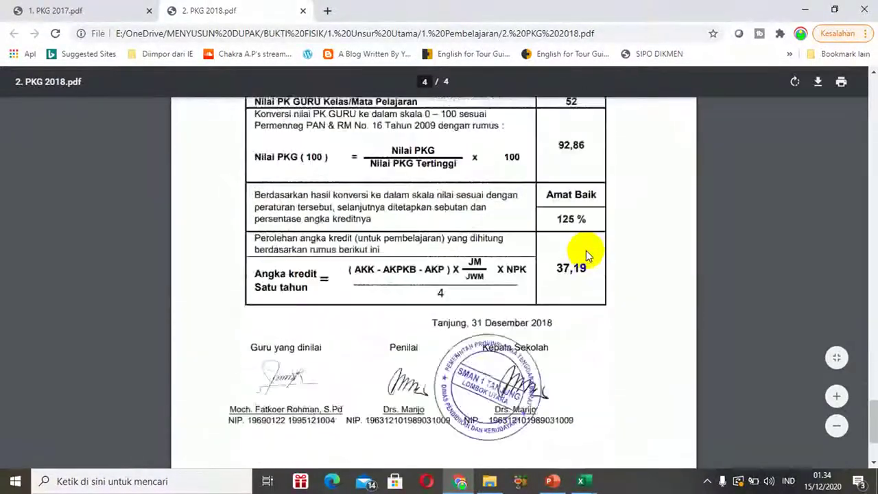
pyautogui.scroll(-3, 586, 255)
pyautogui.scroll(2, 585, 255)
pyautogui.scroll(3, 585, 256)
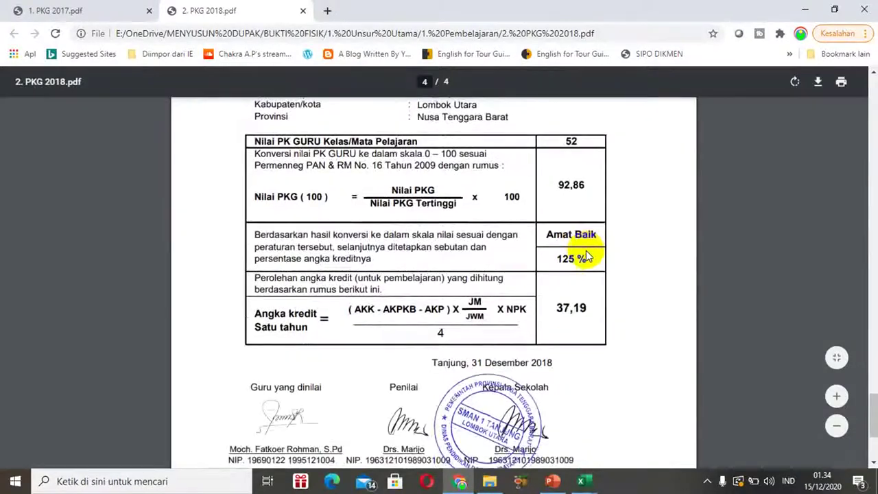
pyautogui.scroll(-7, 587, 255)
pyautogui.scroll(3, 587, 256)
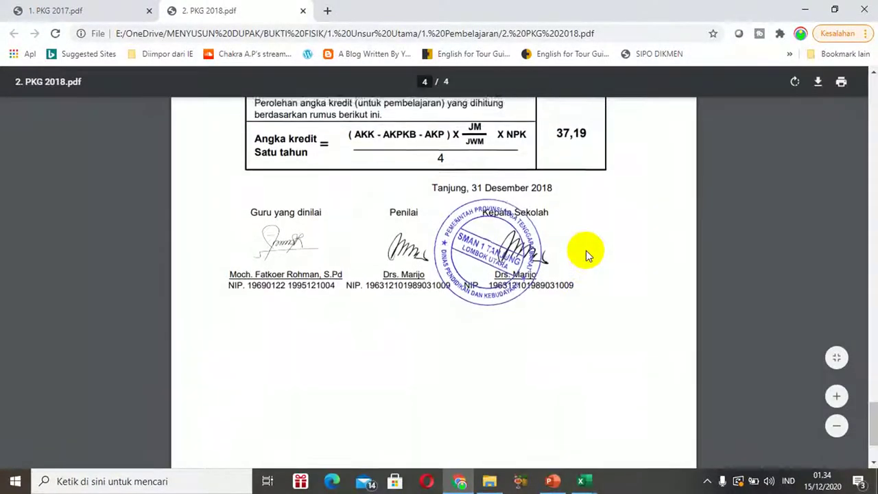
pyautogui.scroll(8, 586, 255)
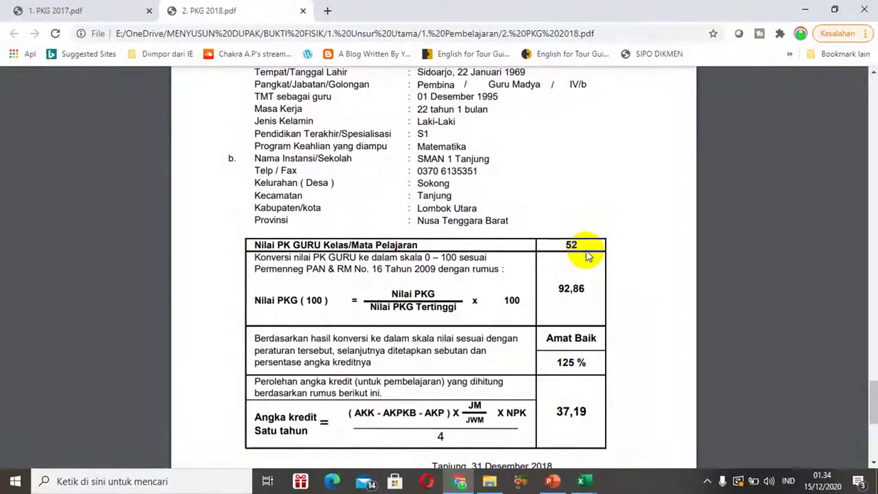
# - Switch to File Explorer, open the 2. PKB folder inside 1. Unsur Utama and show its contents as large icons
pyautogui.click(490, 483)
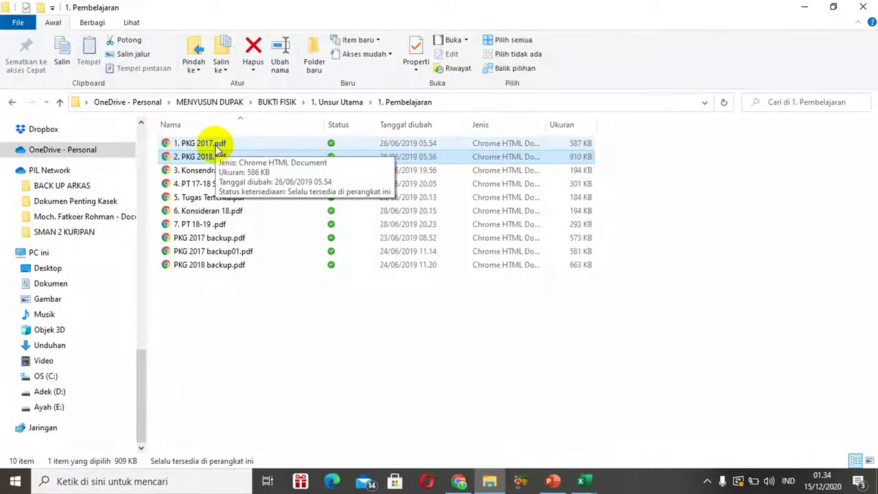
pyautogui.click(337, 103)
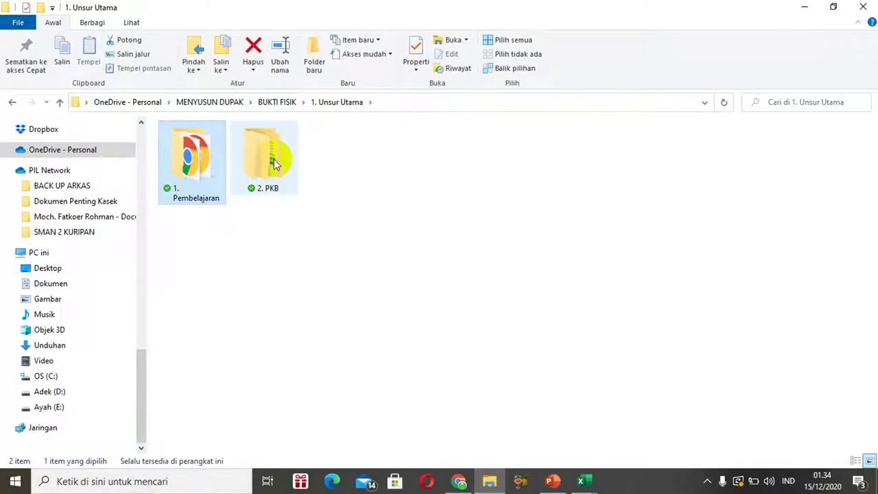
pyautogui.doubleClick(274, 162)
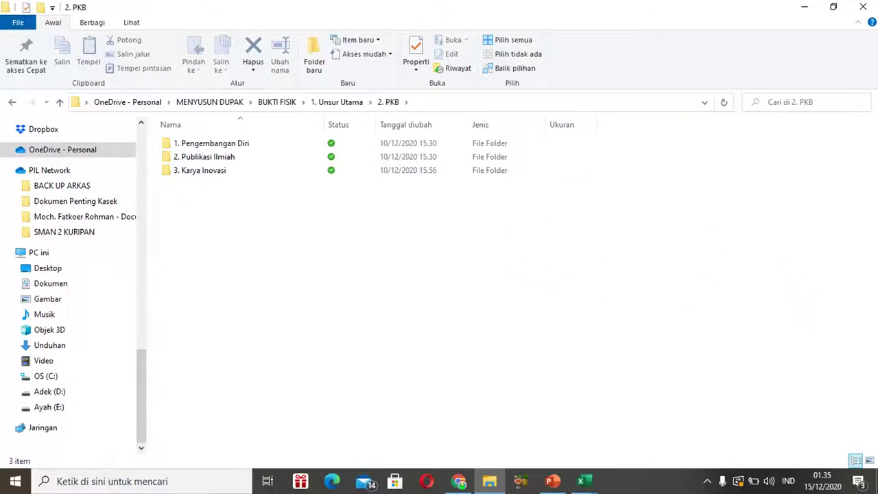
pyautogui.click(869, 460)
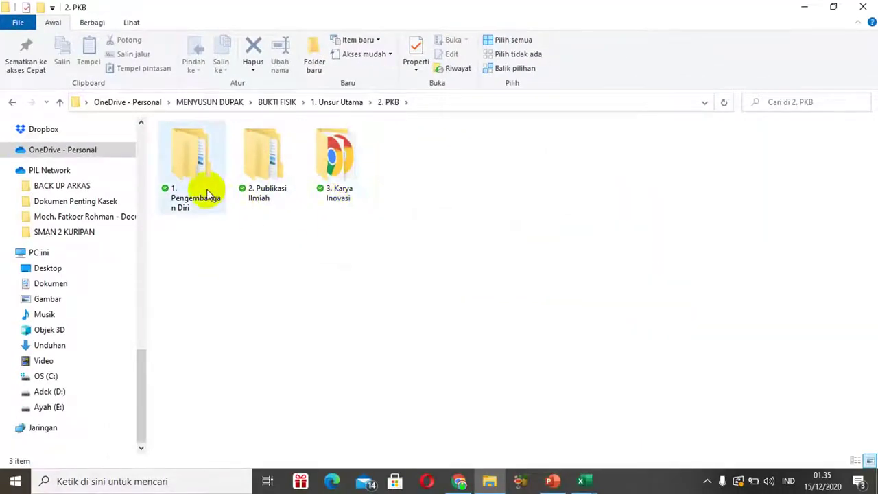
# - Open 1. Pengembangan Diri and its 1. Diklat Fungsional folder, and check the Laporan PD, Sertifikat Digital and Surat Tugas subfolders
pyautogui.doubleClick(206, 193)
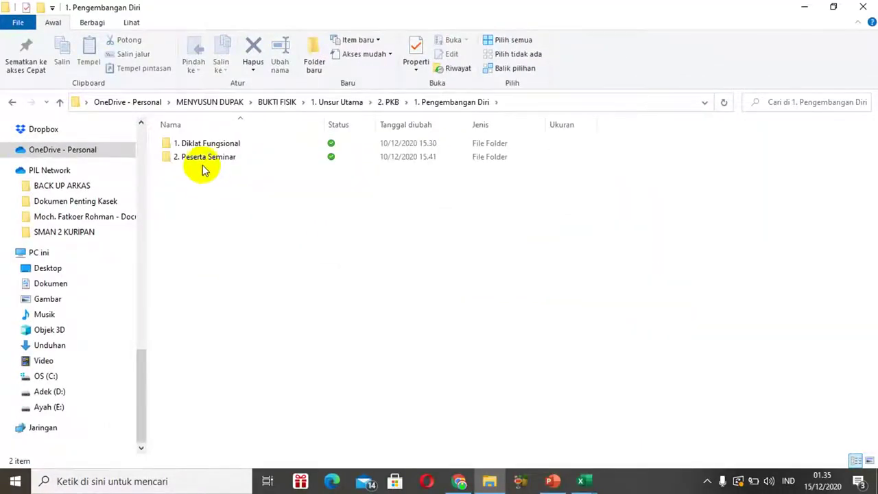
pyautogui.moveTo(218, 150)
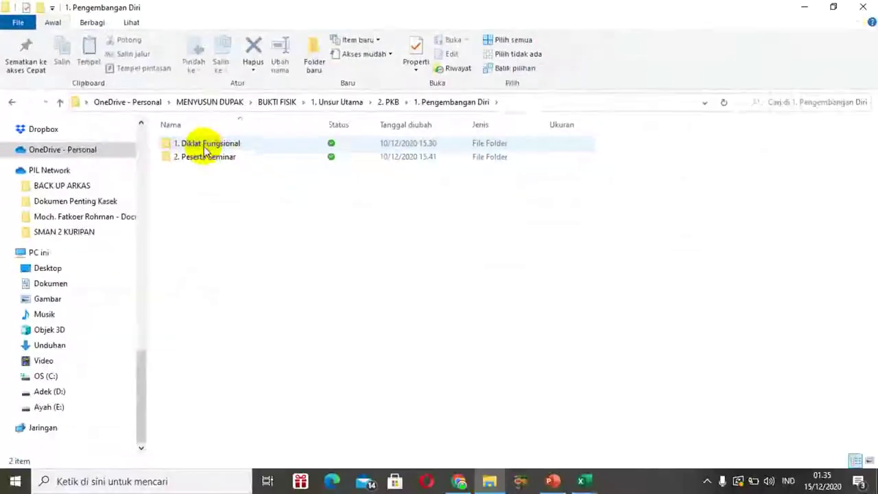
pyautogui.click(205, 149)
pyautogui.doubleClick(205, 150)
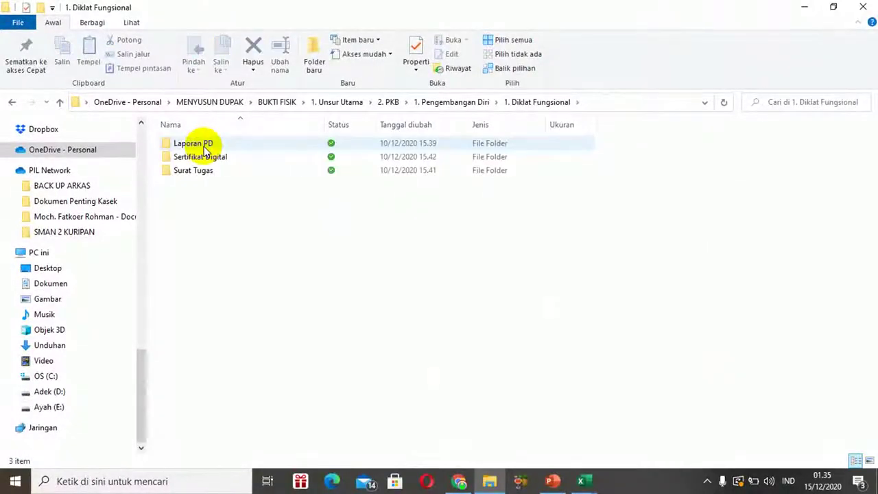
pyautogui.moveTo(206, 150)
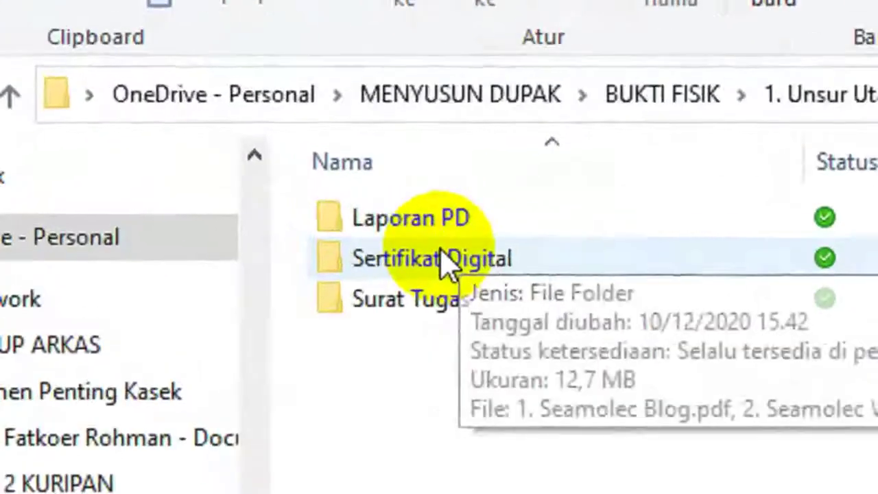
pyautogui.moveTo(201, 175)
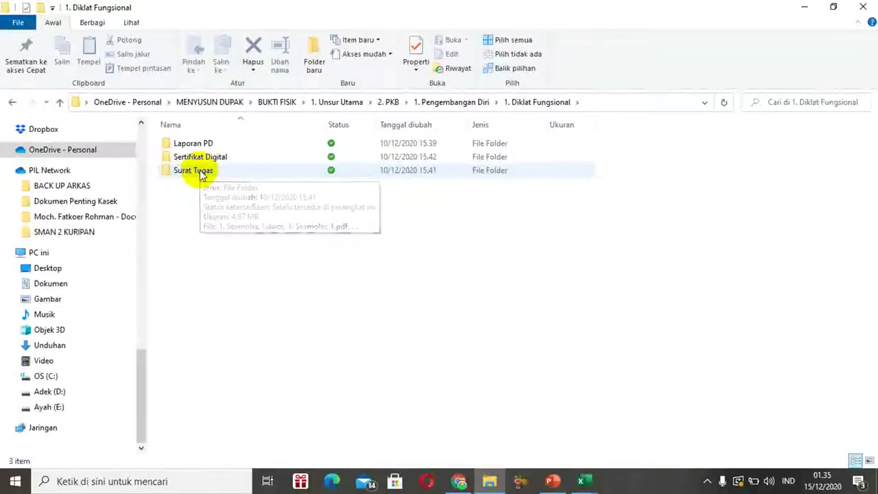
# - Open 1. Seamolec 1.pdf from the Surat Tugas folder and view the assignment letter down to its signature
pyautogui.click(439, 312)
pyautogui.doubleClick(201, 173)
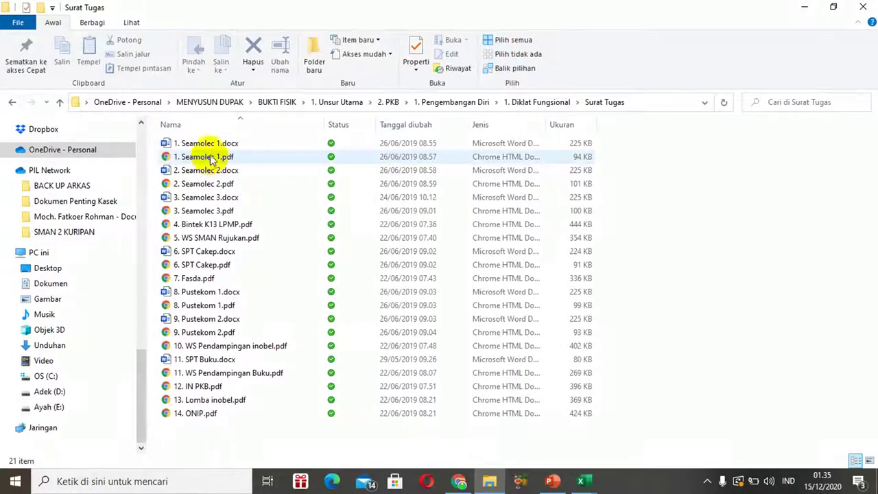
pyautogui.click(209, 156)
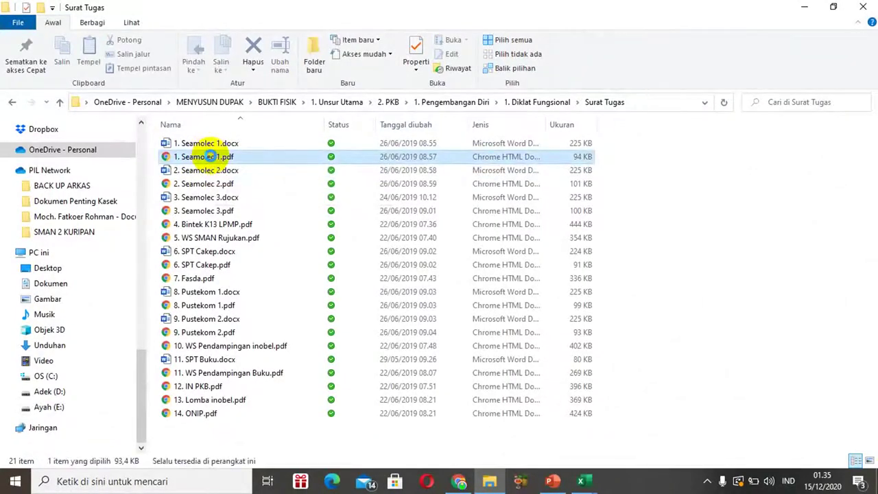
pyautogui.doubleClick(211, 158)
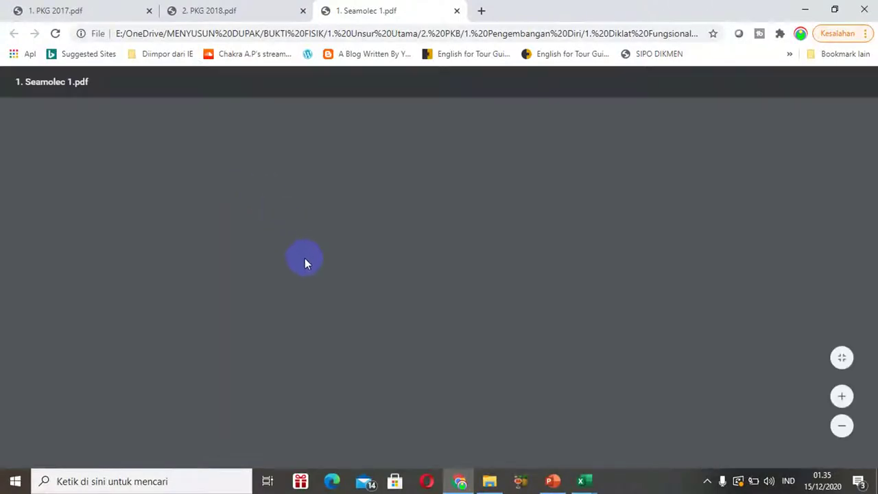
pyautogui.scroll(-5, 356, 286)
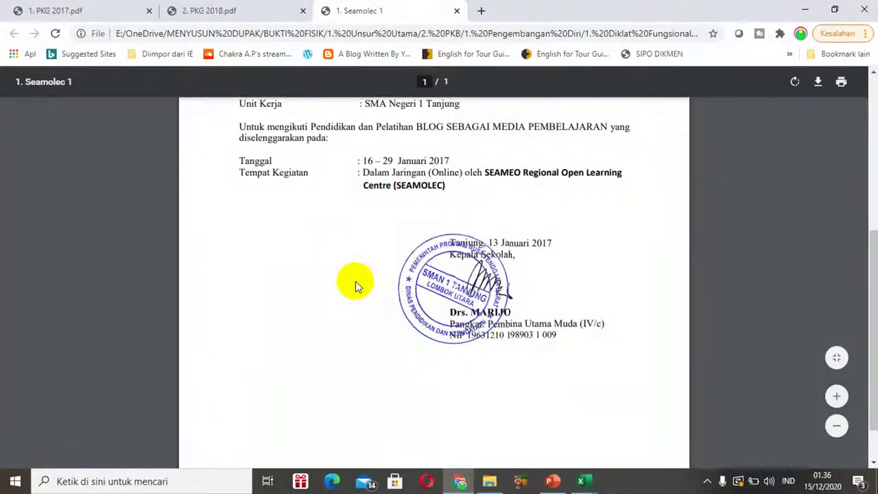
# - Go back to File Explorer and open 1. Seamolec Blog.pdf from the Sertifikat Digital folder in 1. Diklat Fungsional
pyautogui.scroll(2, 355, 282)
pyautogui.scroll(1, 355, 287)
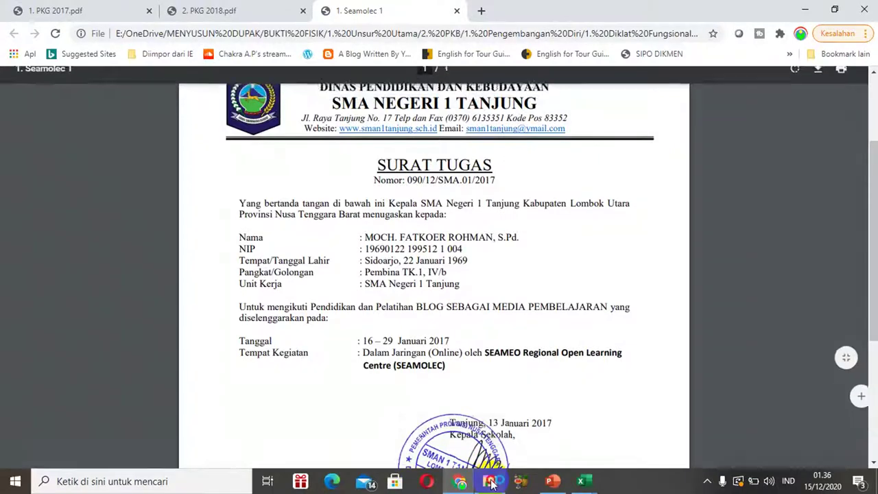
pyautogui.click(489, 481)
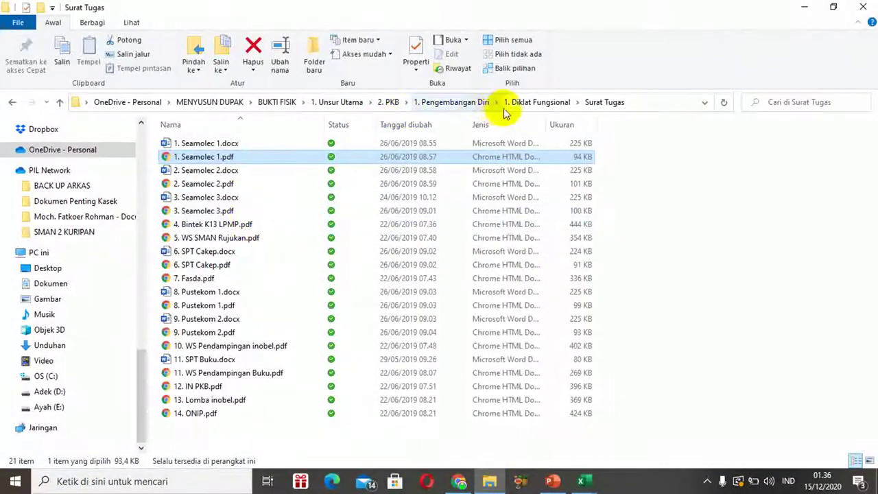
pyautogui.click(525, 104)
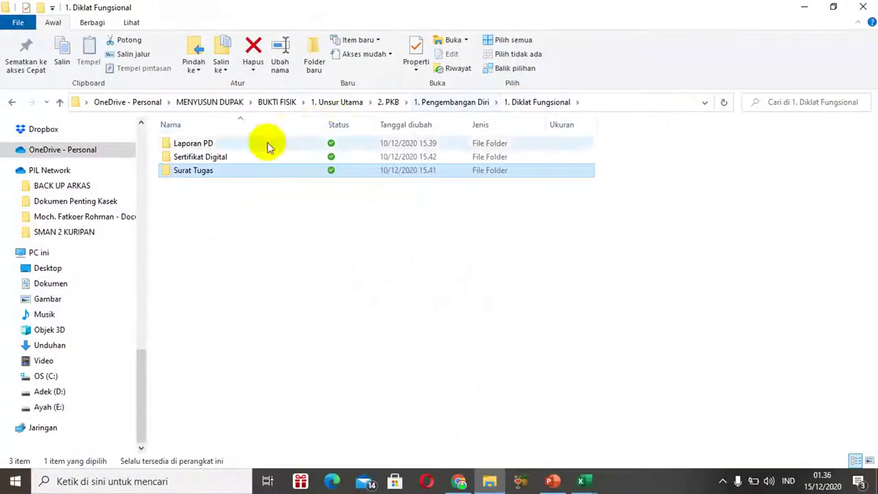
pyautogui.doubleClick(212, 158)
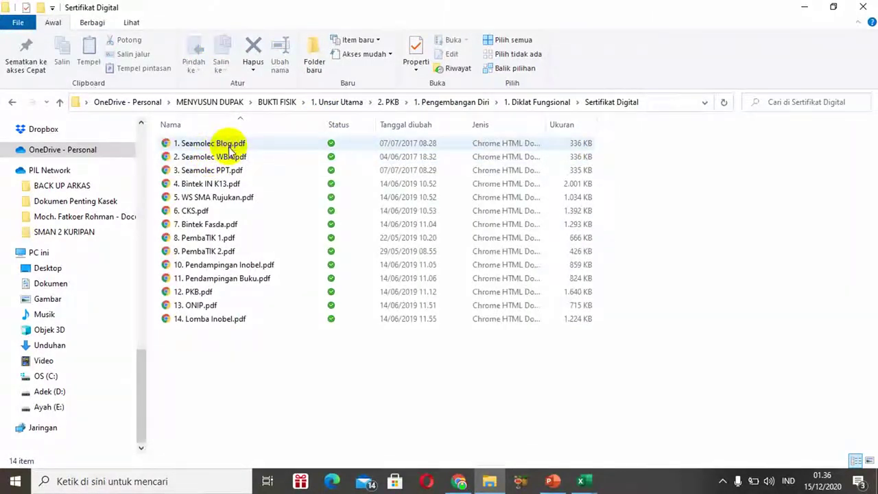
pyautogui.click(213, 145)
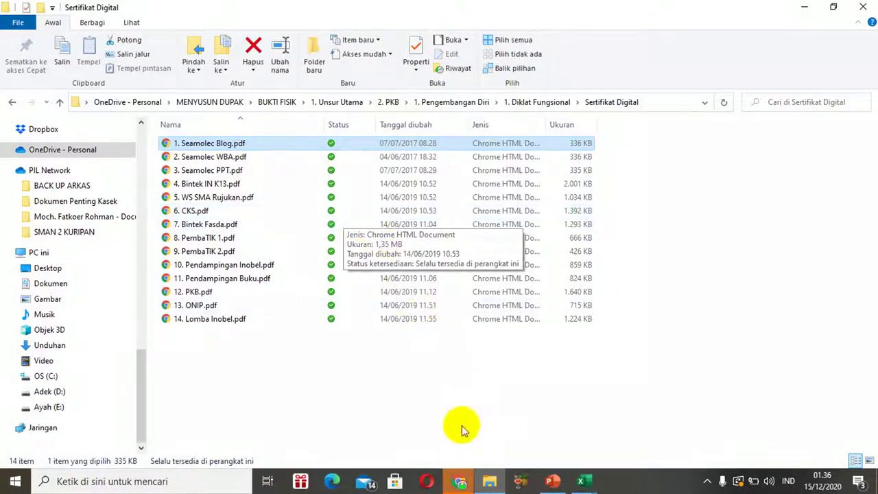
pyautogui.click(459, 480)
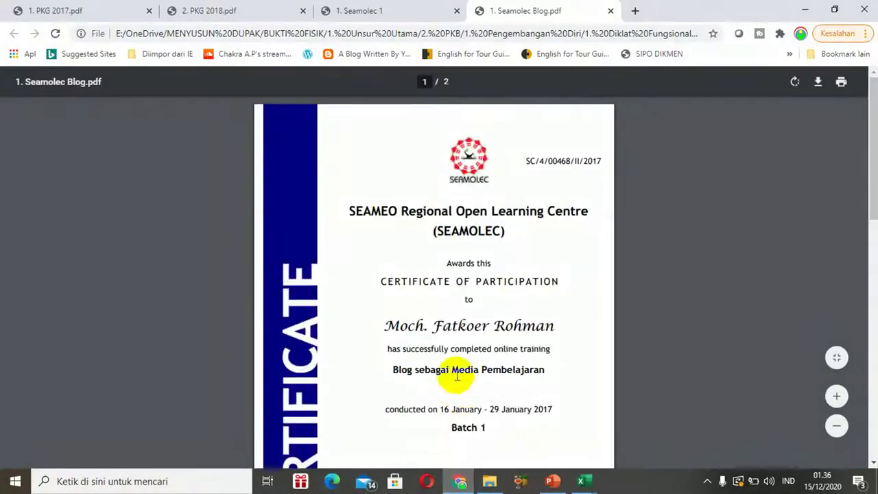
# - Examine the Seamolec Blog certificate's signature and the training materials table with its hours on page 2
pyautogui.scroll(-5, 457, 376)
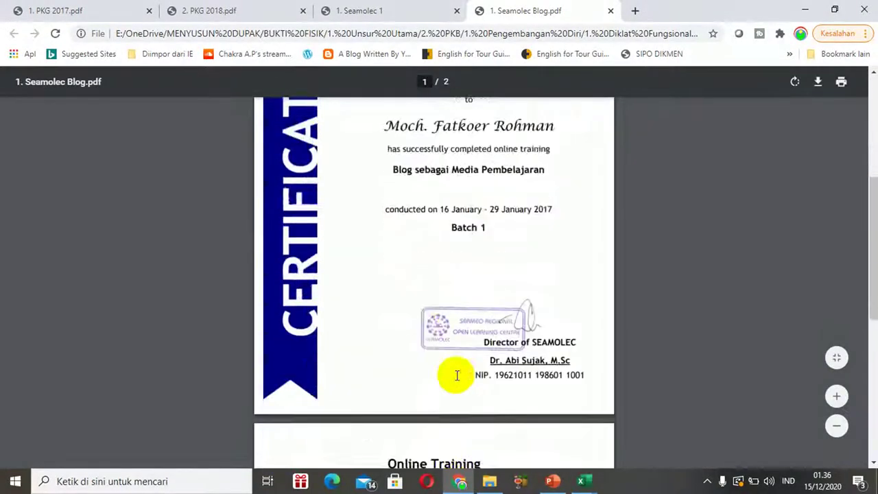
pyautogui.scroll(-3, 457, 375)
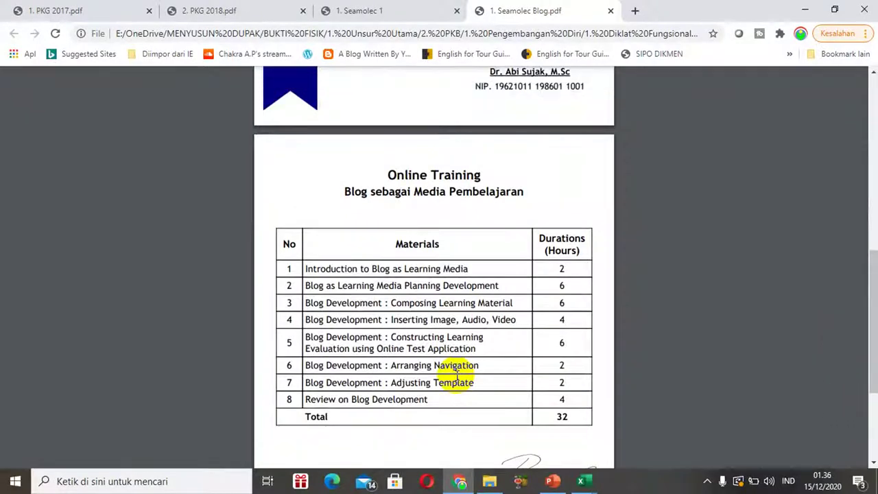
pyautogui.scroll(-3, 457, 375)
pyautogui.scroll(-3, 457, 375)
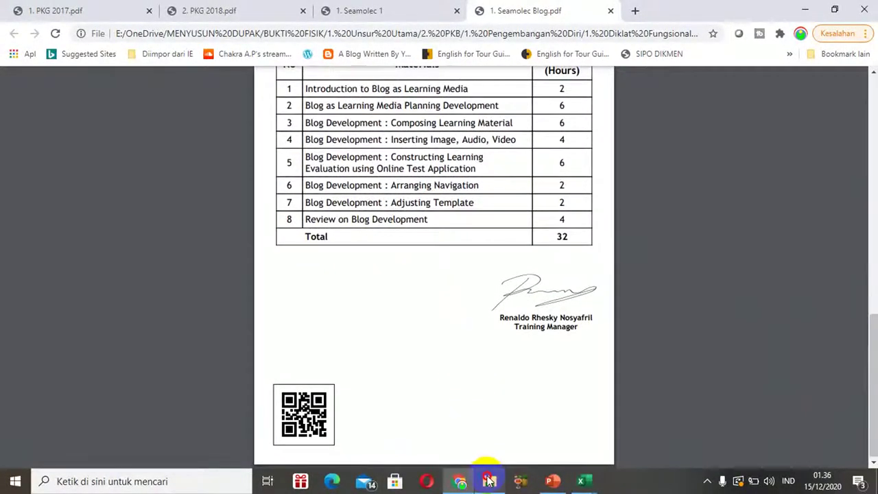
# - Return to File Explorer and open 1. Laporan PD Blog.pdf from the Laporan PD folder in 1. Diklat Fungsional
pyautogui.click(489, 481)
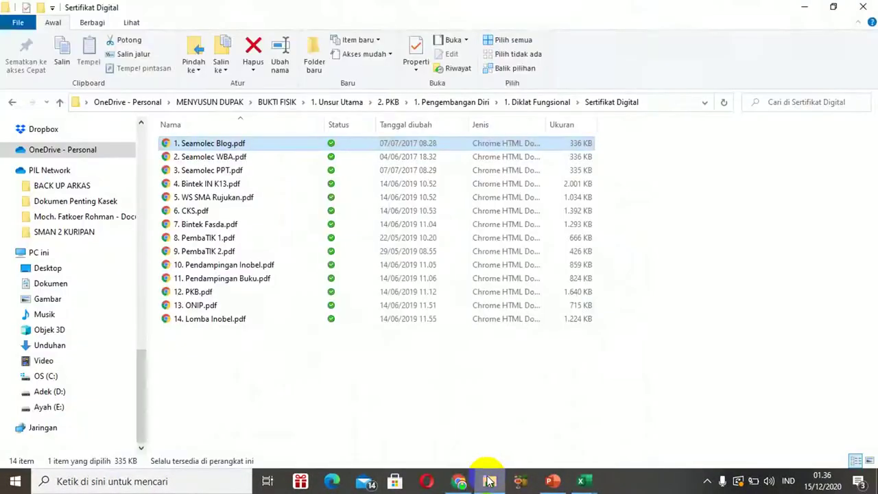
pyautogui.click(522, 106)
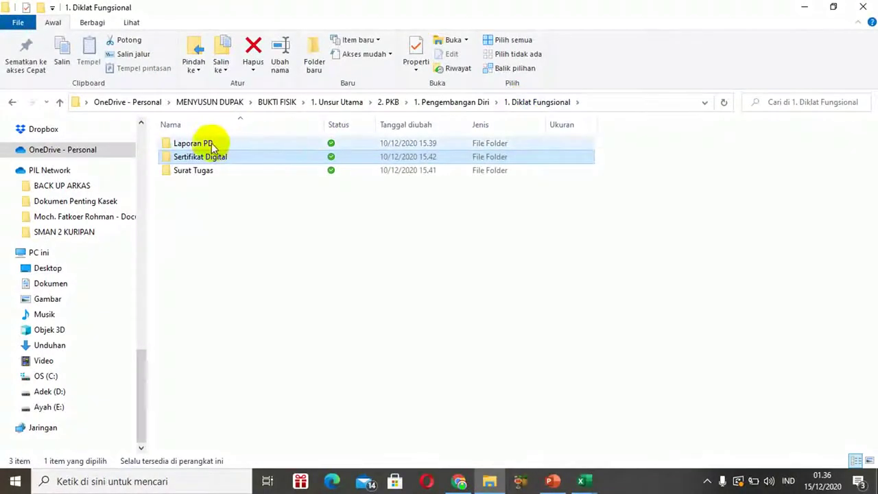
pyautogui.click(210, 146)
pyautogui.doubleClick(209, 146)
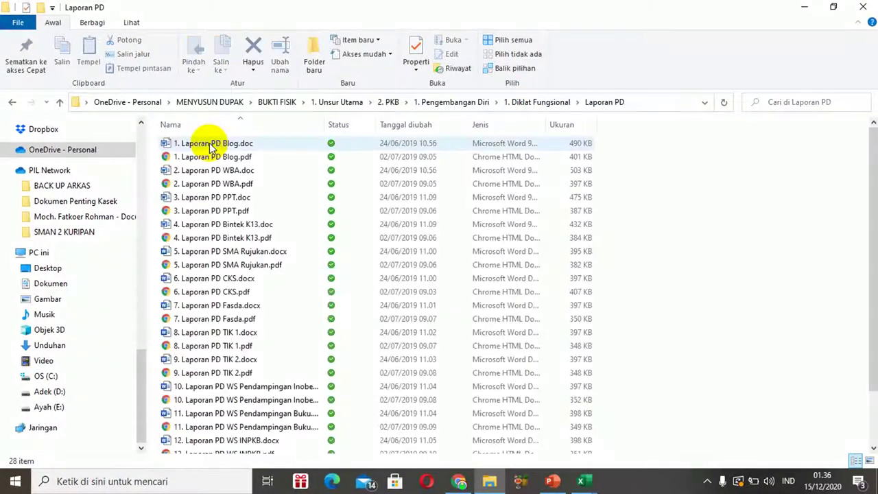
pyautogui.click(210, 156)
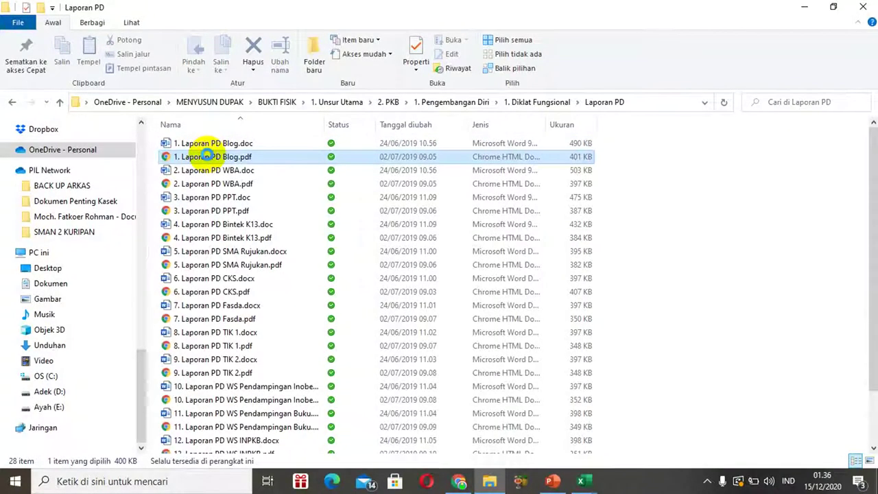
pyautogui.doubleClick(207, 156)
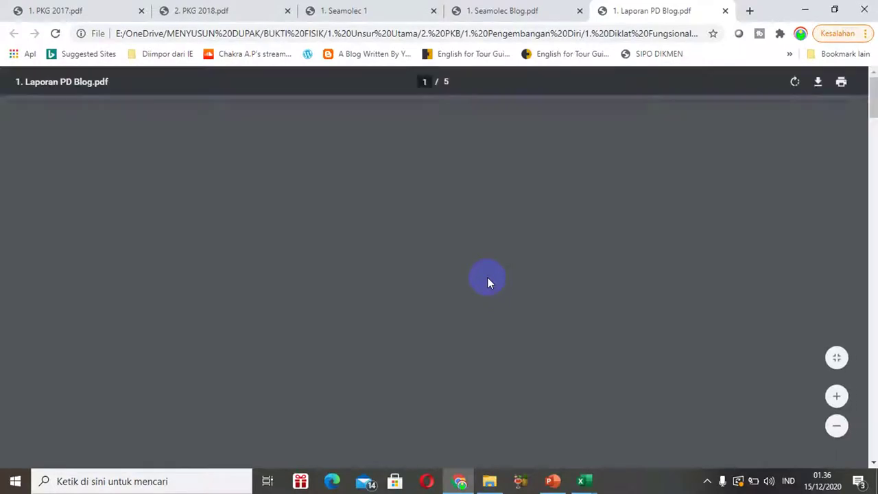
# - Examine the self-development report's cover page and the IDENTITAS GURU page
pyautogui.scroll(-3, 487, 282)
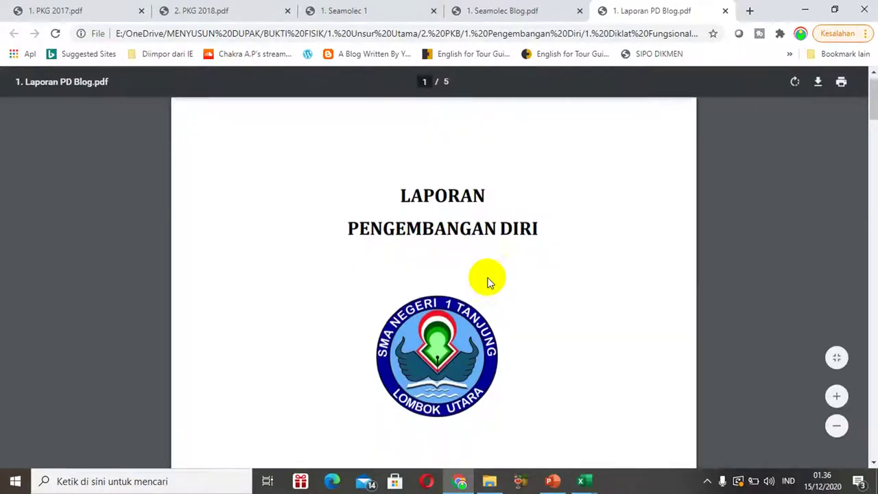
pyautogui.scroll(-1, 488, 282)
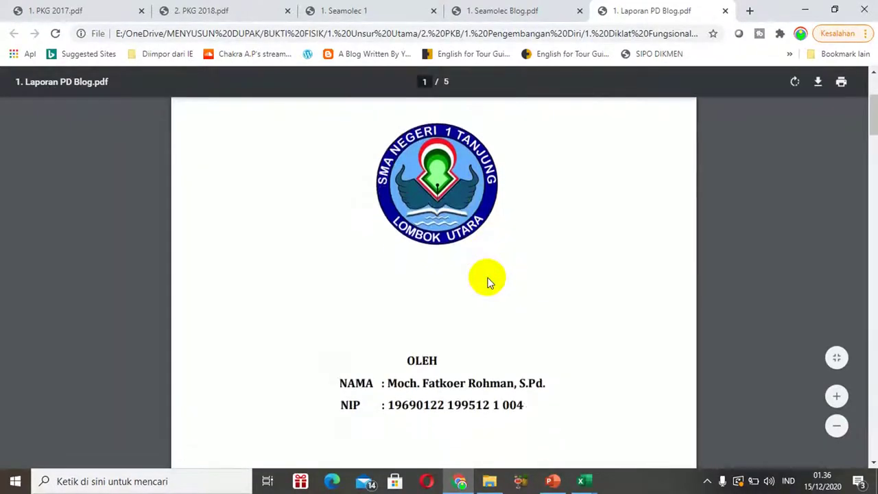
pyautogui.scroll(-3, 488, 282)
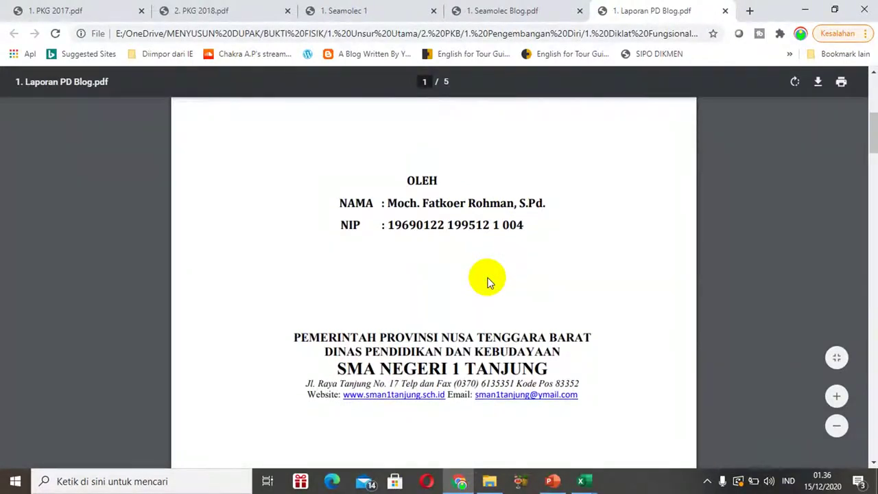
pyautogui.scroll(-2, 487, 282)
pyautogui.scroll(-3, 488, 282)
pyautogui.scroll(-2, 487, 282)
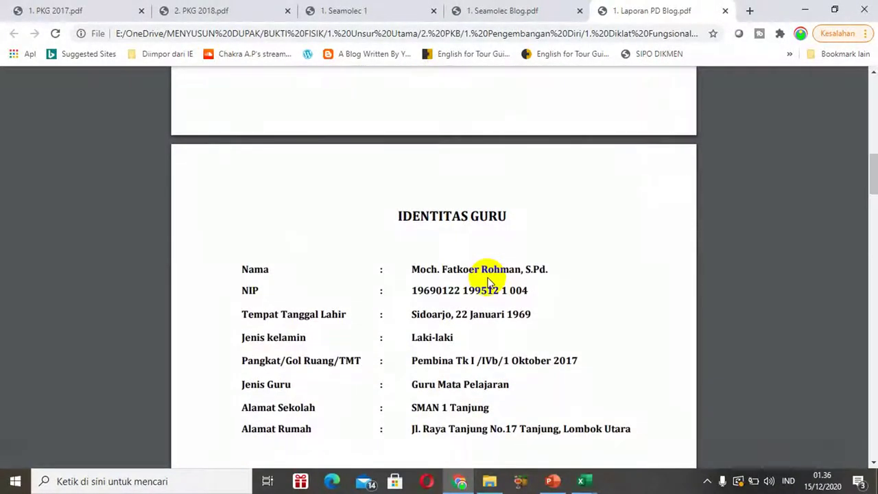
pyautogui.scroll(6, 488, 282)
pyautogui.scroll(-6, 488, 282)
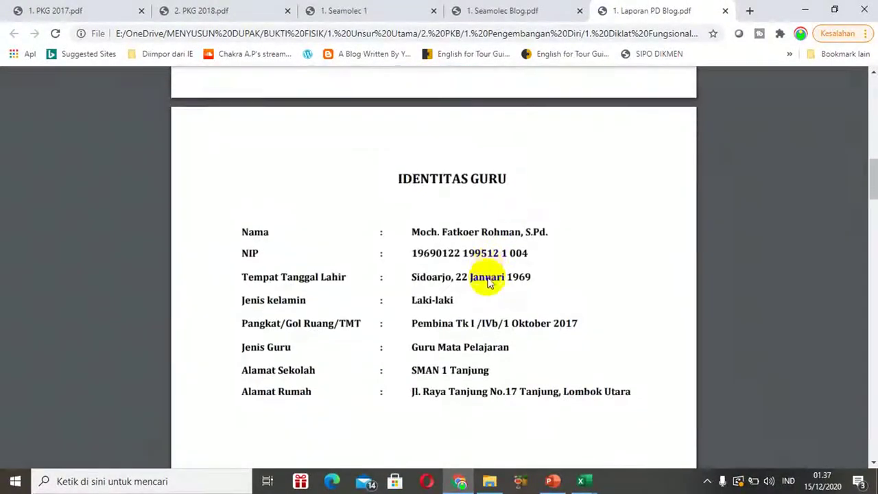
pyautogui.scroll(-1, 489, 283)
pyautogui.scroll(-4, 489, 282)
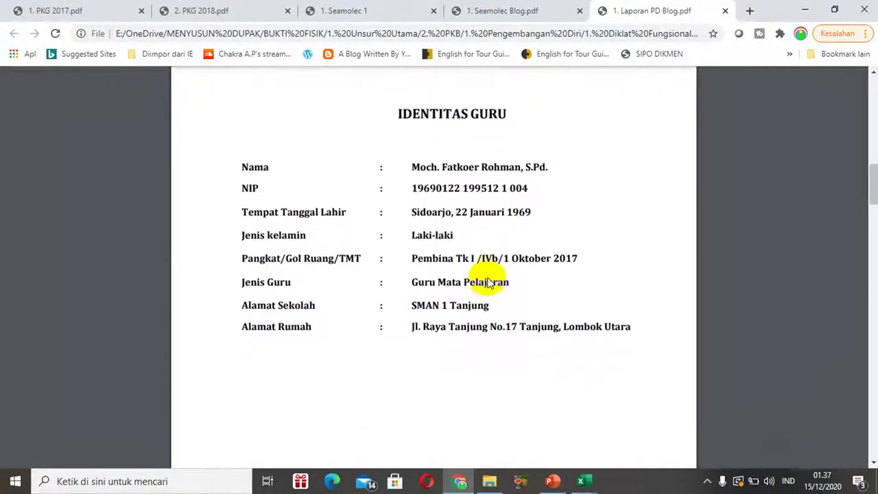
pyautogui.scroll(-4, 490, 281)
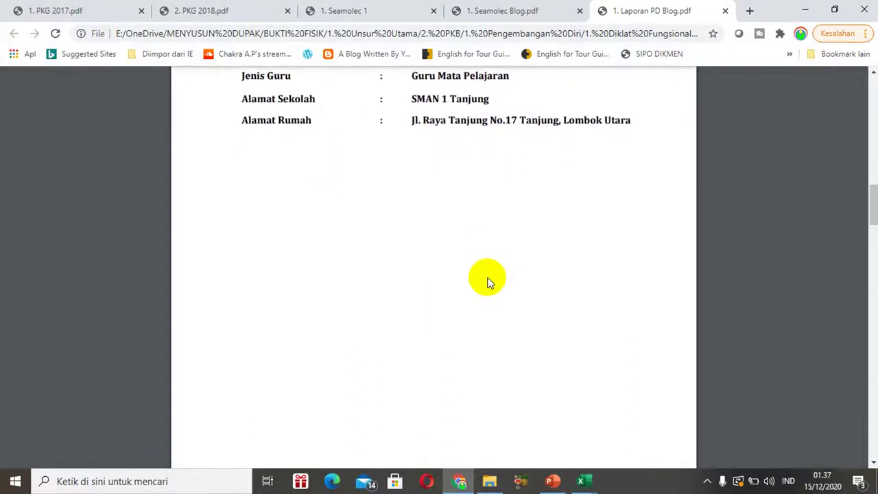
# - View the report's LEMBAR PENGESAHAN page down to the principal's stamp and signature
pyautogui.scroll(-8, 489, 282)
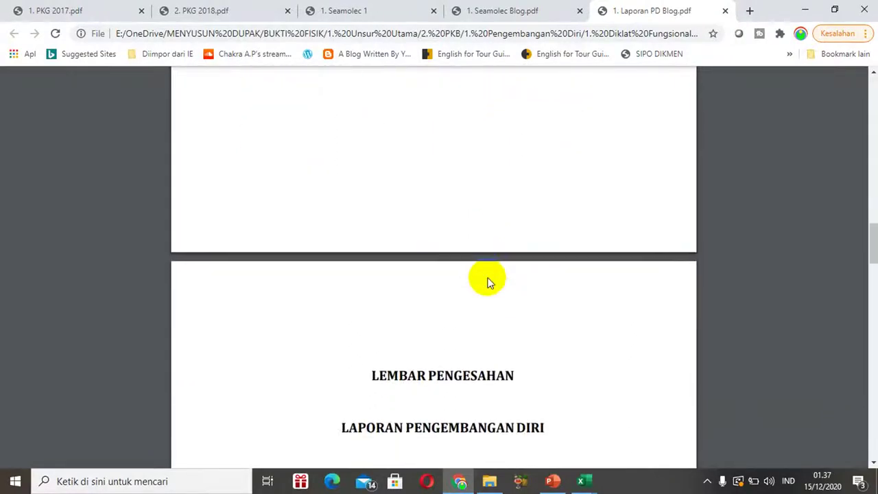
pyautogui.scroll(-6, 489, 282)
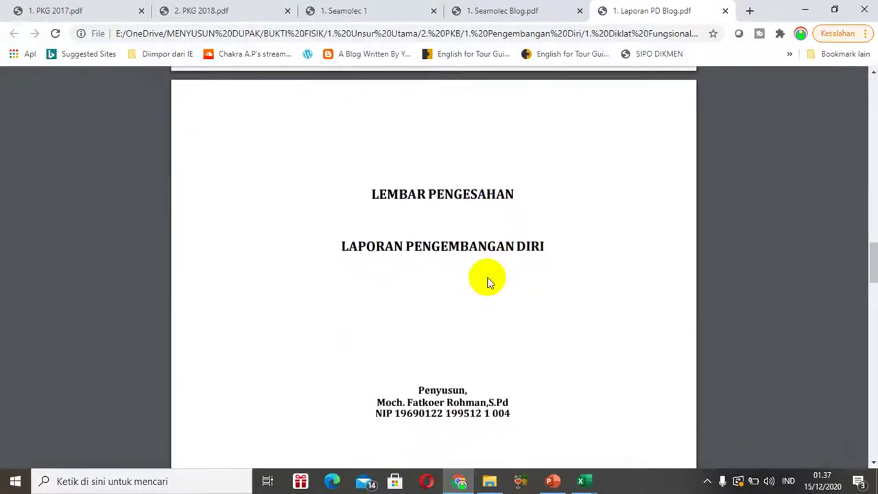
pyautogui.scroll(-15, 489, 281)
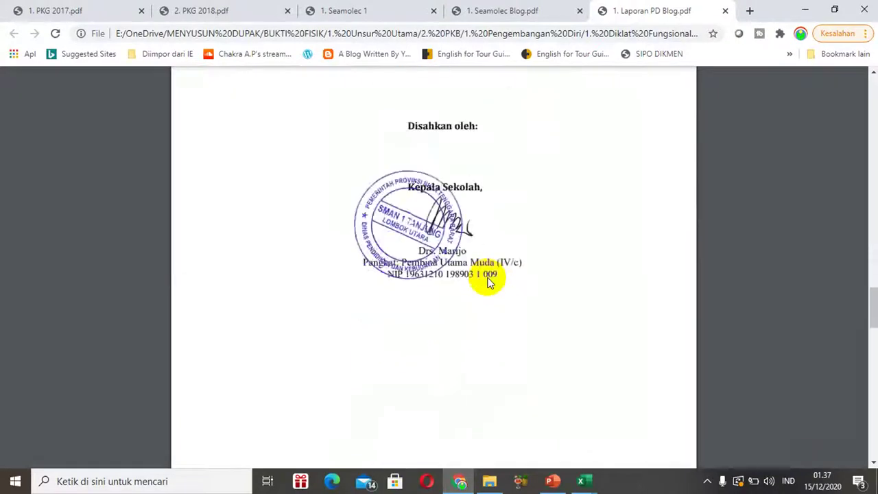
# - Review the report's BAGIAN AWAL and BAGIAN INTI sections and the training summary matrix in BAGIAN AKHIR
pyautogui.scroll(-3, 489, 282)
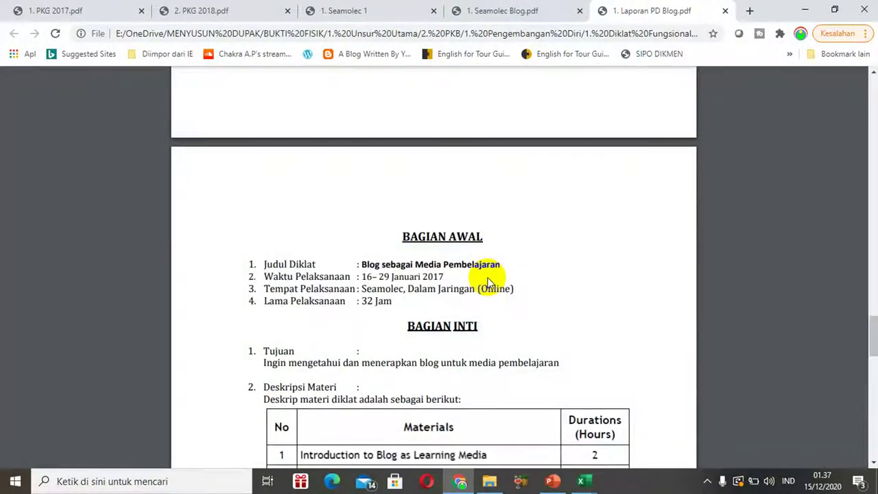
pyautogui.scroll(-4, 489, 282)
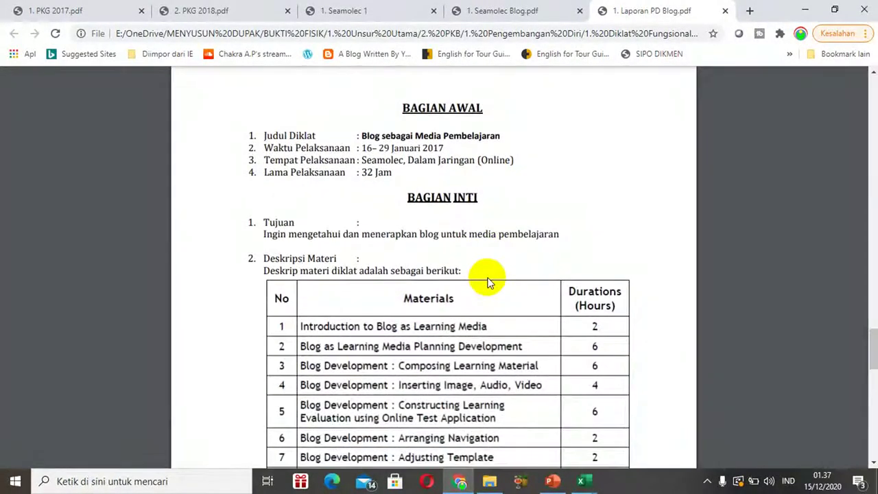
pyautogui.scroll(-5, 489, 282)
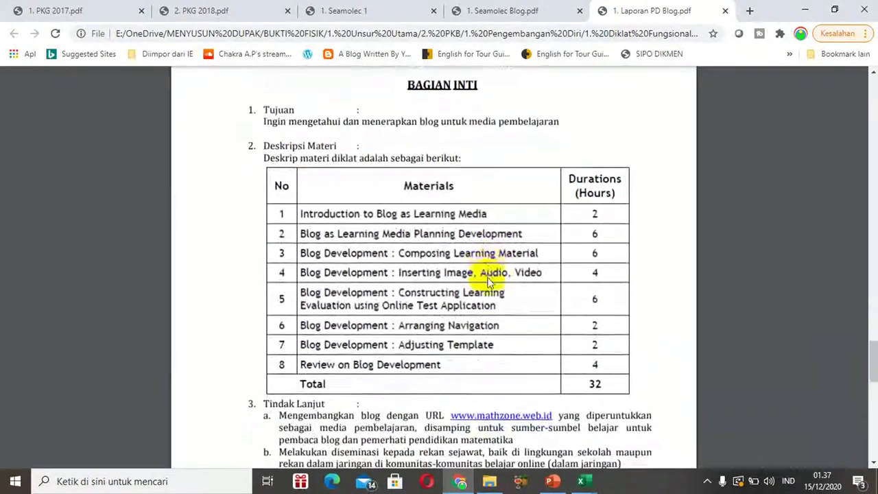
pyautogui.scroll(-10, 489, 282)
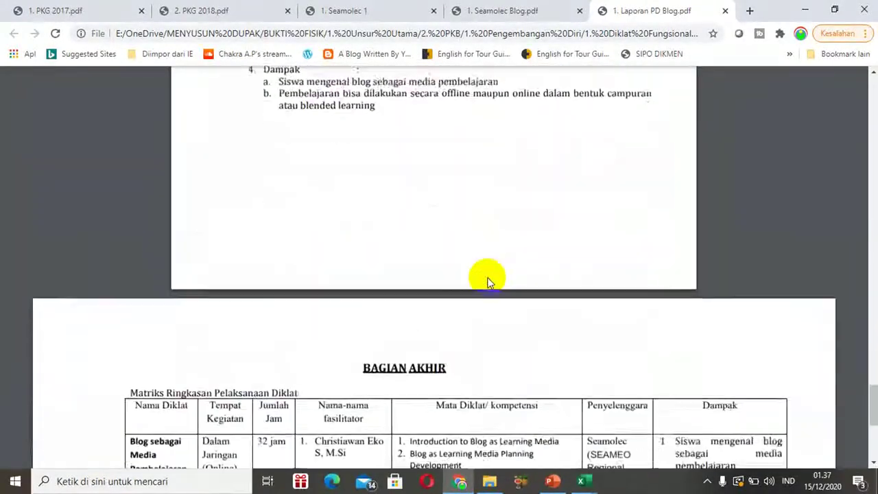
pyautogui.scroll(-3, 489, 282)
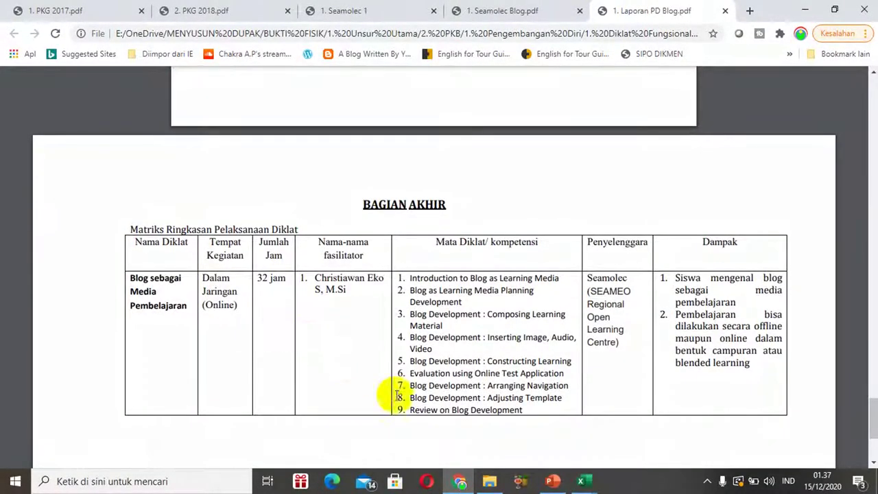
# - Switch to File Explorer and revisit the 1. Diklat Fungsional subfolders by way of 2. PKB and 1. Pengembangan Diri
pyautogui.click(489, 481)
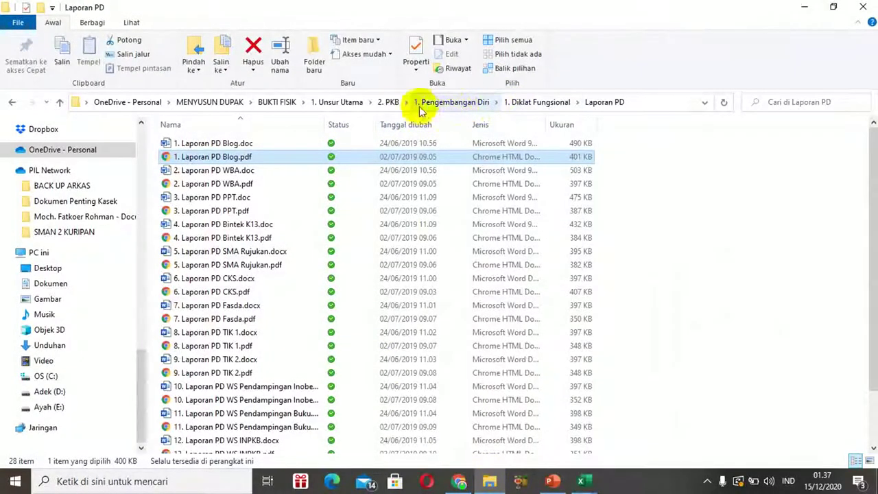
pyautogui.click(394, 105)
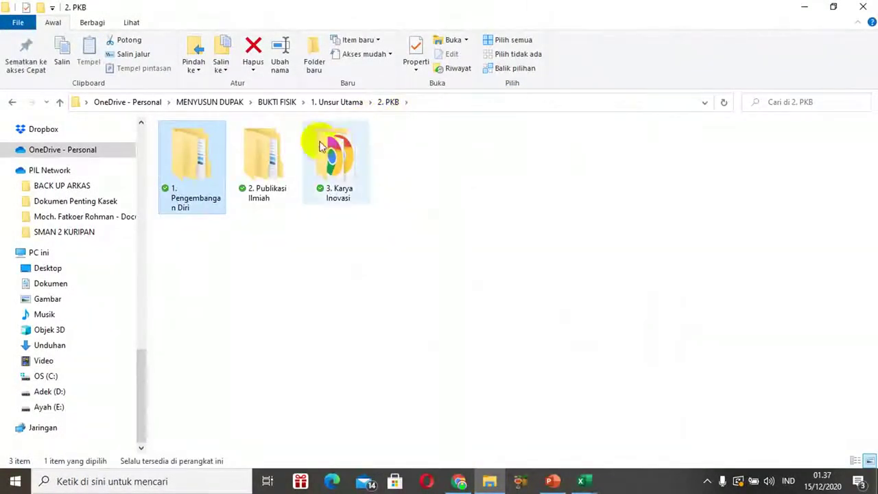
pyautogui.doubleClick(204, 203)
pyautogui.click(208, 146)
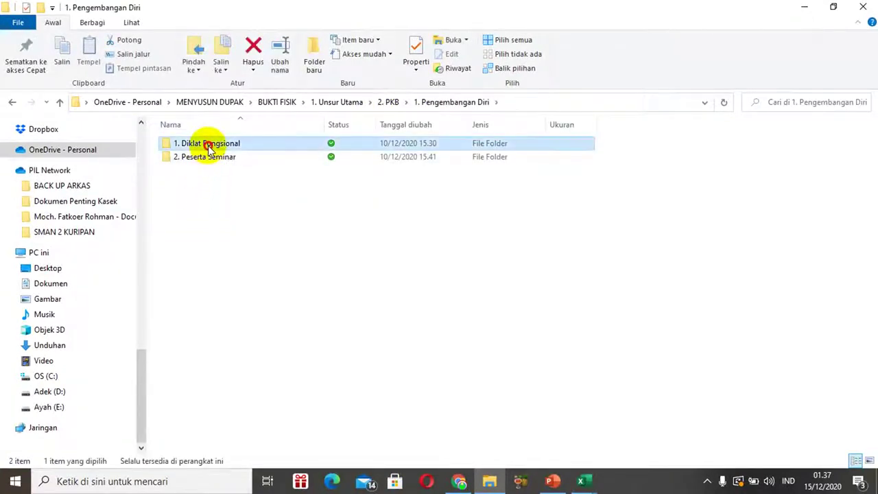
pyautogui.doubleClick(208, 146)
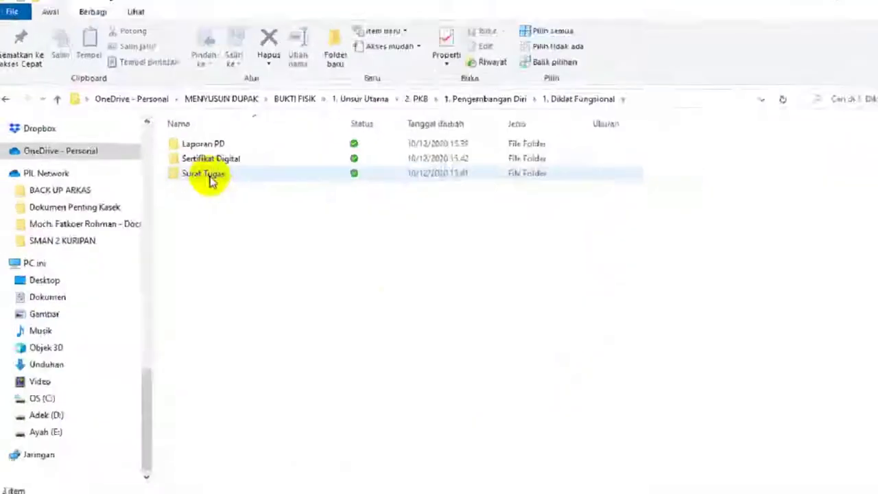
# - Go back to the 2. PKB folder and open 2. Publikasi Ilmiah to show its subfolders
pyautogui.click(389, 102)
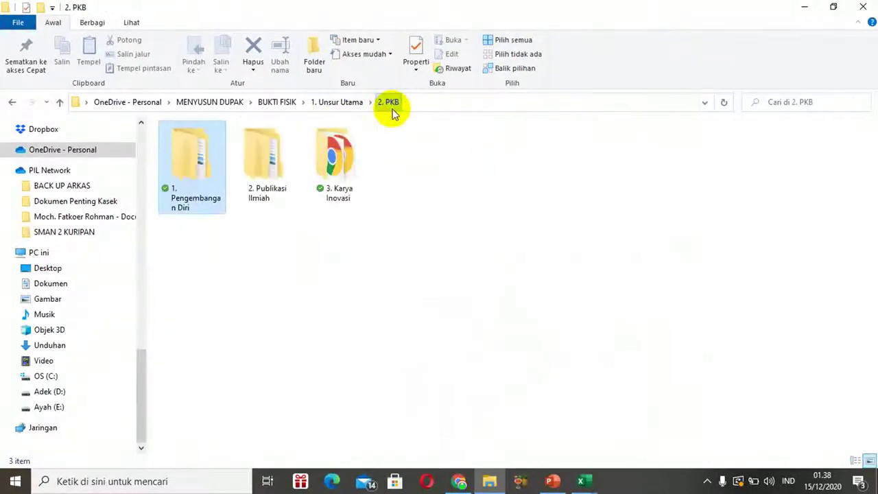
pyautogui.doubleClick(281, 174)
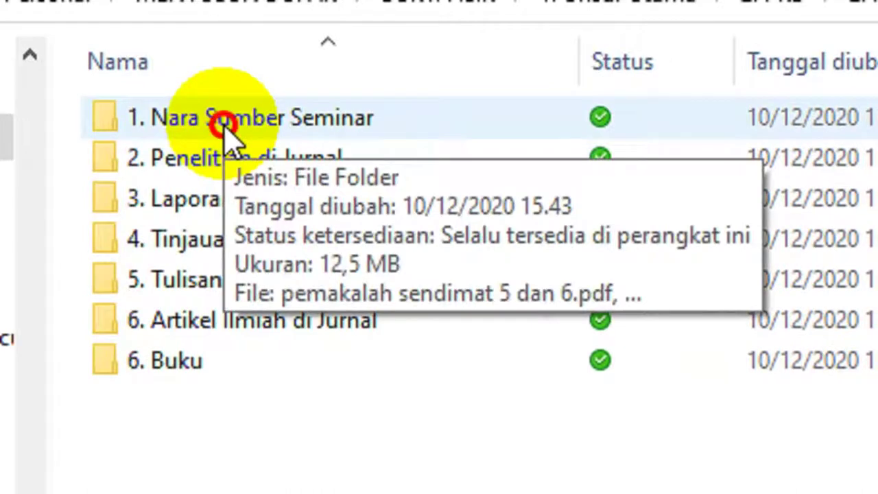
# - Open the 1. Nara Sumber Seminar folder and launch the Sendimat 5 Word paper and the Sendimat 6 Makalah Lengkap PDF
pyautogui.doubleClick(225, 128)
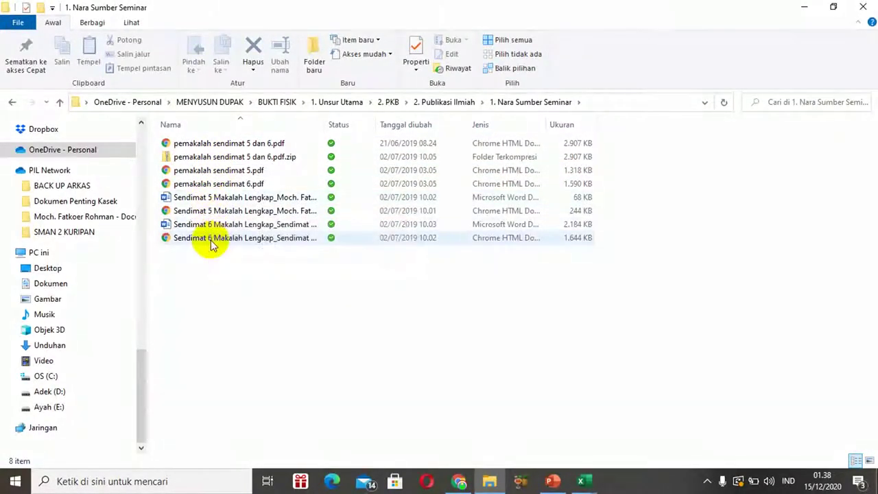
pyautogui.click(210, 197)
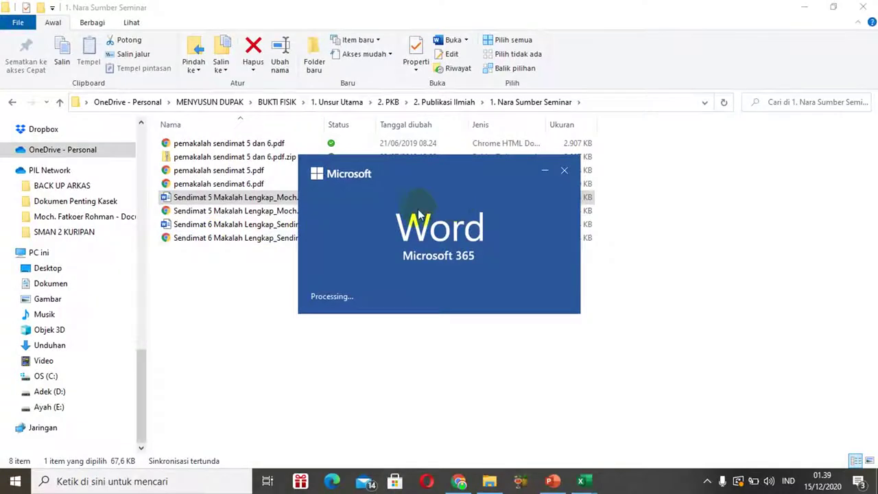
pyautogui.click(204, 242)
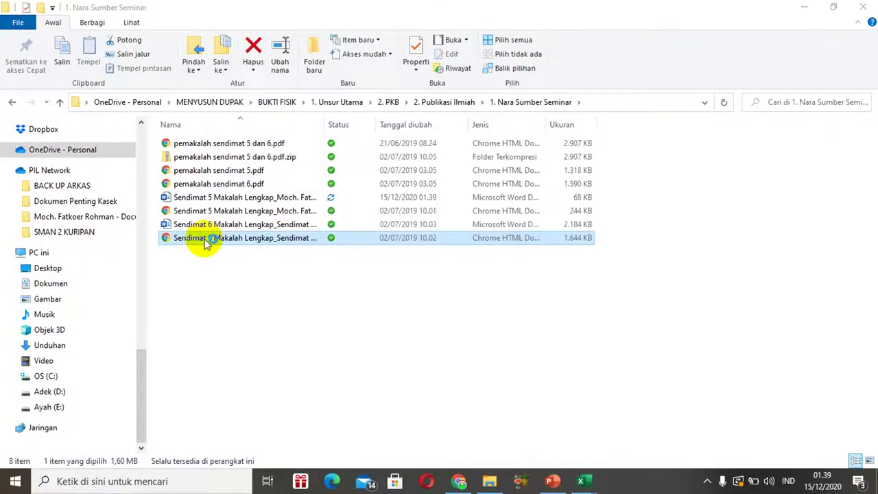
pyautogui.doubleClick(205, 239)
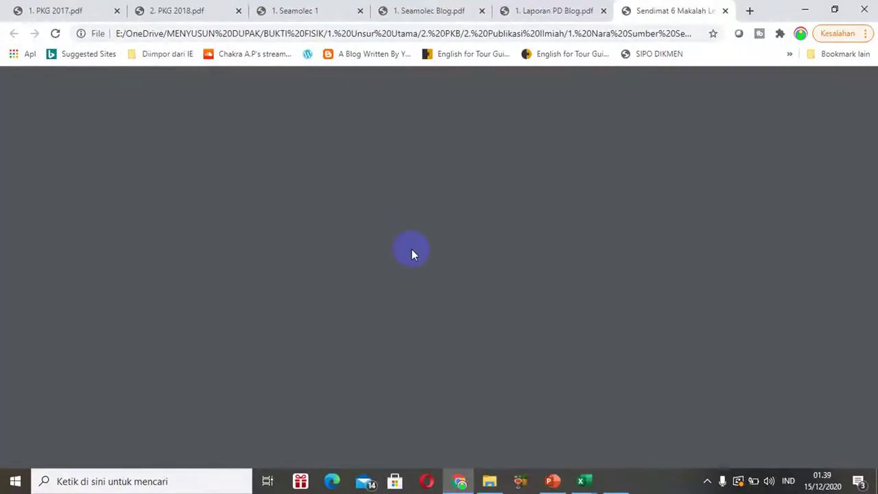
# - Skim the Sendimat 6 paper down to section 2.2 Cloud Storage on page 4
pyautogui.scroll(-3, 411, 254)
pyautogui.scroll(-3, 411, 254)
pyautogui.scroll(-15, 412, 254)
pyautogui.scroll(-10, 412, 254)
pyautogui.scroll(-5, 412, 254)
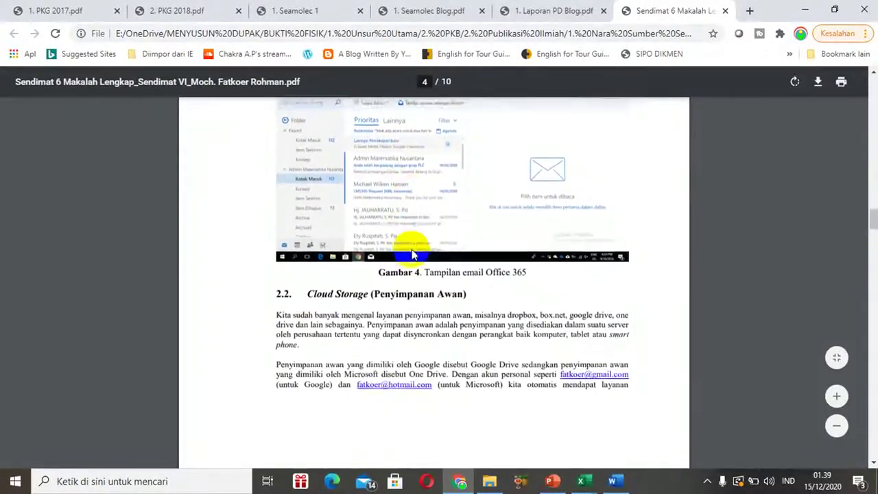
pyautogui.scroll(-1, 411, 249)
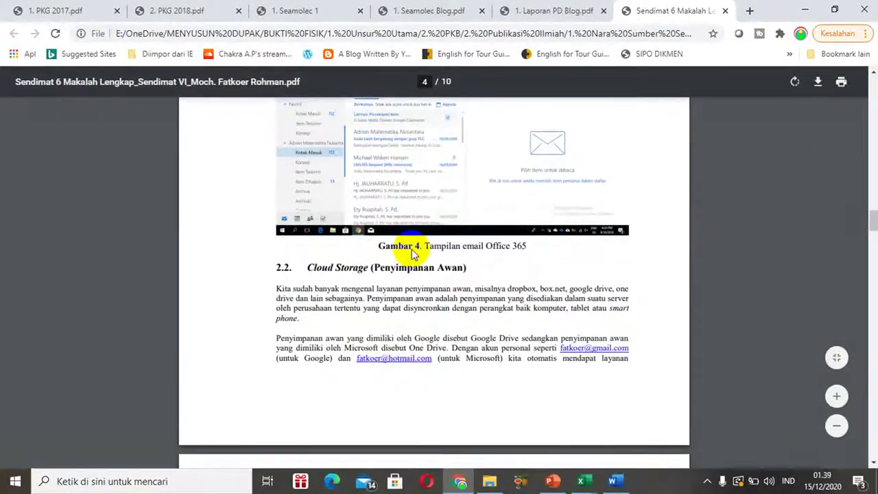
# - Switch to File Explorer, open pemakalah sendimat 5 dan 6.pdf, and bring it up in Chrome
pyautogui.click(489, 477)
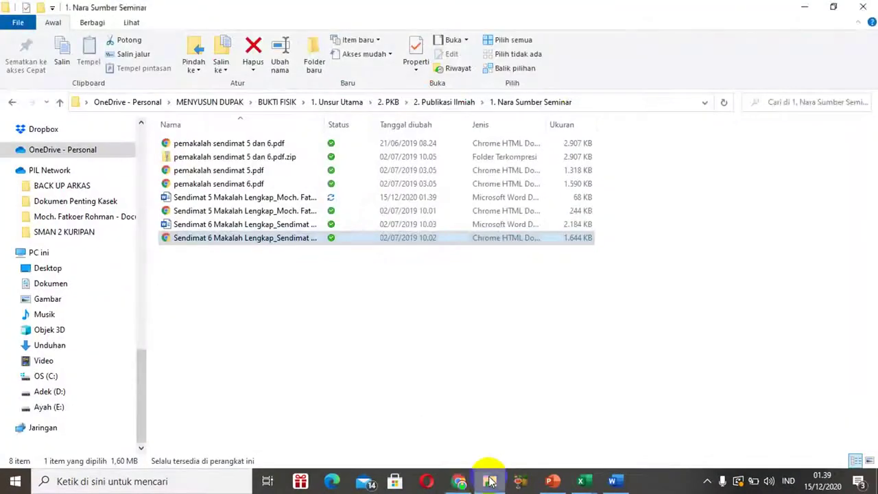
pyautogui.click(223, 148)
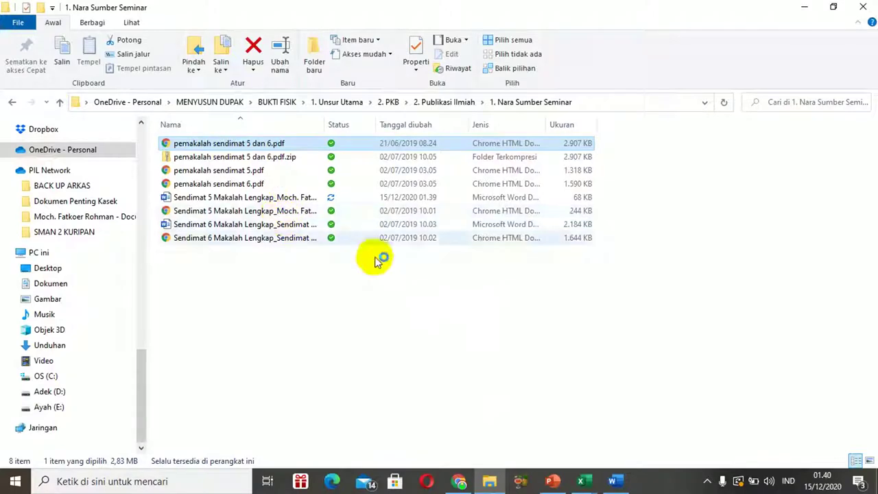
pyautogui.click(459, 481)
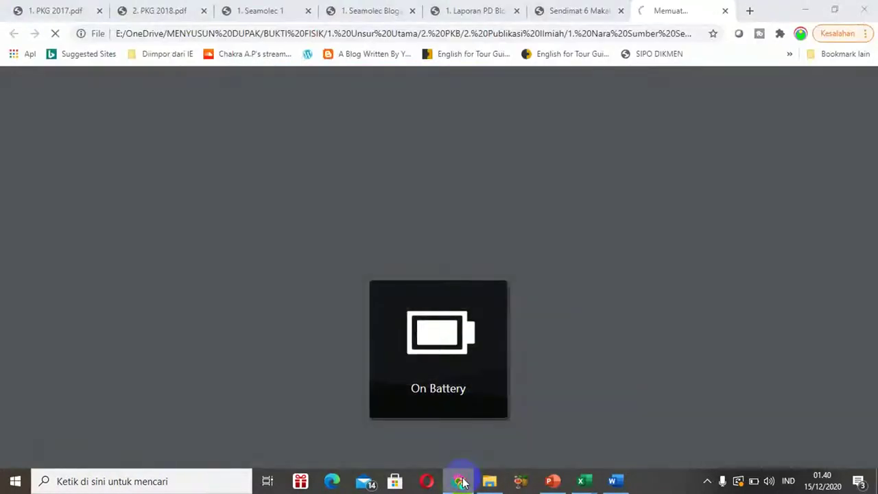
pyautogui.click(460, 481)
pyautogui.click(461, 481)
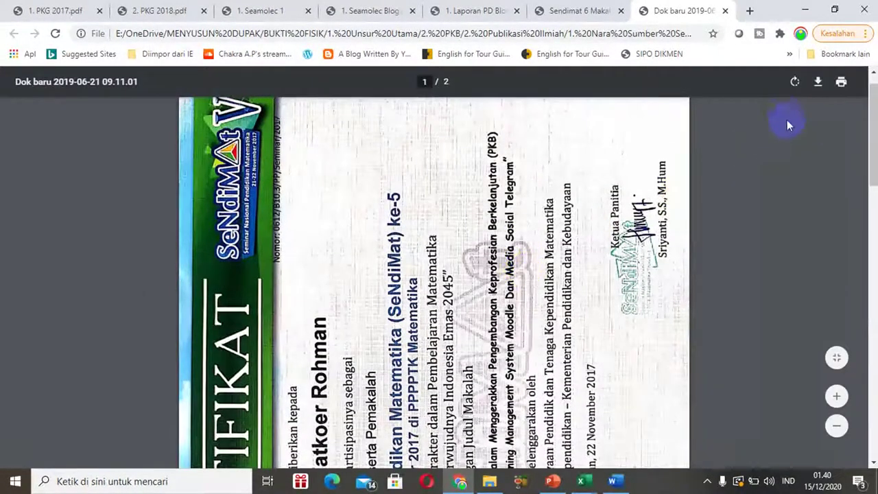
# - Rotate the scanned SeNdiMat certificate upright and view its presenter role, paper title and organizer details
pyautogui.click(796, 86)
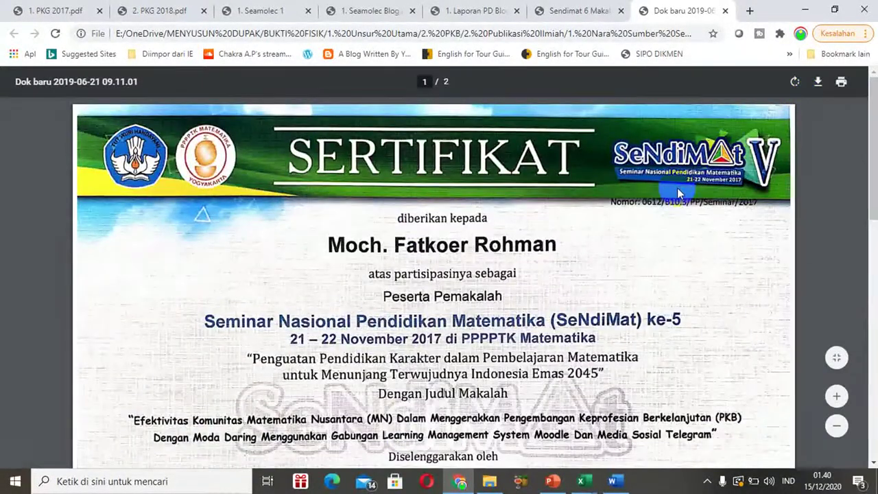
pyautogui.scroll(-1, 677, 193)
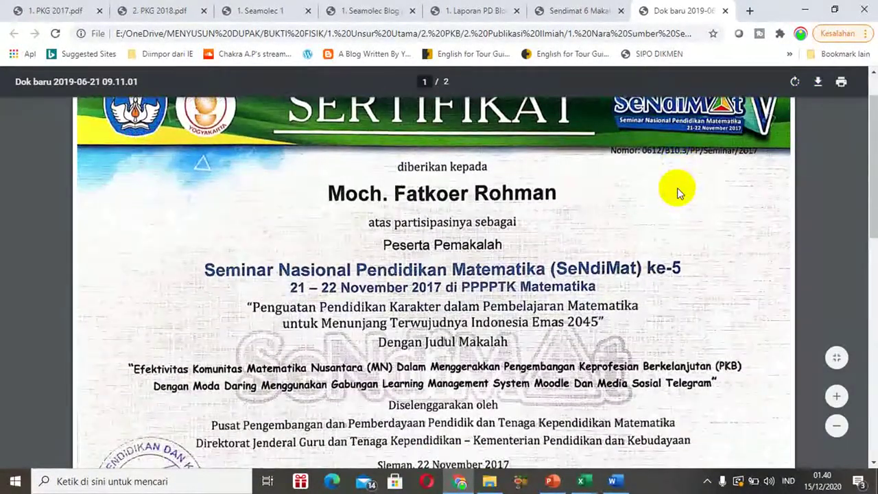
pyautogui.scroll(-1, 677, 193)
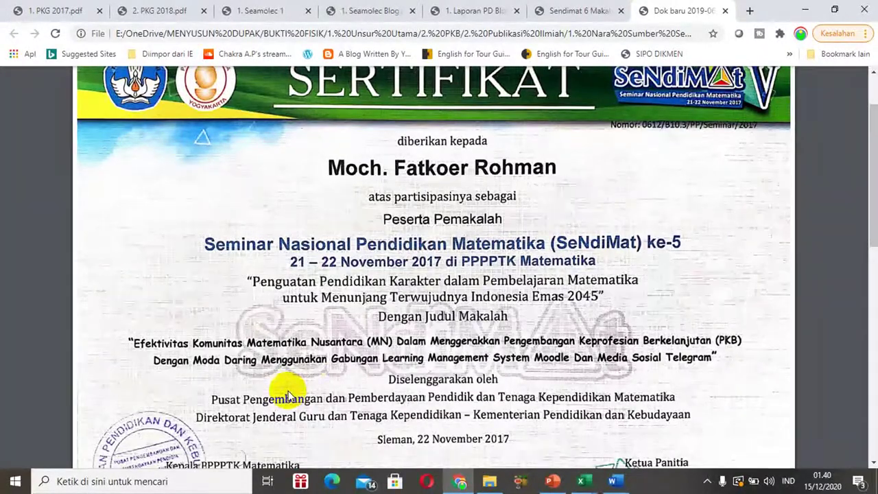
# - Return to 2. Publikasi Ilmiah in File Explorer and open the 2. Penelitian di Jurnal folder
pyautogui.click(487, 482)
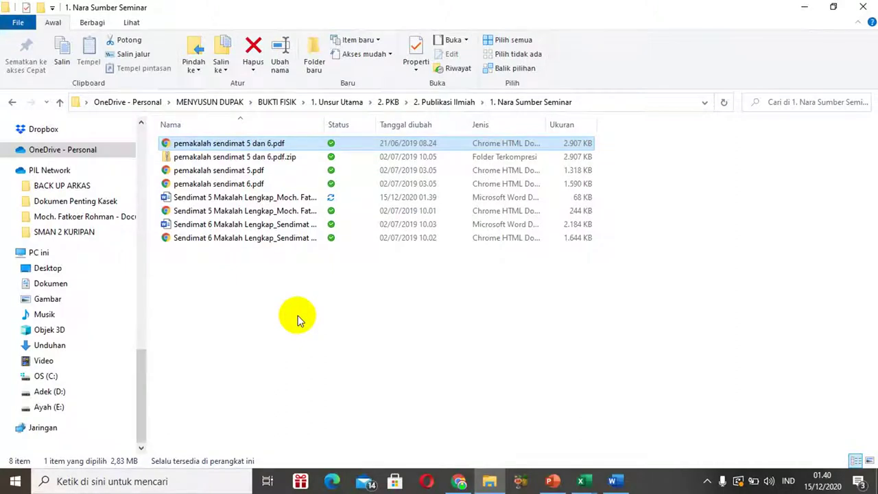
pyautogui.click(443, 108)
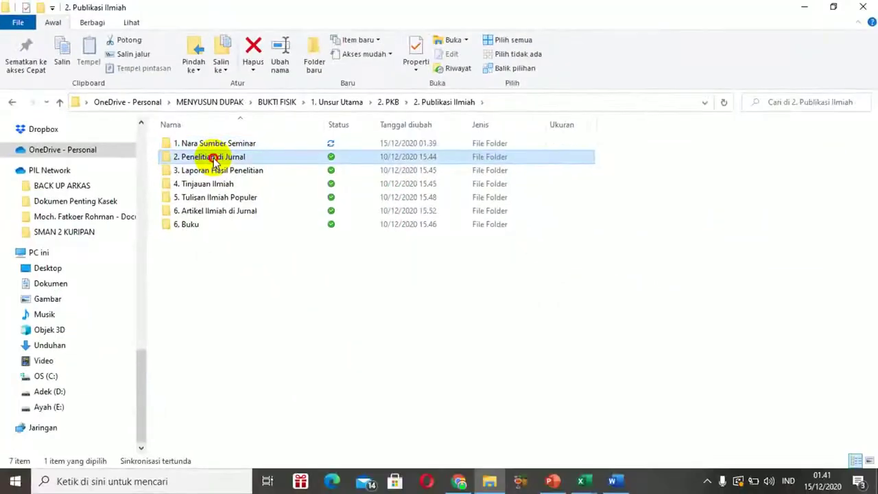
pyautogui.doubleClick(441, 248)
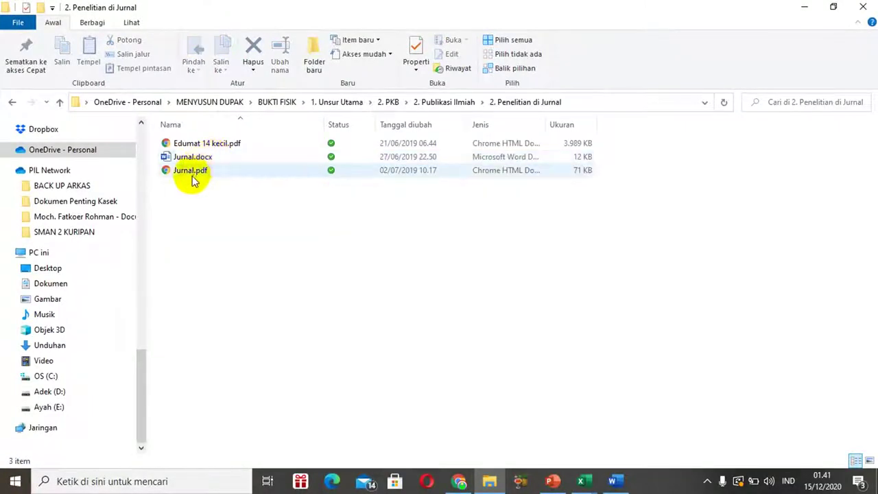
# - Open Edumat 14 kecil.pdf in Chrome and view the first article title and author on the journal cover
pyautogui.click(192, 177)
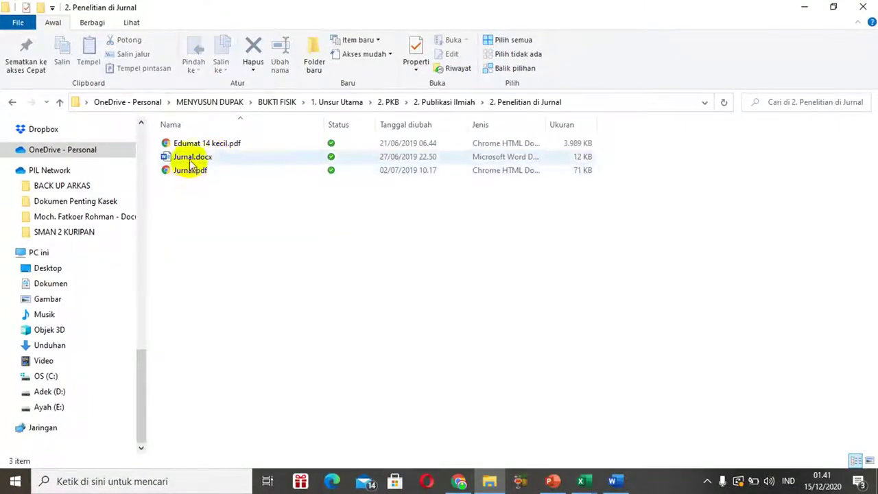
pyautogui.click(197, 146)
pyautogui.click(196, 147)
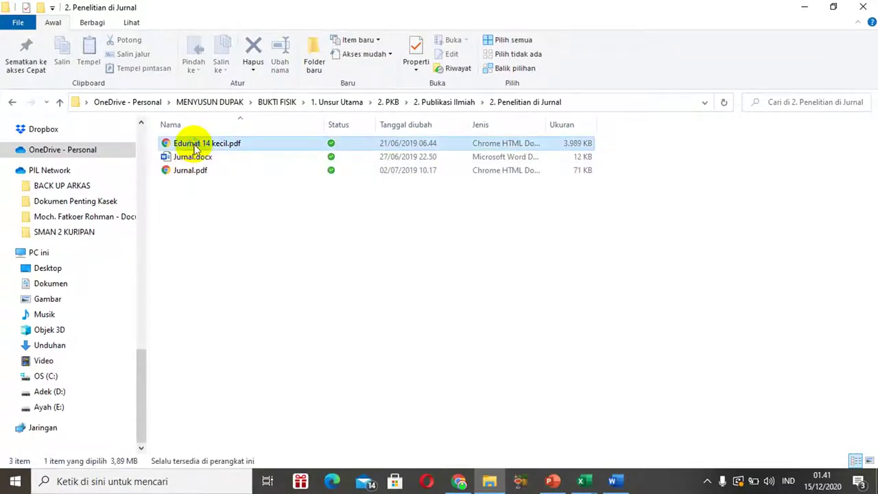
pyautogui.doubleClick(196, 146)
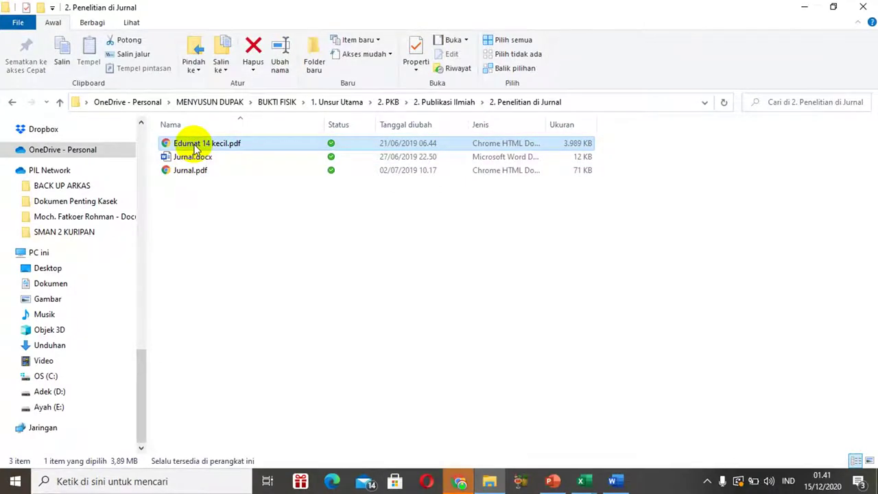
pyautogui.click(463, 477)
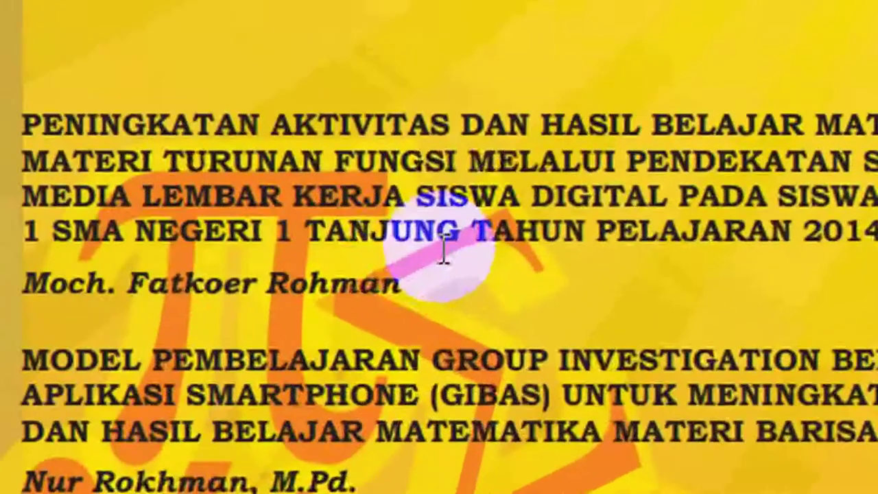
pyautogui.moveTo(432, 346); pyautogui.dragTo(304, 359)
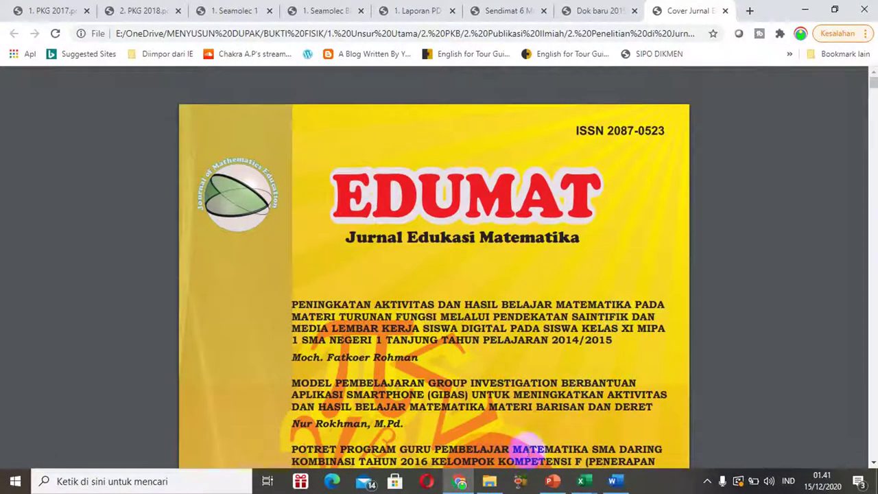
# - Switch to File Explorer, go back to 2. Publikasi Ilmiah, and open the 3. Laporan Hasil Penelitian folder
pyautogui.click(492, 476)
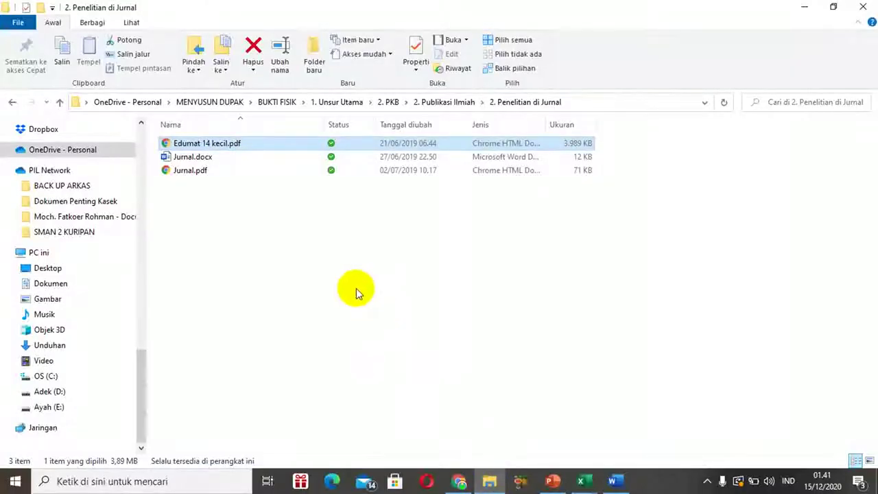
pyautogui.click(441, 103)
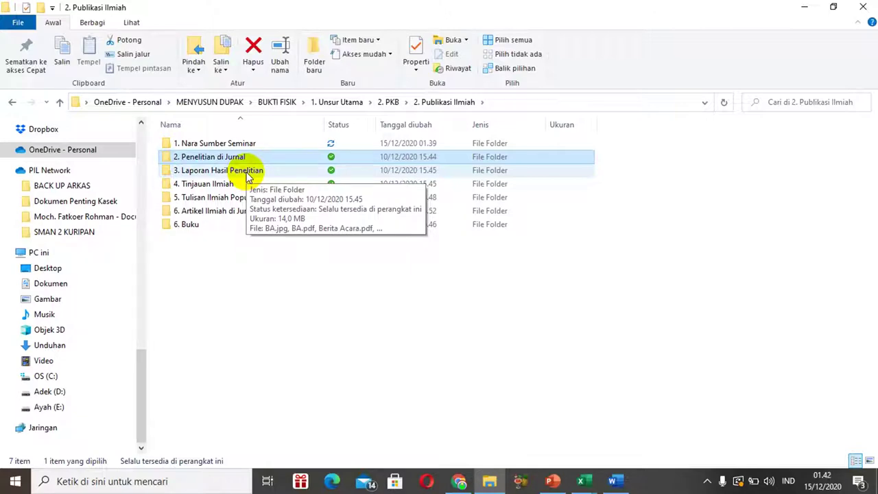
pyautogui.doubleClick(230, 173)
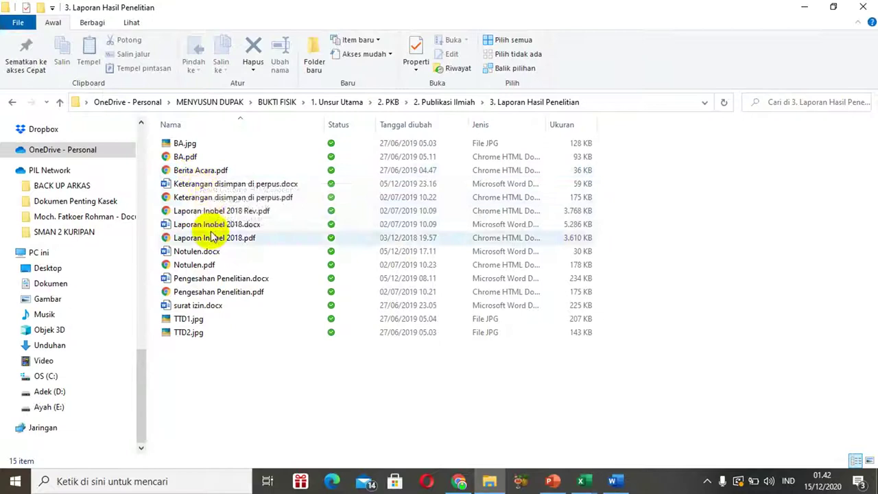
# - Open Notulen.pdf in Chrome and review the seminar minutes from the research title to the principal's stamp and signature
pyautogui.click(197, 266)
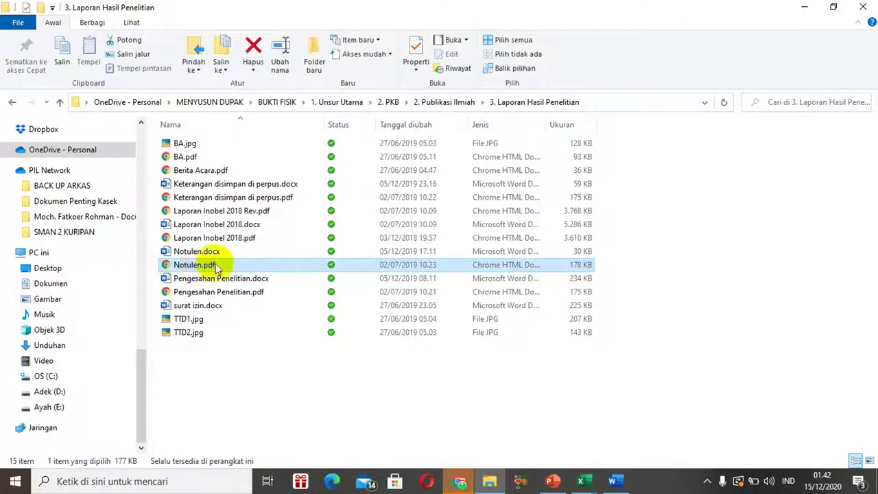
pyautogui.click(460, 483)
pyautogui.scroll(-3, 459, 362)
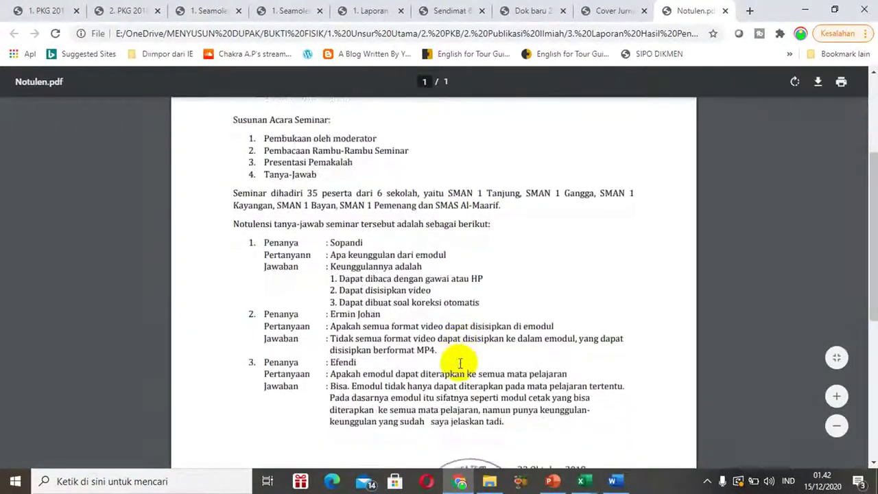
pyautogui.scroll(-1, 460, 364)
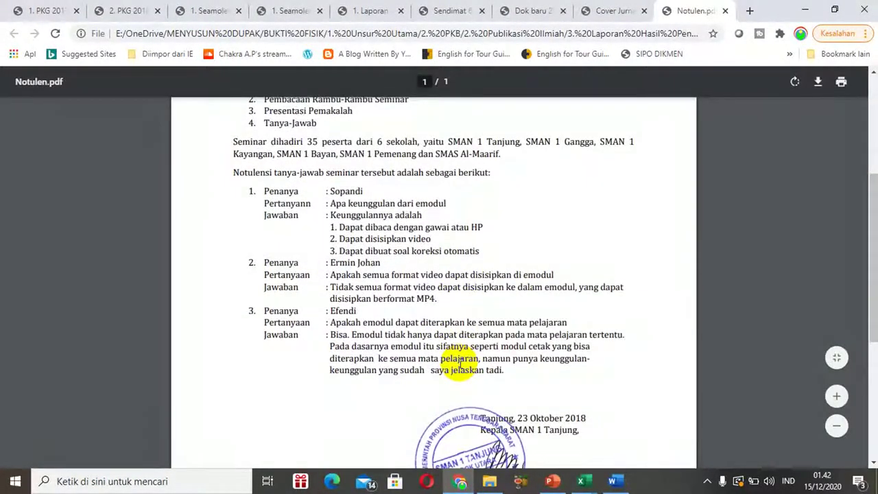
pyautogui.scroll(2, 459, 365)
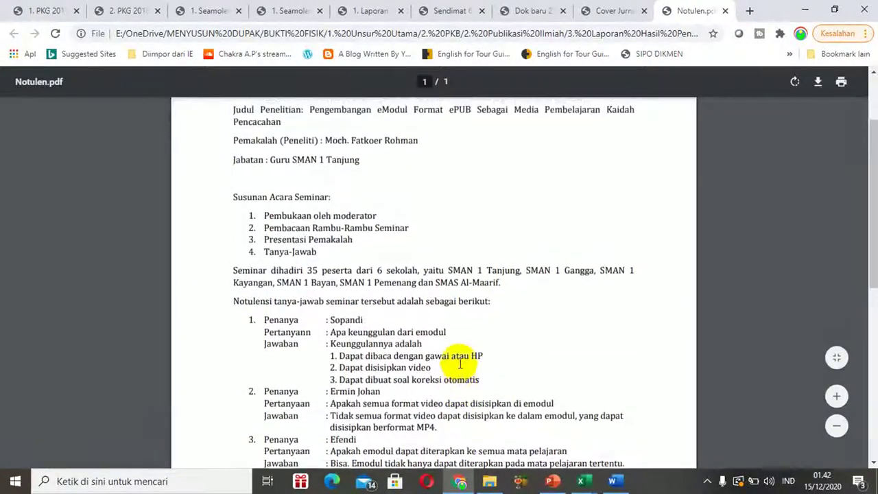
pyautogui.scroll(1, 459, 363)
pyautogui.scroll(1, 459, 364)
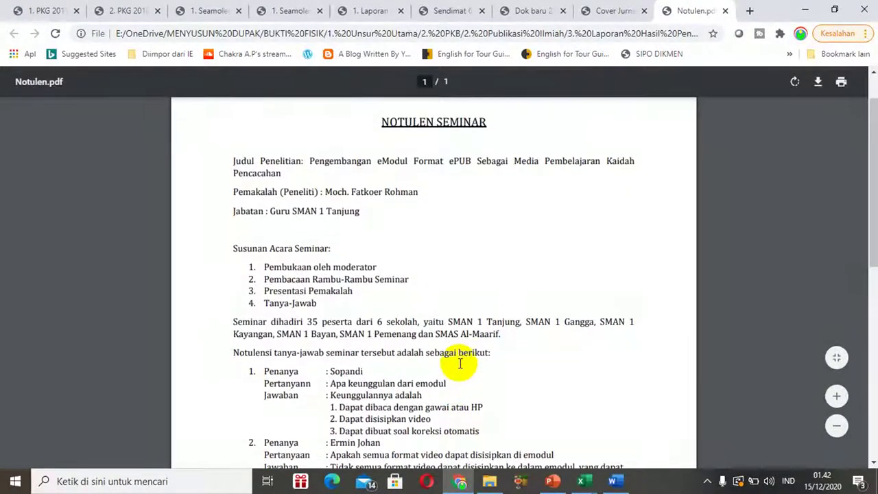
pyautogui.scroll(-4, 460, 363)
pyautogui.scroll(-4, 460, 364)
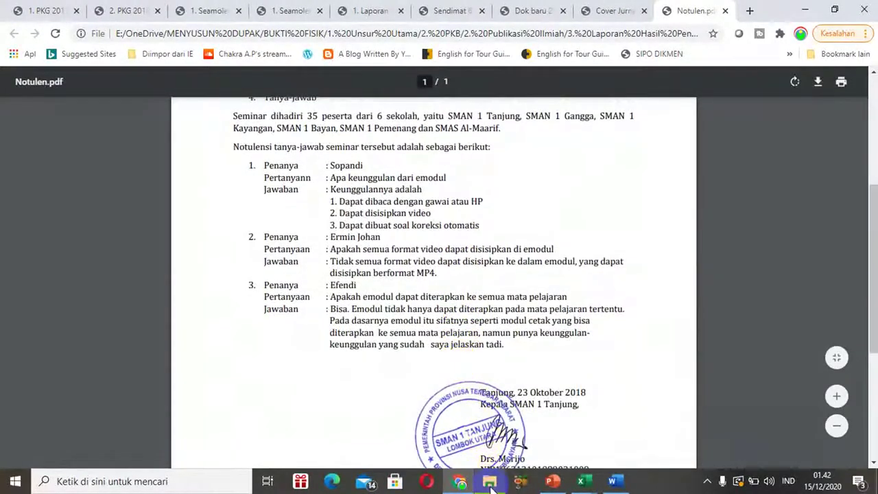
# - Open Berita Acara.pdf from the same folder, view it down to the principal's signature block, and return to File Explorer
pyautogui.click(490, 482)
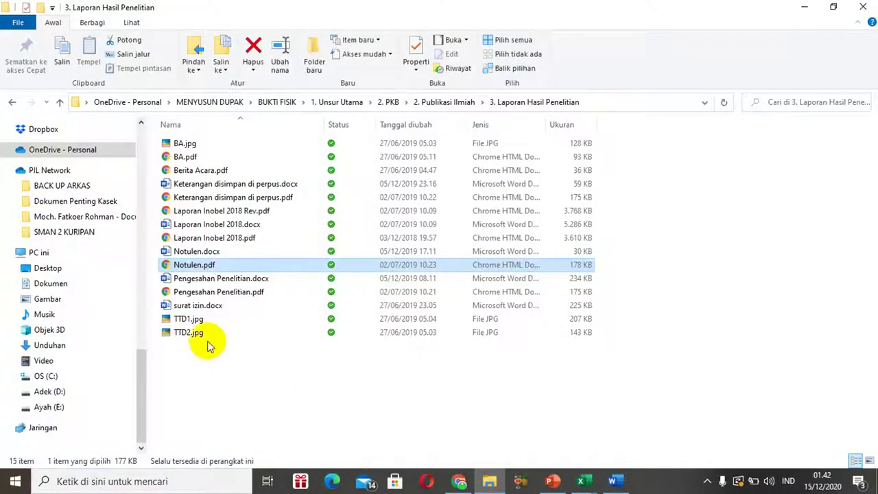
pyautogui.click(202, 173)
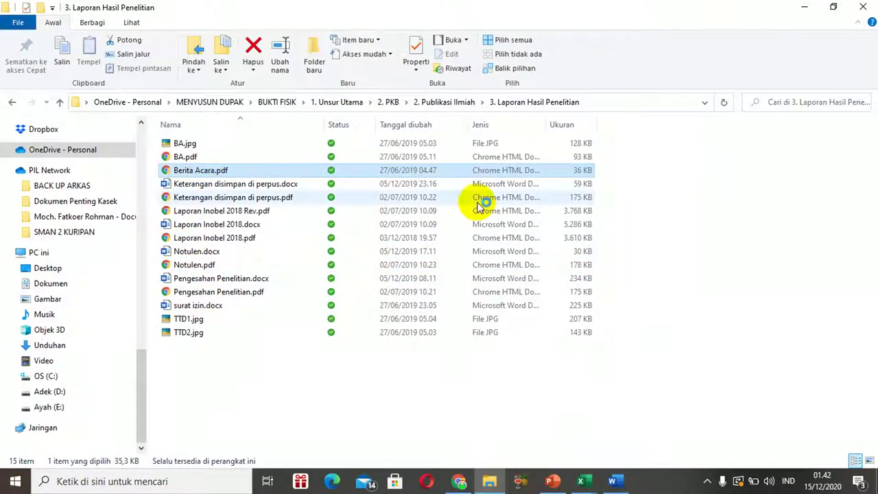
pyautogui.click(460, 480)
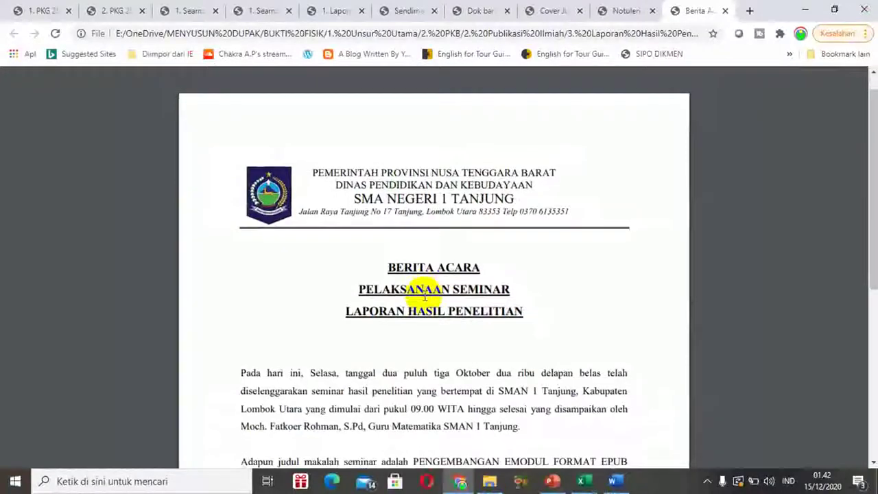
pyautogui.scroll(-3, 445, 245)
pyautogui.scroll(-3, 424, 296)
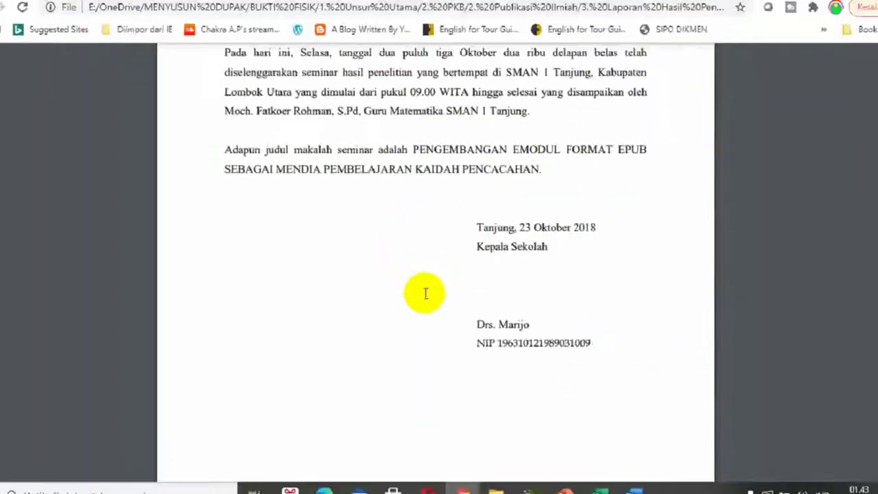
pyautogui.click(491, 482)
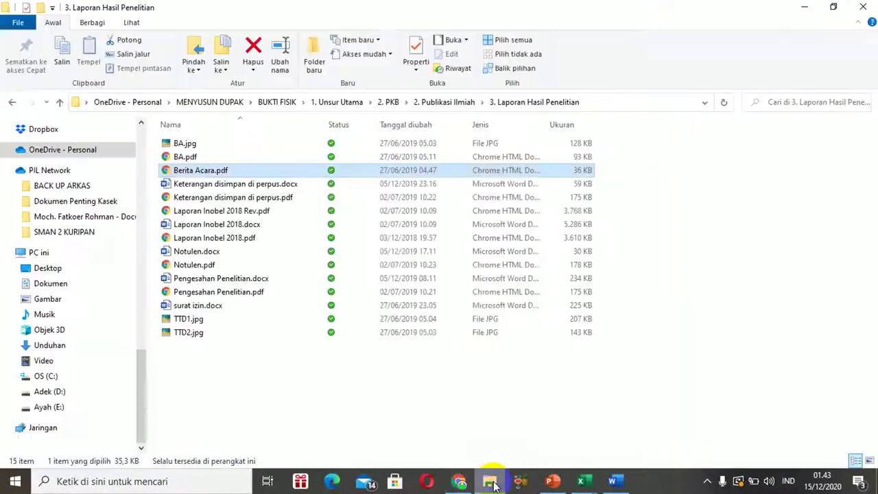
# - Open the seminar attendance list TTD1.jpg, enlarge it to view the participants' signatures, and close the image
pyautogui.click(187, 319)
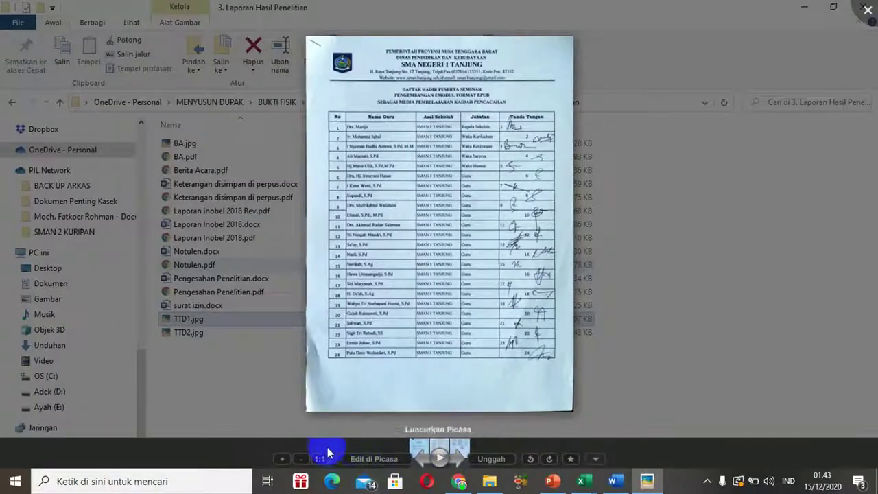
pyautogui.click(282, 460)
pyautogui.click(282, 459)
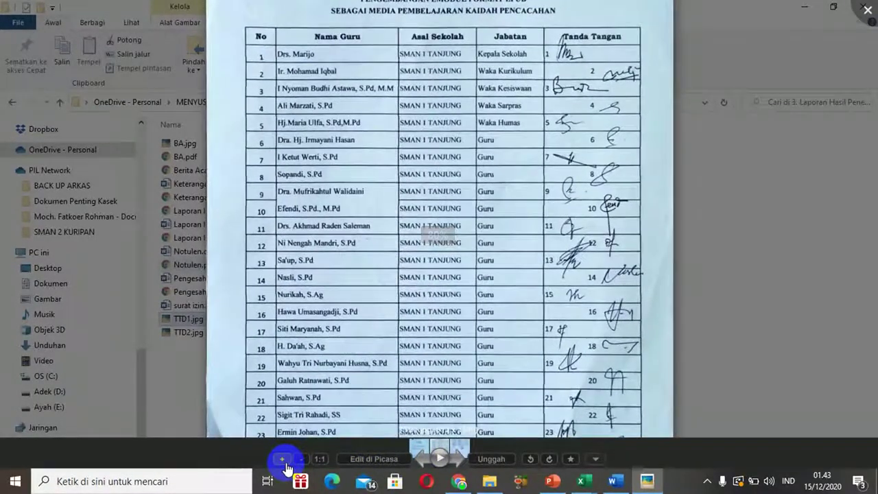
pyautogui.press('Escape')
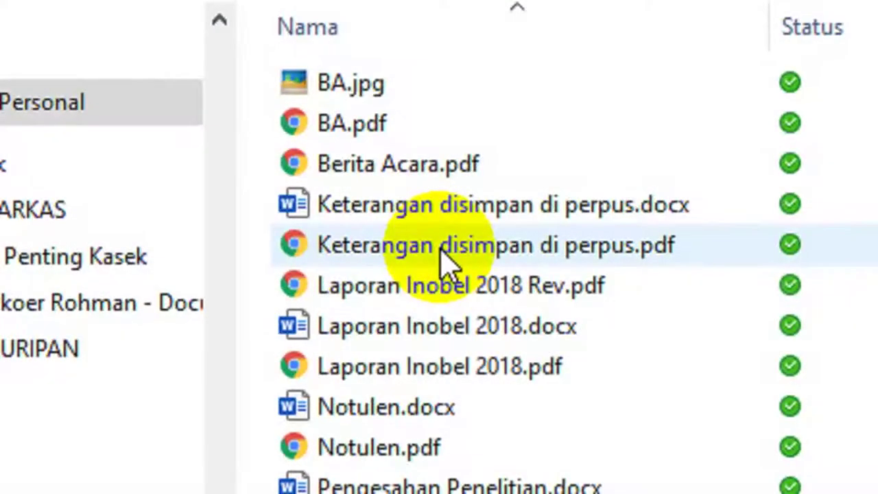
# - Open Keterangan disimpan di perpus.pdf in Chrome, read the letter down to the principal's signature, and return to File Explorer
pyautogui.click(441, 249)
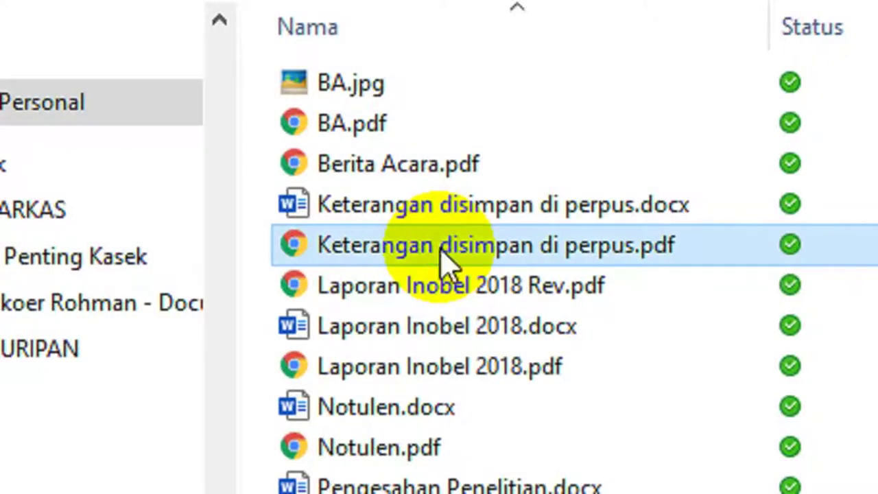
pyautogui.doubleClick(443, 253)
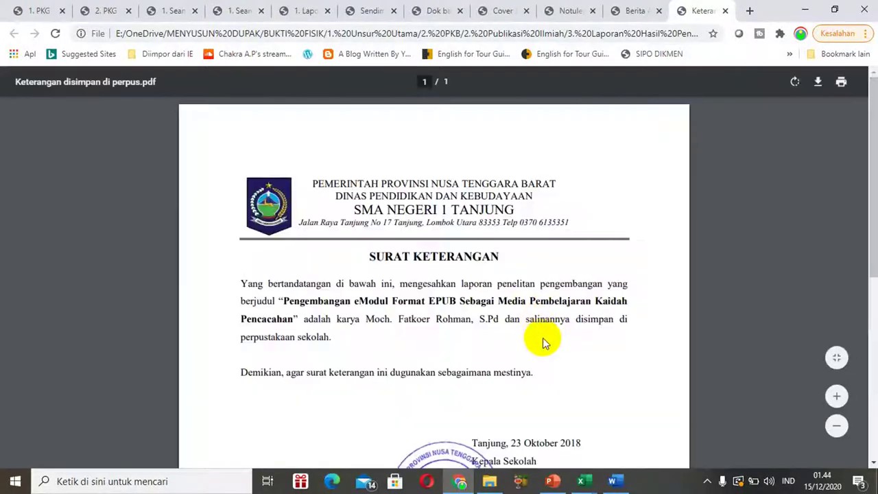
pyautogui.moveTo(873, 118)
pyautogui.mouseDown()
pyautogui.moveTo(873, 181)
pyautogui.moveTo(872, 156)
pyautogui.mouseUp()
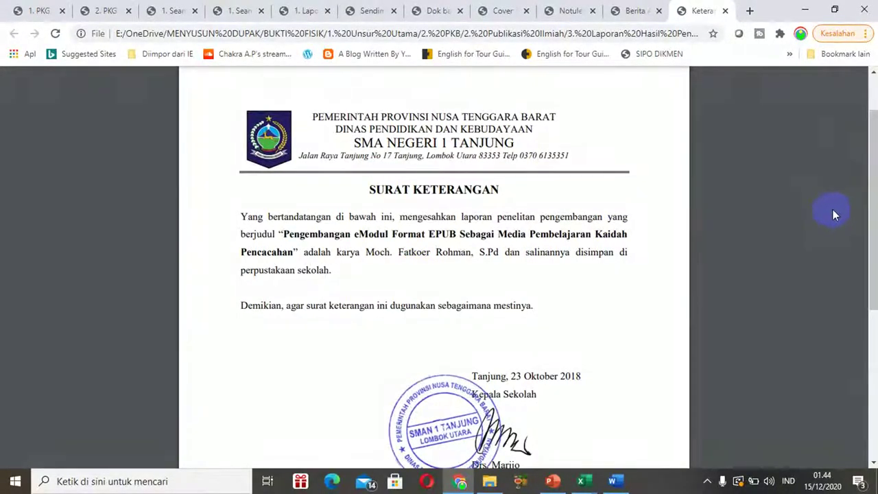
pyautogui.moveTo(868, 186); pyautogui.dragTo(864, 245)
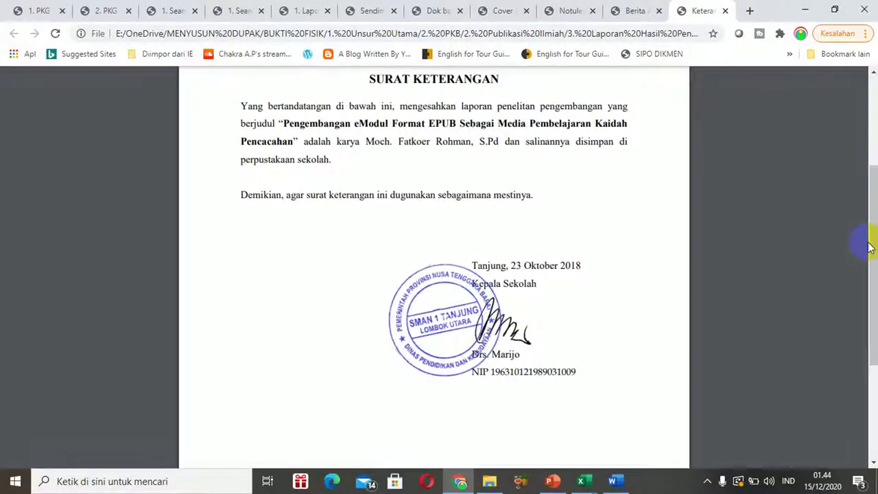
pyautogui.click(490, 482)
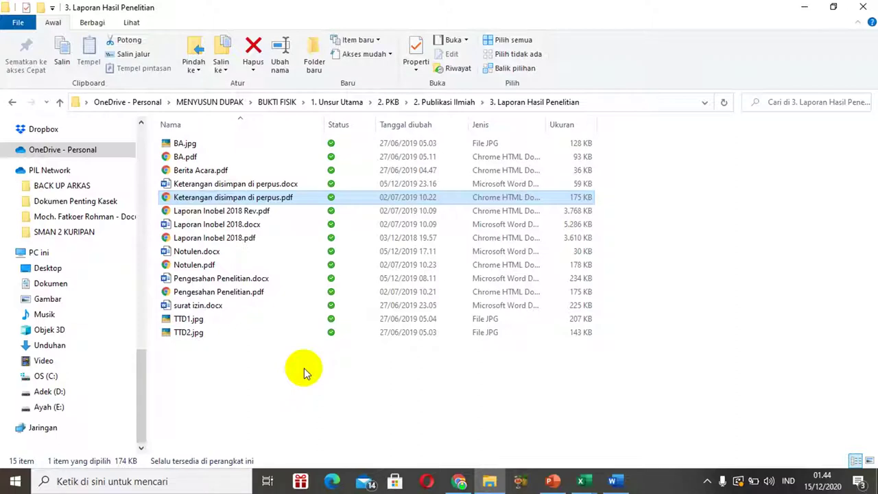
# - Open Laporan Inobel 2018 Rev.pdf in Chrome, view its title page, and go to the blank validation sheet on page 57
pyautogui.click(216, 212)
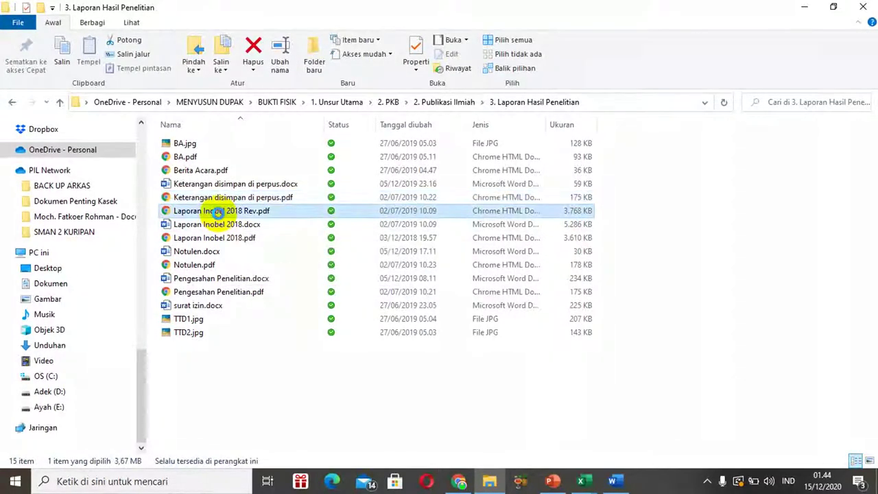
pyautogui.doubleClick(217, 212)
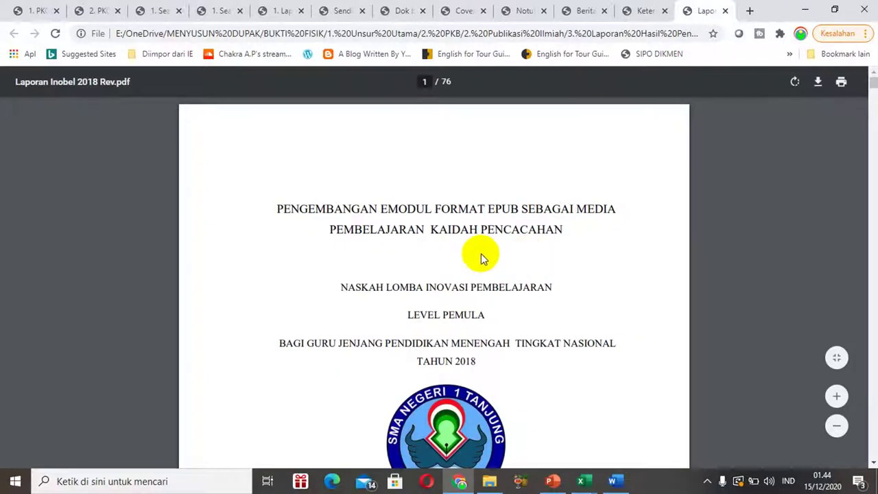
pyautogui.scroll(-1, 520, 247)
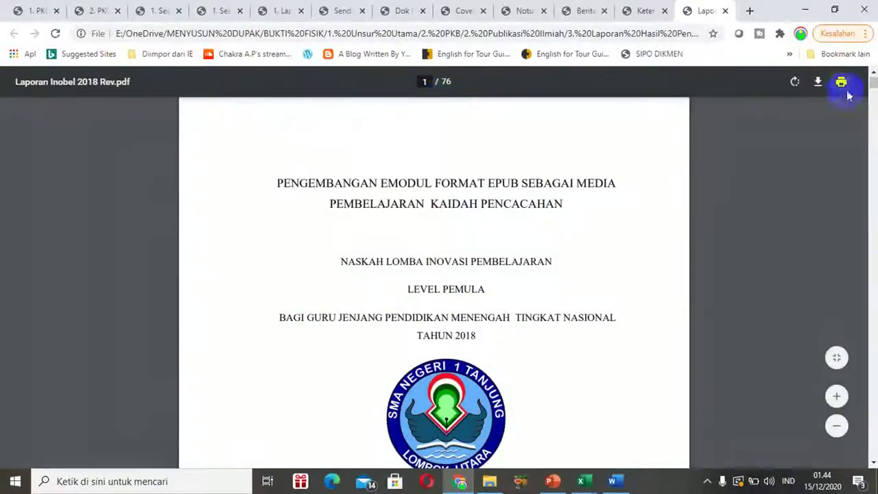
pyautogui.moveTo(873, 86); pyautogui.dragTo(873, 356)
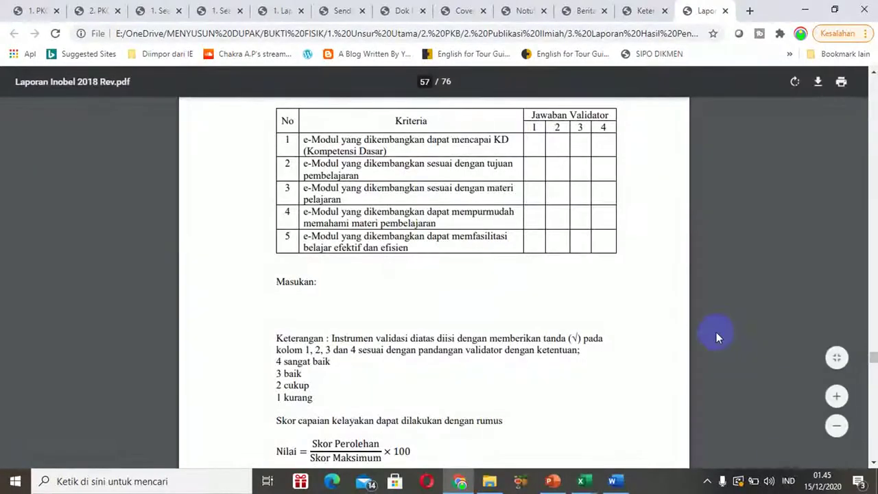
# - Review the completed e-module validation sheets in the report's appendices down to the validator's signature on page 60
pyautogui.scroll(-5, 717, 332)
pyautogui.scroll(-10, 716, 332)
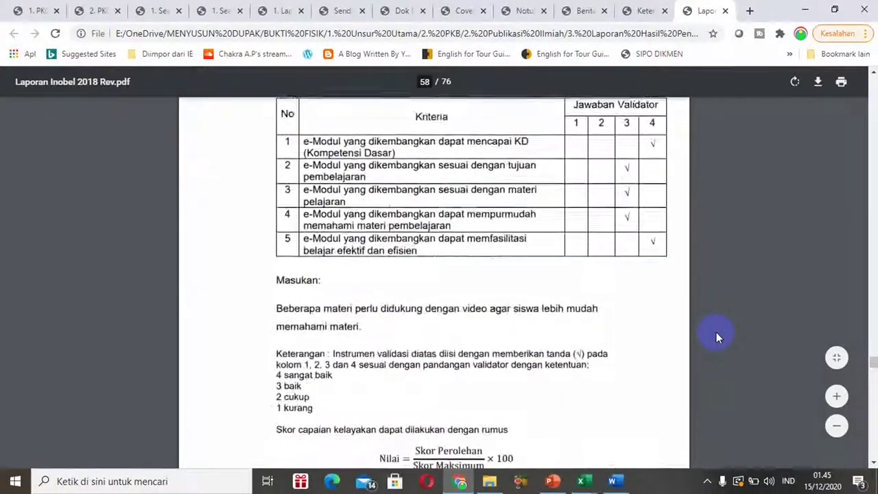
pyautogui.scroll(-5, 716, 332)
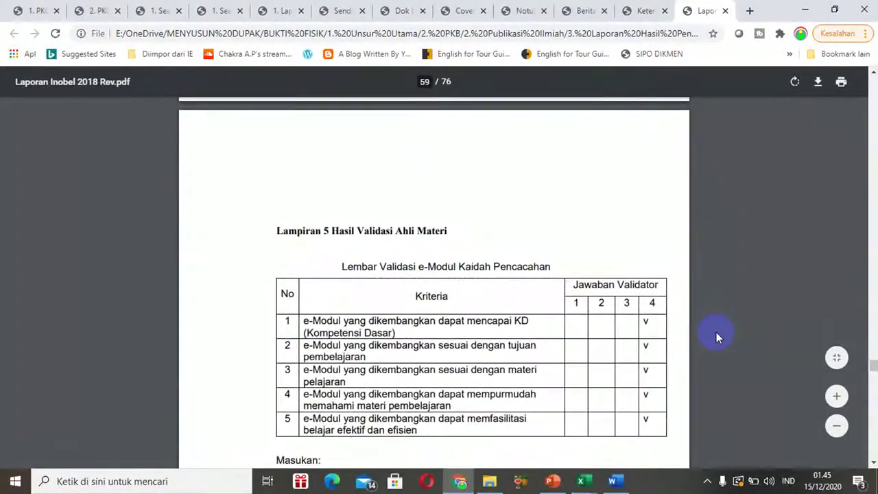
pyautogui.scroll(-8, 716, 332)
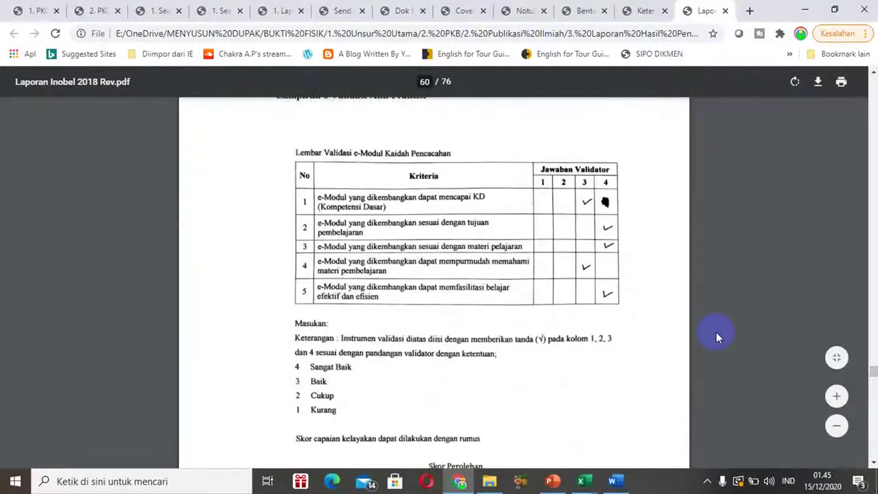
pyautogui.scroll(-3, 716, 335)
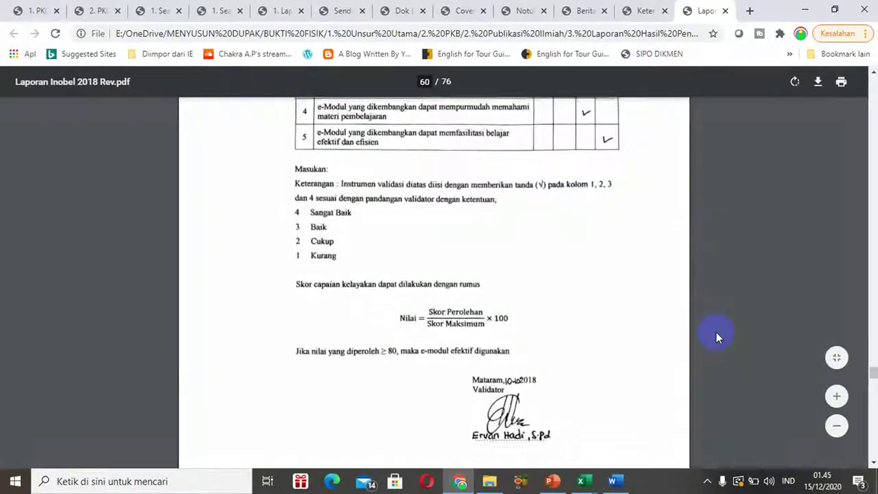
# - Examine the student response questionnaires from the blank form on page 61 through the filled-in example in Lampiran 9
pyautogui.scroll(-12, 716, 332)
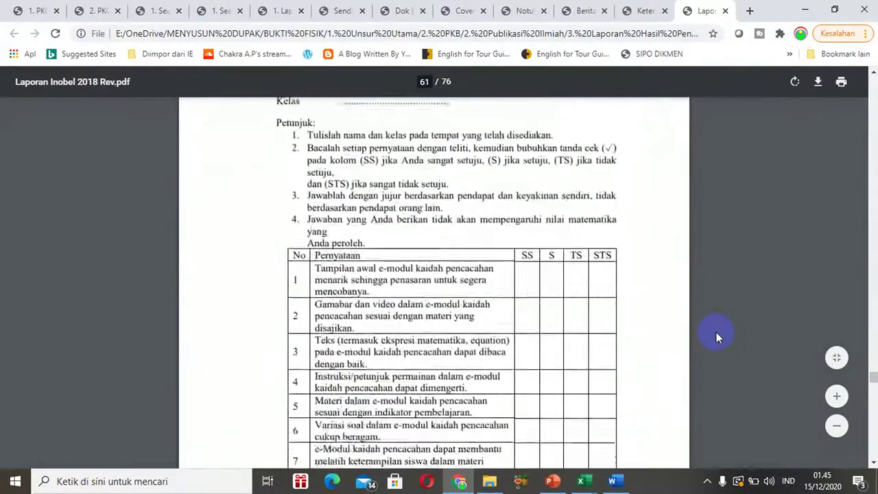
pyautogui.scroll(-15, 716, 332)
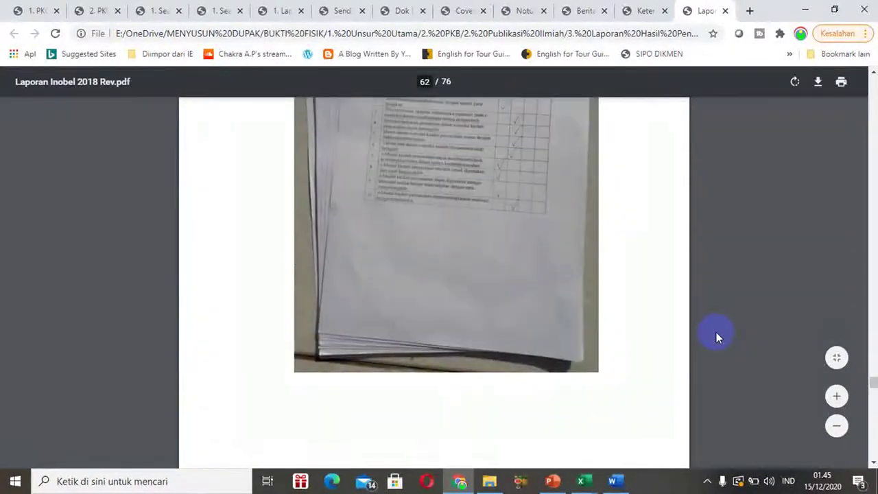
pyautogui.scroll(4, 716, 332)
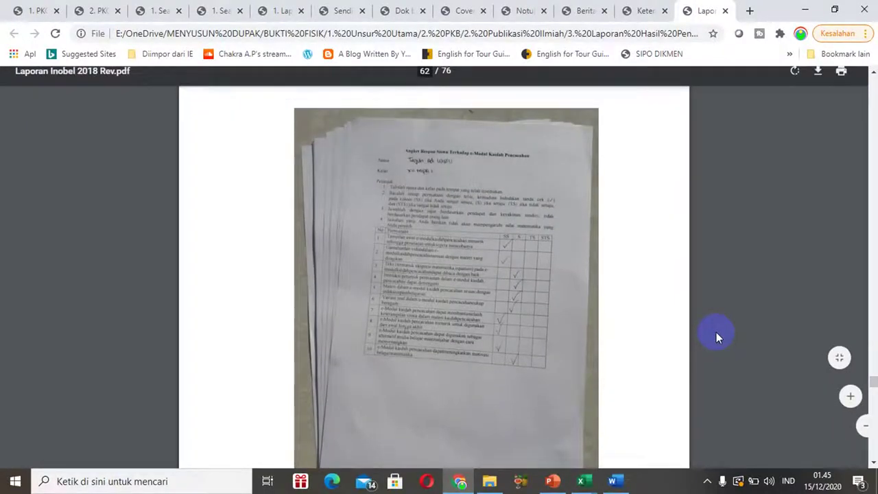
pyautogui.scroll(-8, 716, 332)
pyautogui.scroll(-7, 716, 332)
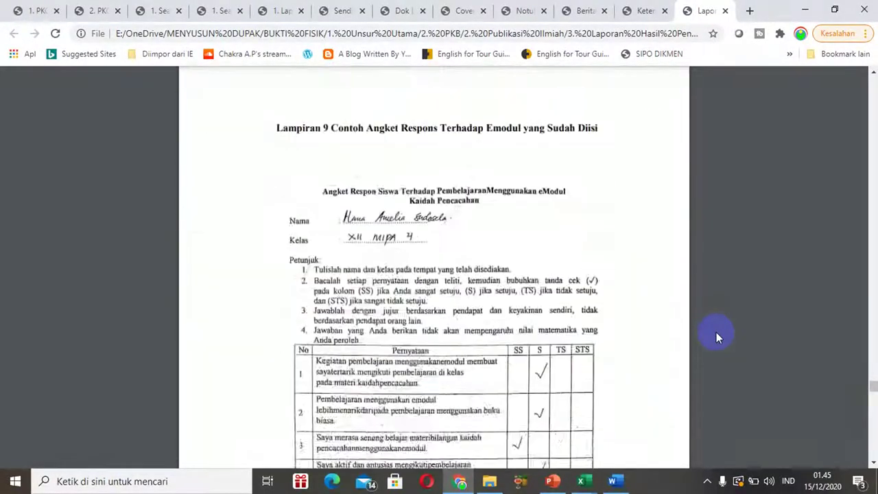
pyautogui.scroll(2, 716, 332)
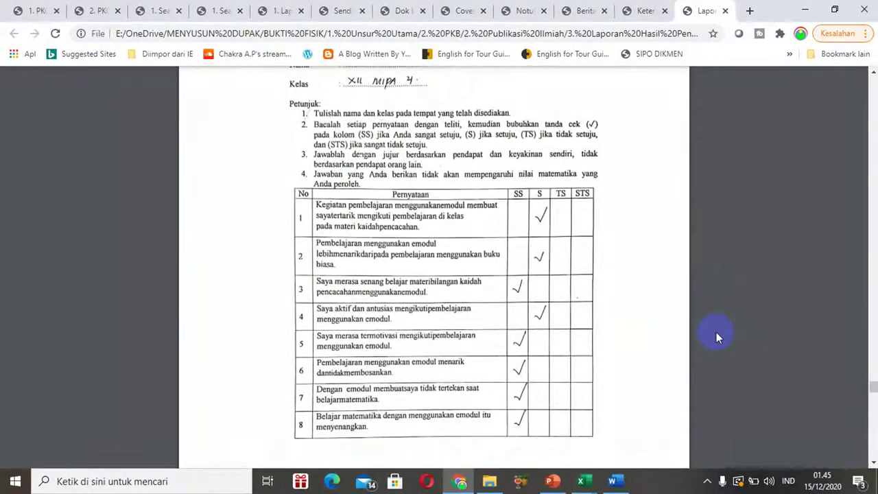
pyautogui.scroll(-5, 716, 332)
pyautogui.scroll(-4, 716, 332)
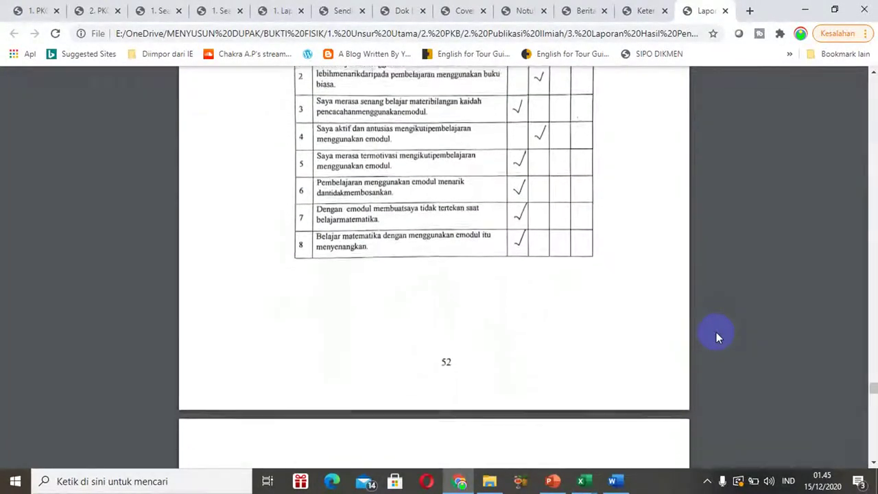
# - Examine the blank e-module learning questionnaire, the photographed stack of responses, and the completed form on printed page 55
pyautogui.scroll(-8, 716, 332)
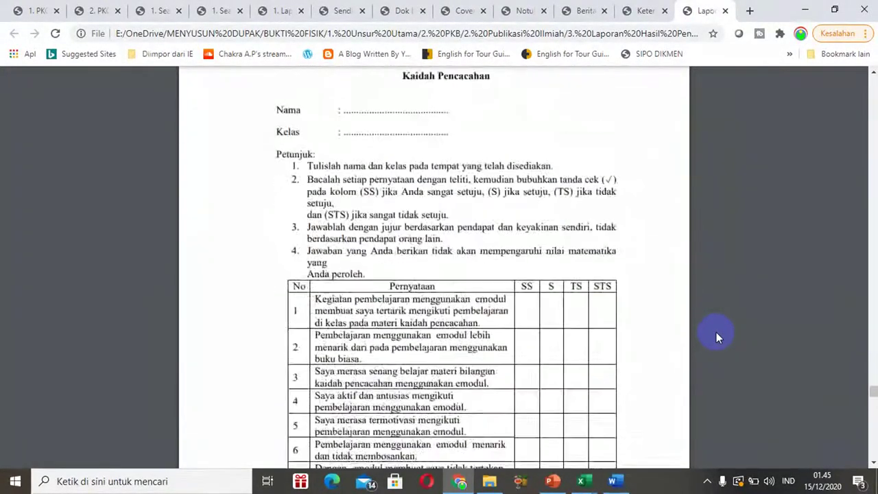
pyautogui.scroll(-7, 716, 335)
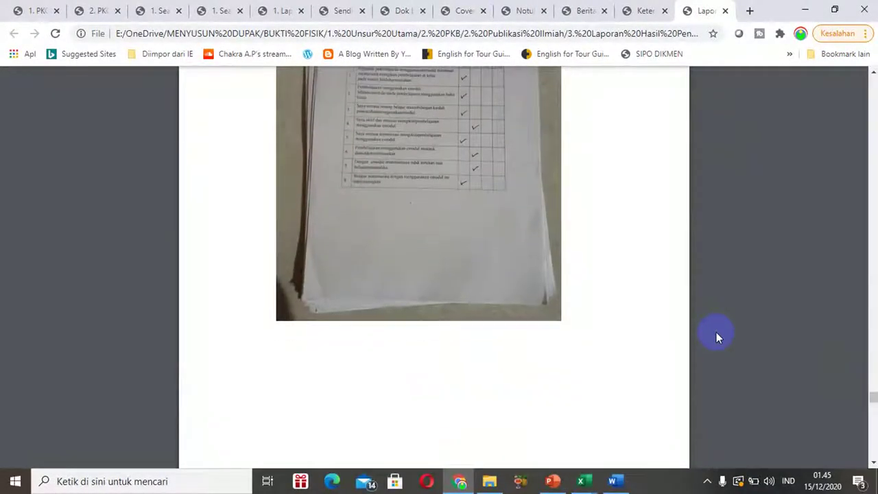
pyautogui.scroll(-7, 716, 337)
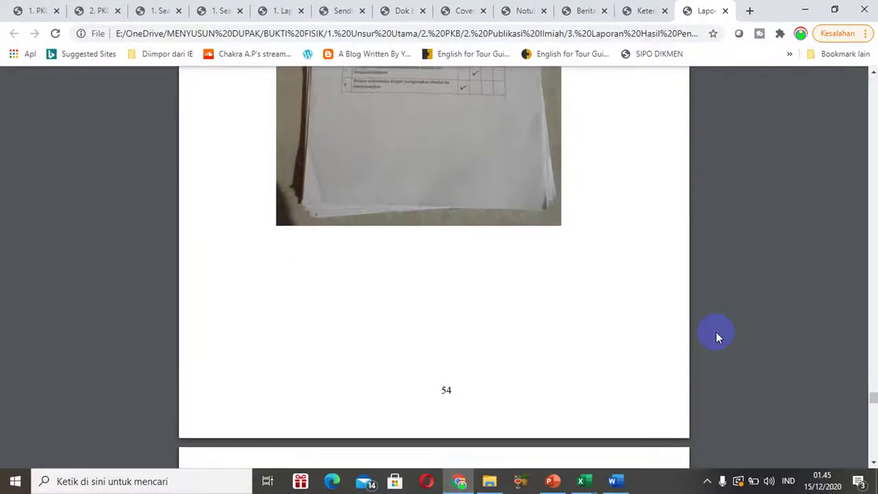
pyautogui.scroll(-4, 716, 334)
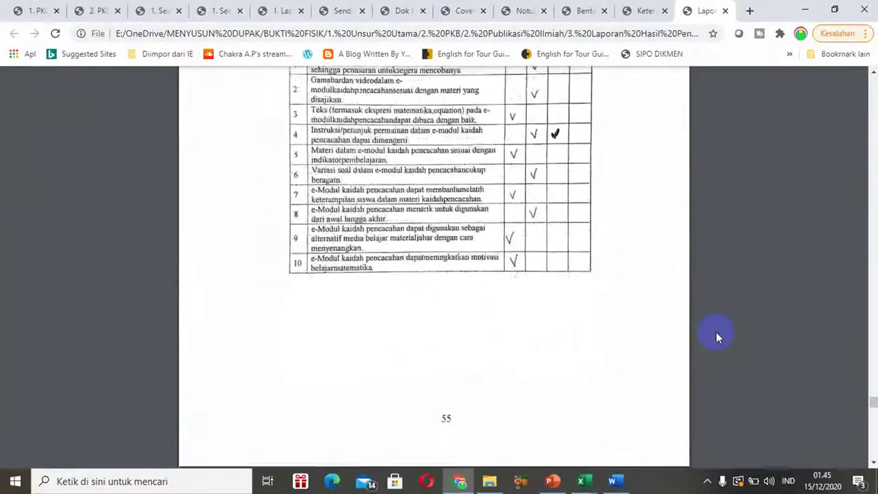
pyautogui.scroll(-6, 716, 337)
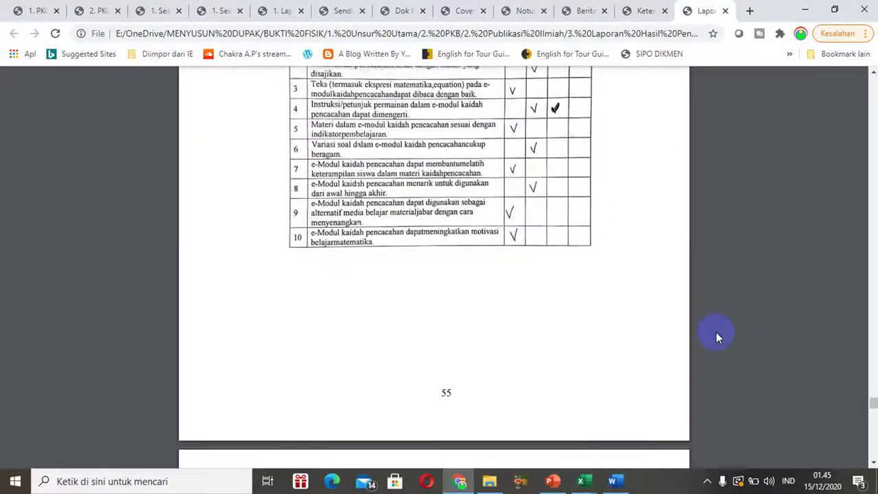
# - View the scanned handwritten student work on counting problems, including the questions and worked answers
pyautogui.scroll(-2, 716, 337)
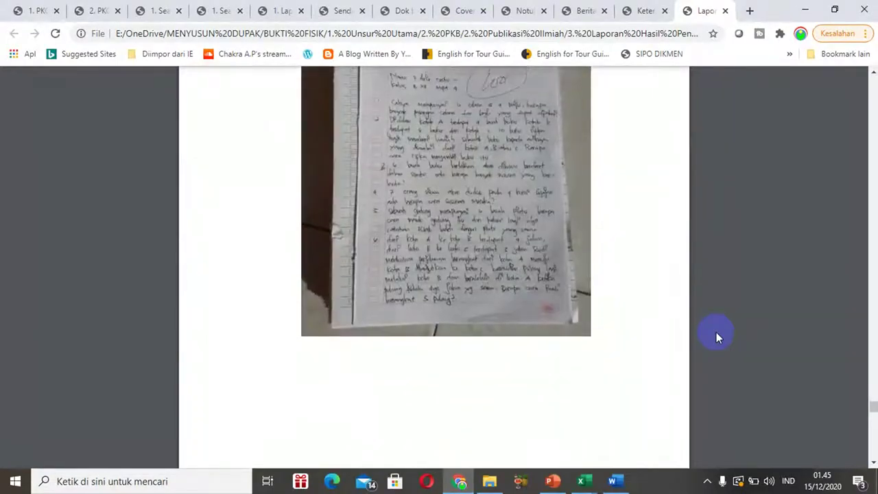
pyautogui.scroll(-6, 716, 336)
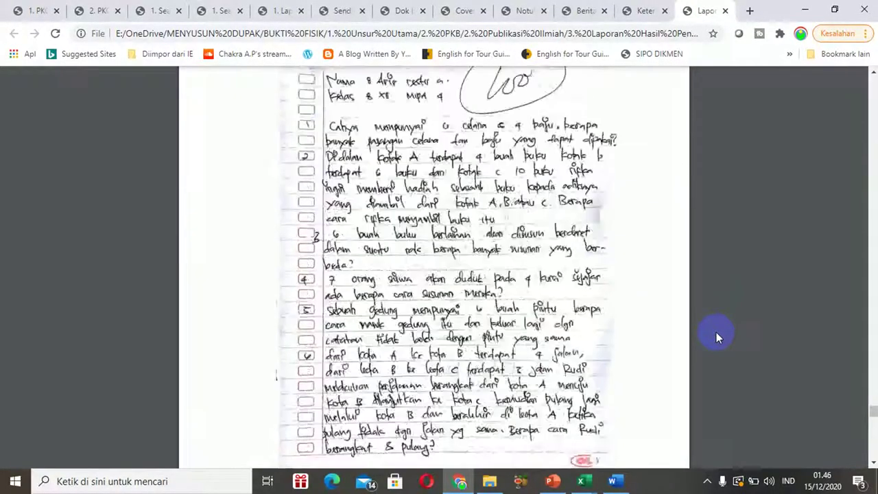
pyautogui.scroll(-10, 716, 337)
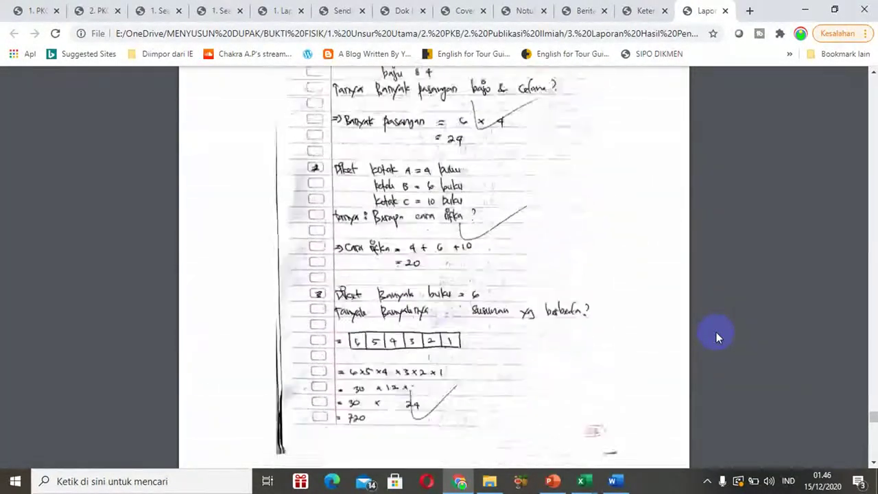
# - Review Lampiran 15, from the seminar attendance lists to the signed Berita Acara
pyautogui.scroll(-7, 716, 336)
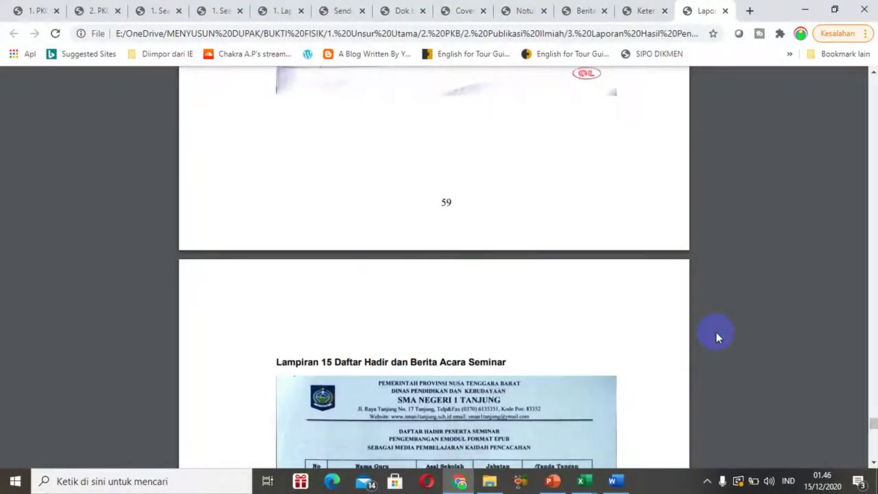
pyautogui.scroll(-7, 717, 336)
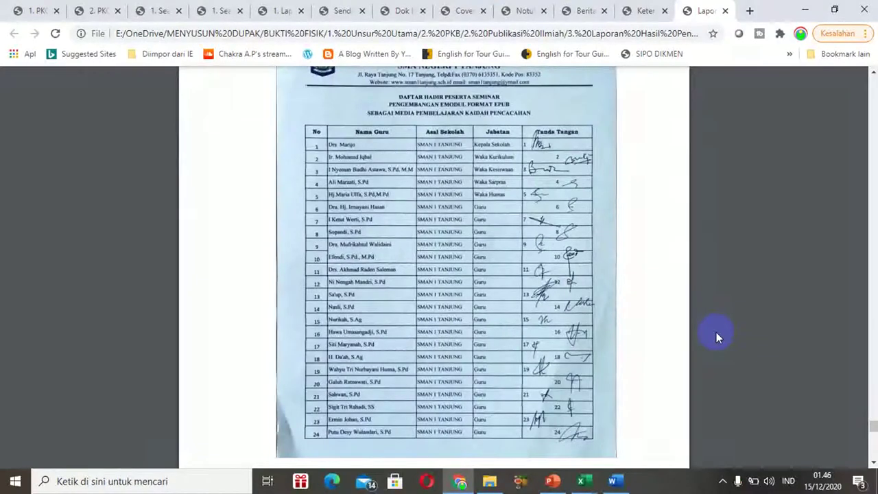
pyautogui.scroll(-7, 716, 337)
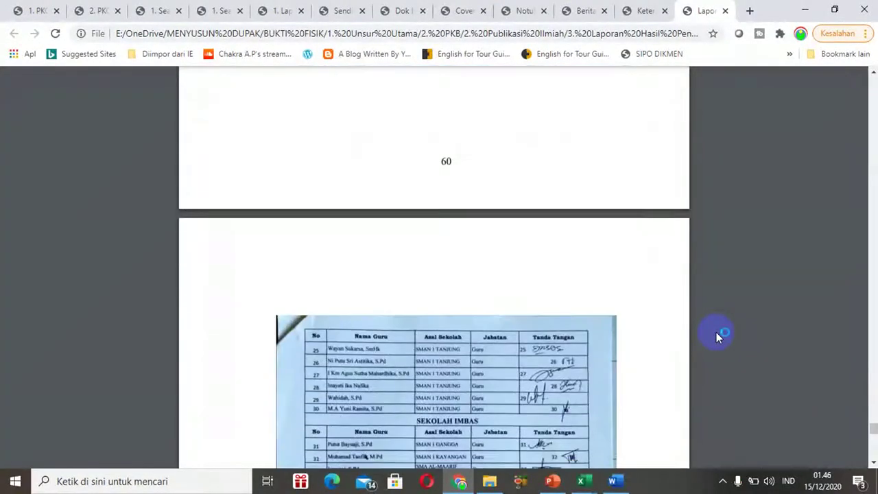
pyautogui.scroll(-12, 716, 334)
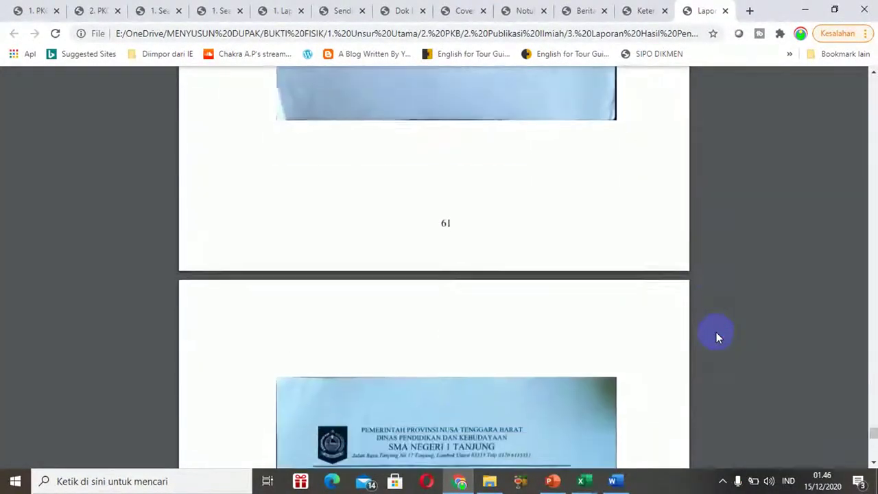
pyautogui.scroll(-8, 716, 337)
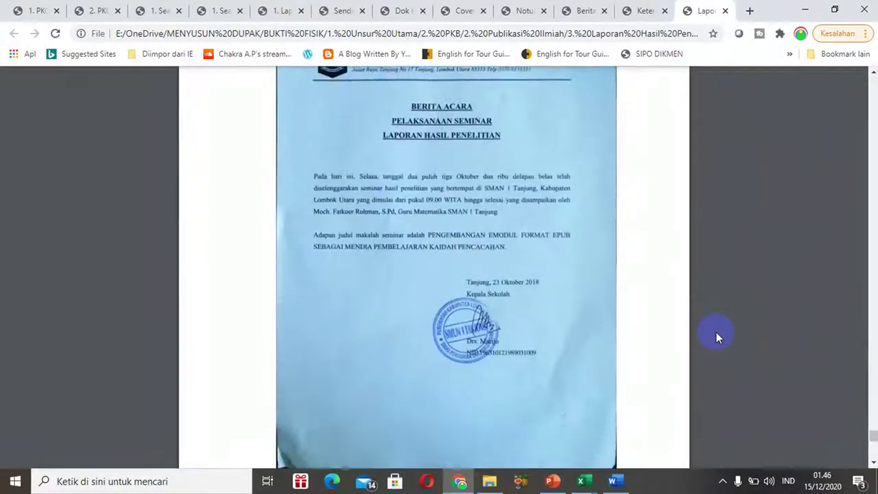
# - View the research report through the e-module download link on page 63, and return to the 2. Publikasi Ilmiah folder in File Explorer
pyautogui.scroll(-15, 716, 337)
pyautogui.scroll(-6, 716, 332)
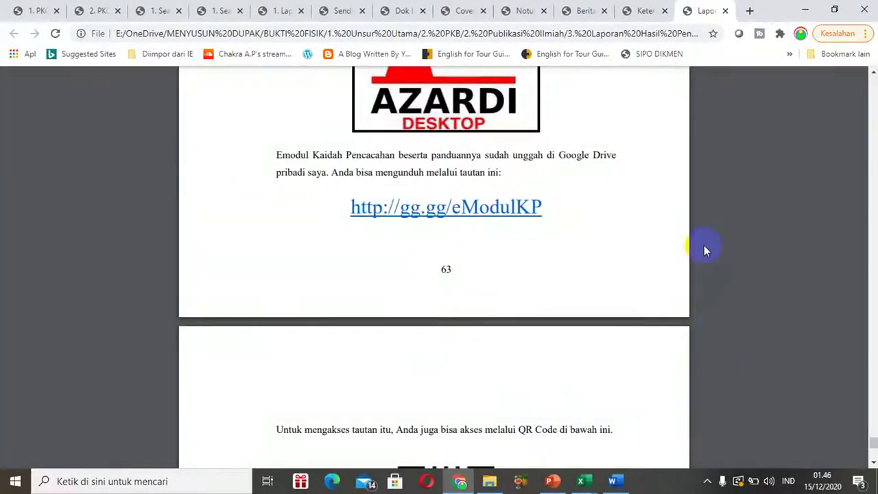
pyautogui.click(488, 480)
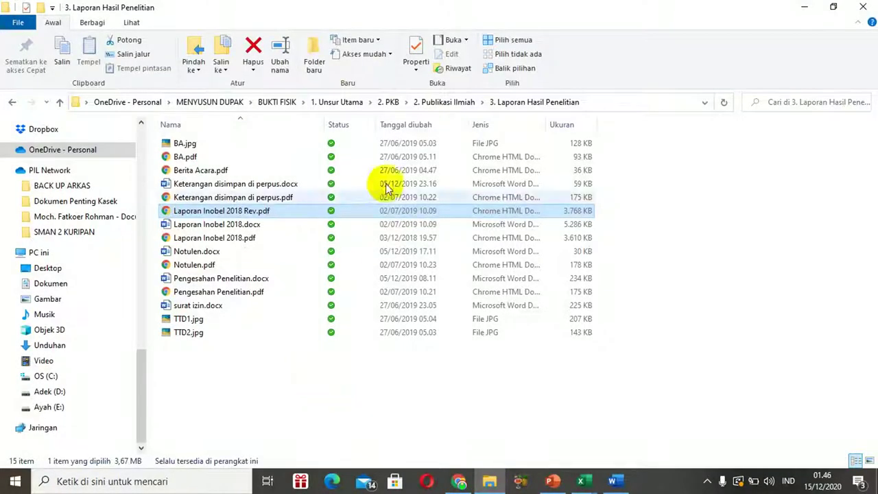
pyautogui.click(439, 104)
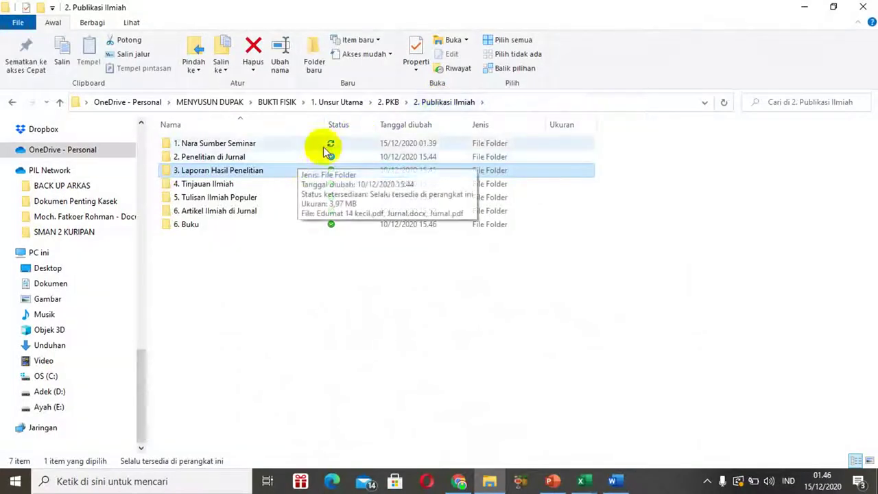
# - Open the 6. Buku folder within 2. Publikasi Ilmiah, leaving its name unchanged
pyautogui.click(200, 214)
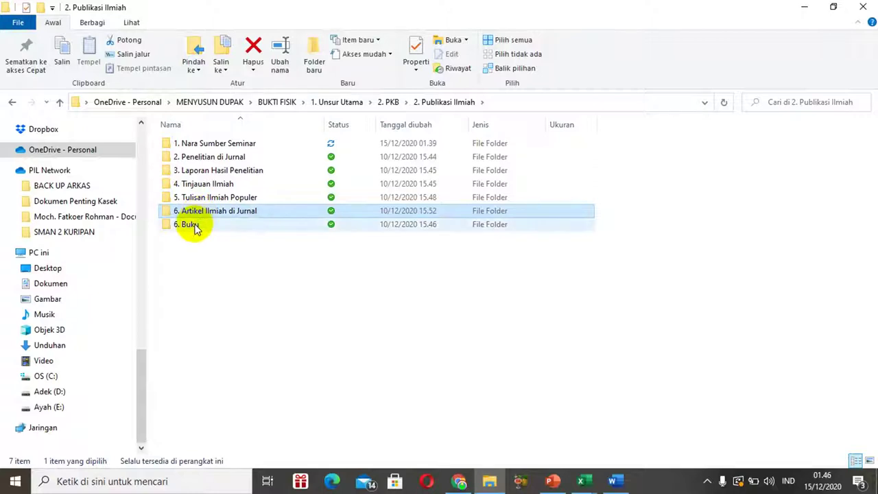
pyautogui.click(195, 227)
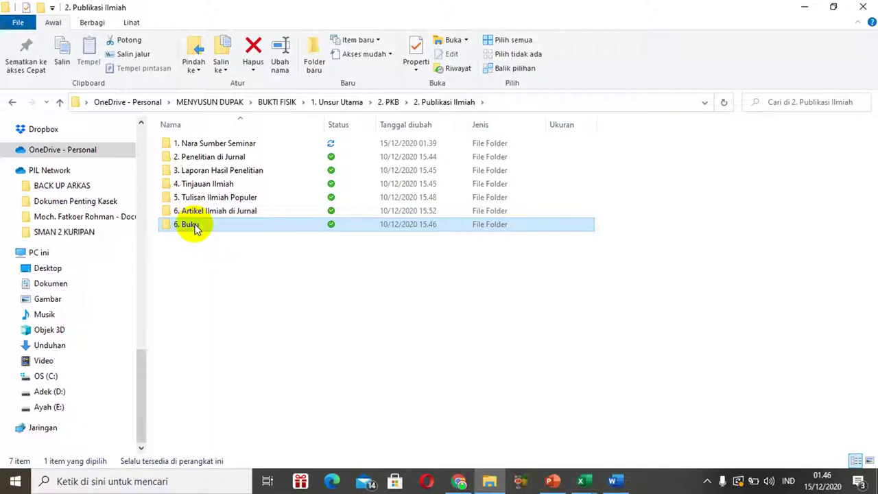
pyautogui.click(195, 227)
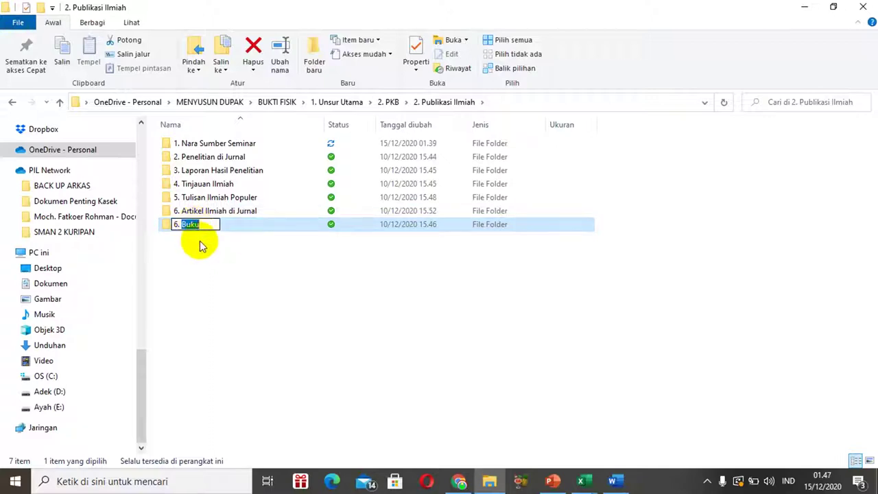
pyautogui.click(199, 244)
pyautogui.click(190, 225)
pyautogui.doubleClick(195, 226)
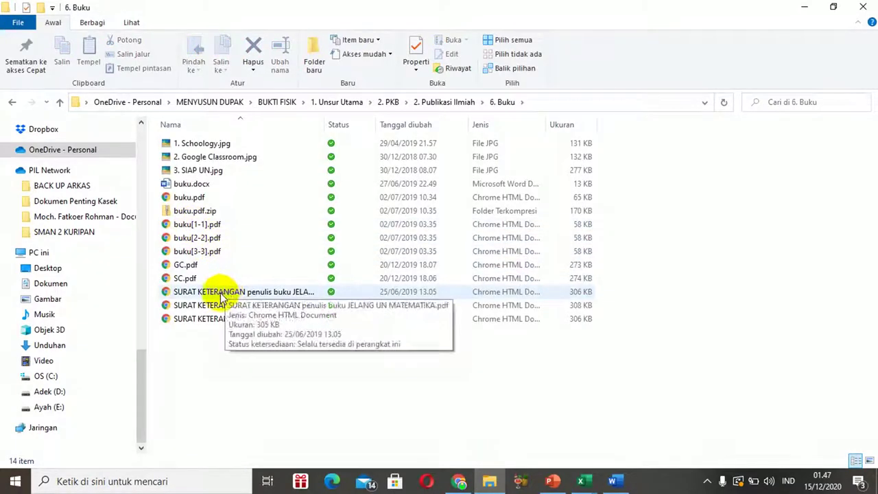
# - Open the author statement letter for the book JELANG UN MATEMATIKA in Chrome and read it down to the publisher's signature
pyautogui.click(221, 295)
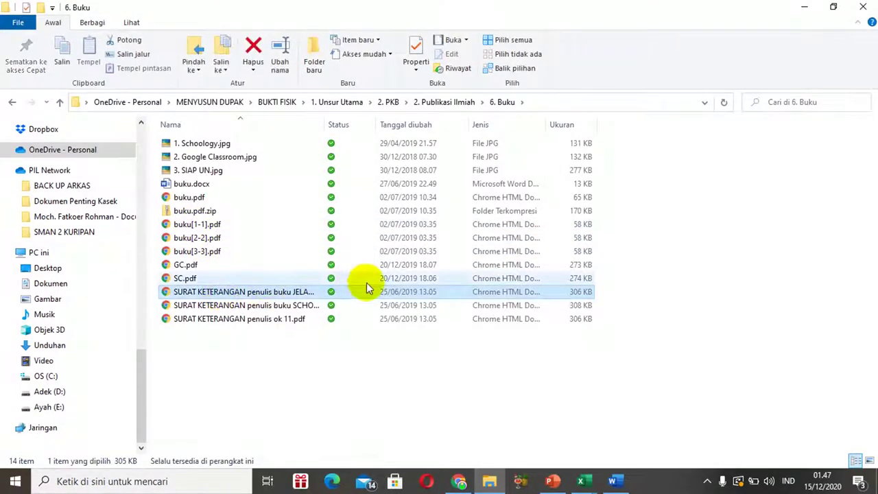
pyautogui.click(459, 481)
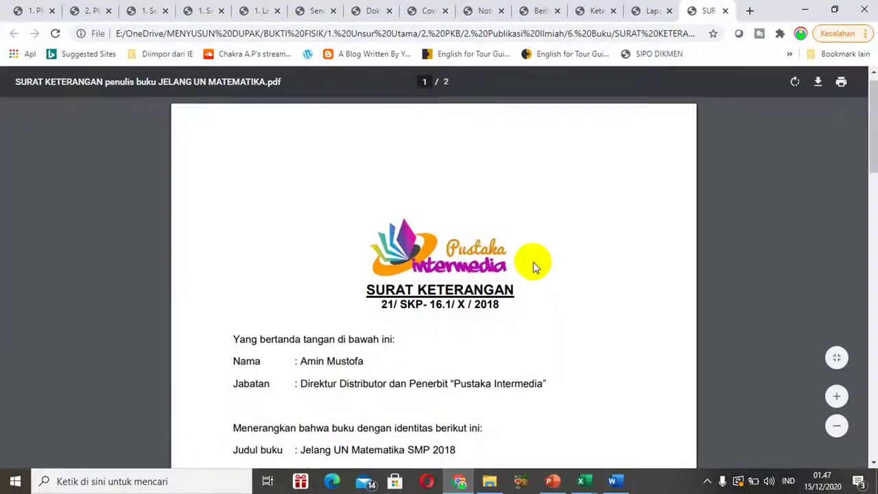
pyautogui.scroll(-3, 533, 261)
pyautogui.scroll(-3, 533, 262)
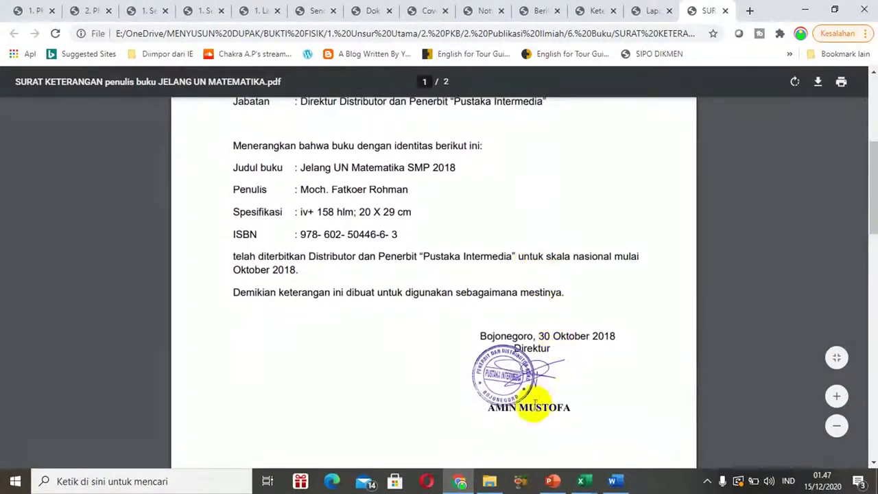
# - Return to the 2. PKB folder in File Explorer, open 3. Karya Inovasi, and examine its evidence files
pyautogui.click(451, 489)
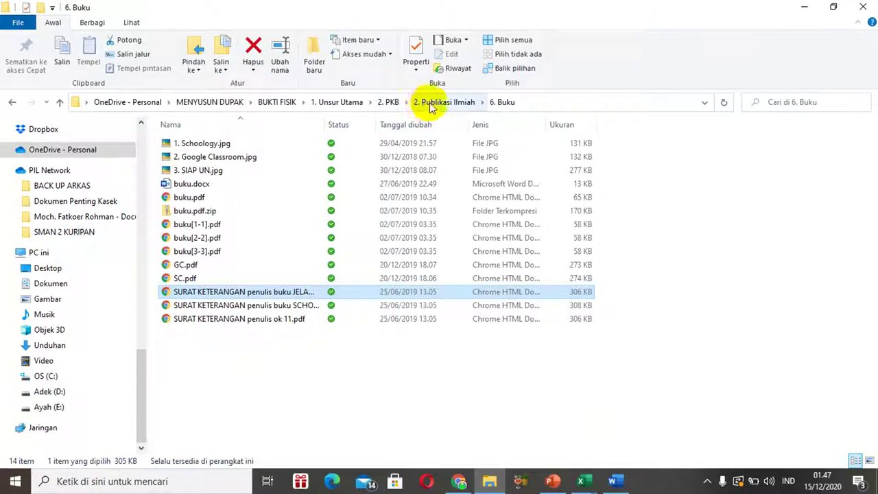
pyautogui.click(389, 101)
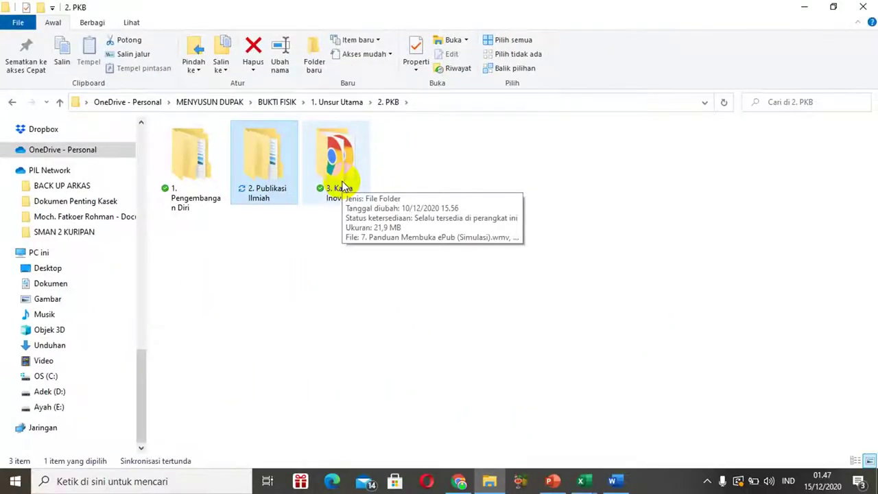
pyautogui.click(342, 186)
pyautogui.doubleClick(342, 184)
pyautogui.click(342, 182)
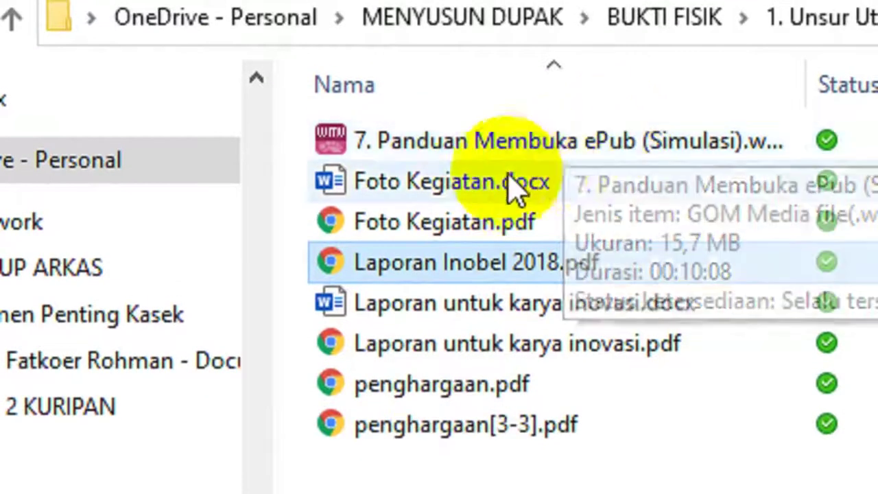
pyautogui.moveTo(542, 275)
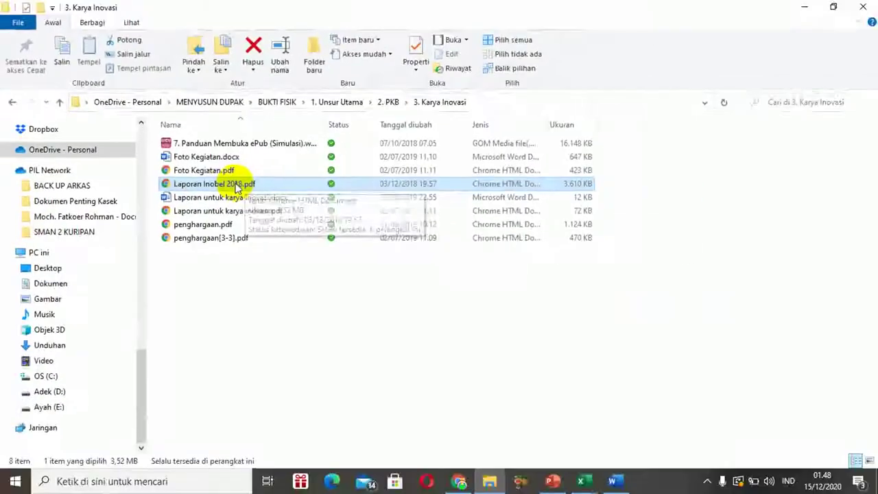
# - Go back up to BUKTI FISIK and open the 1. Orprof folder inside 2. Unsur Penunjang
pyautogui.click(389, 103)
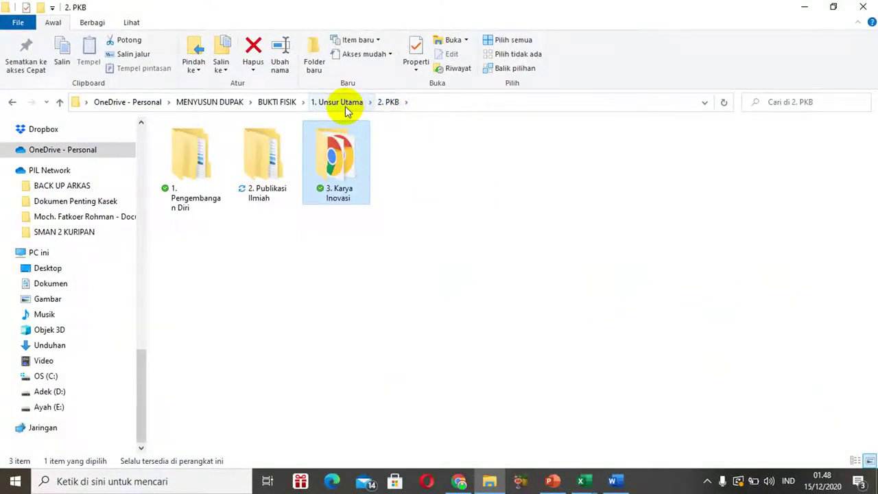
pyautogui.click(281, 102)
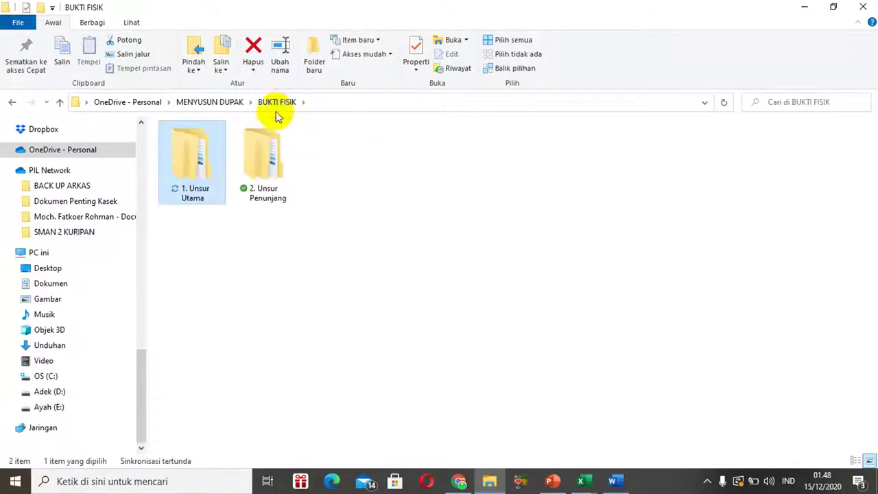
pyautogui.doubleClick(264, 150)
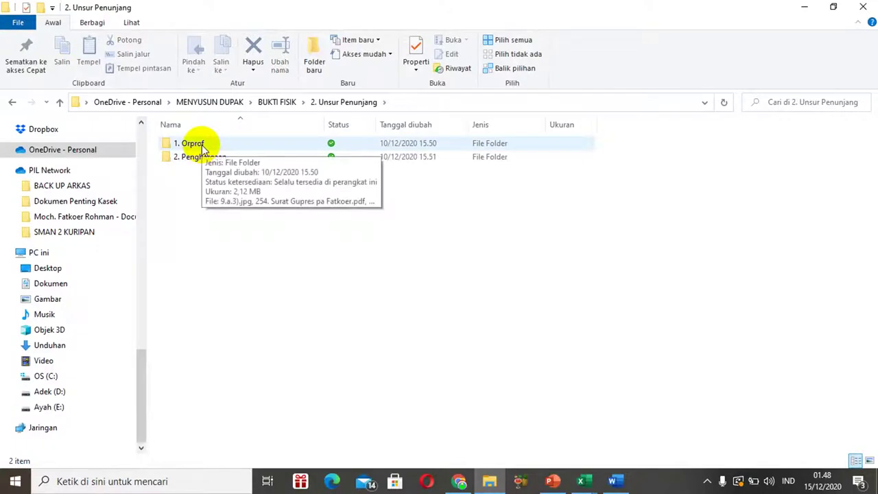
pyautogui.click(197, 148)
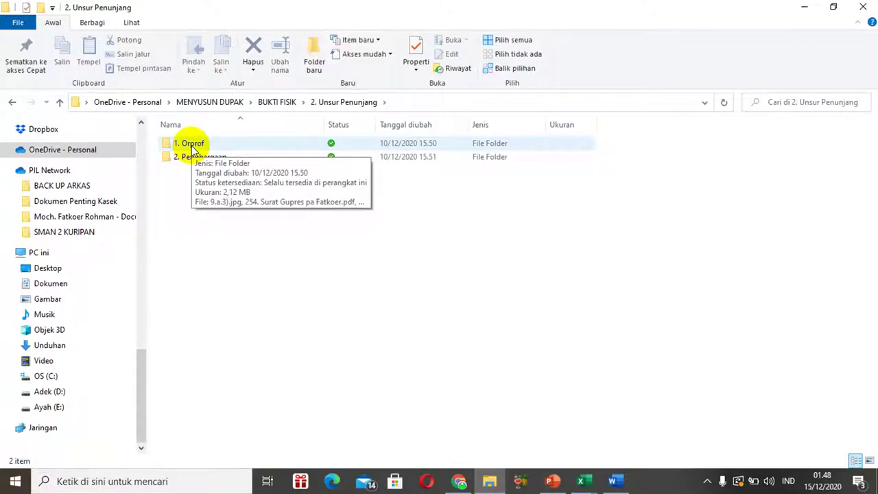
pyautogui.click(197, 162)
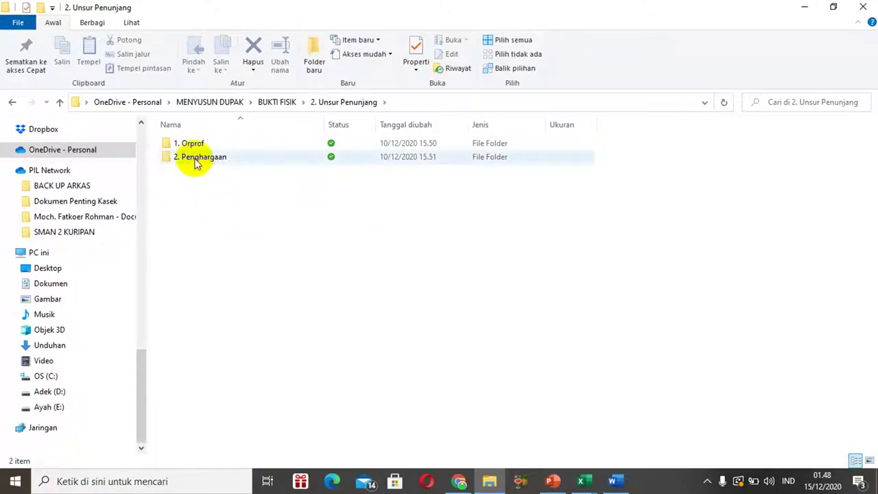
pyautogui.click(187, 143)
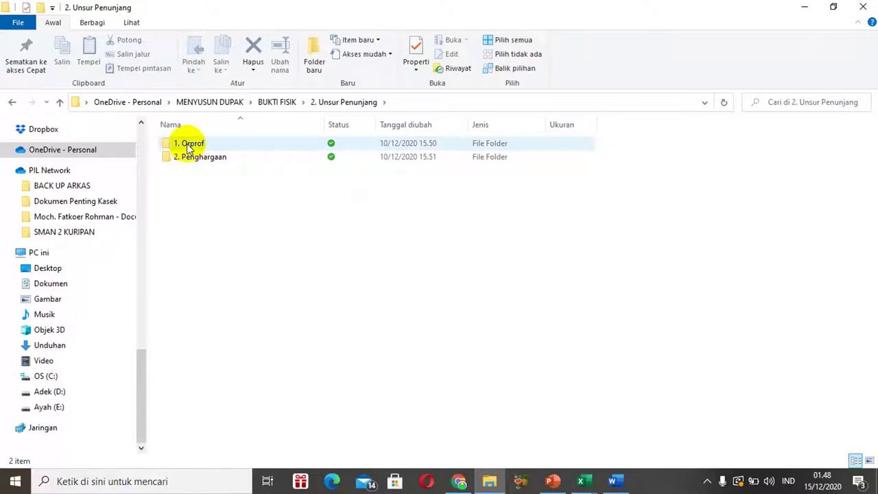
pyautogui.doubleClick(187, 144)
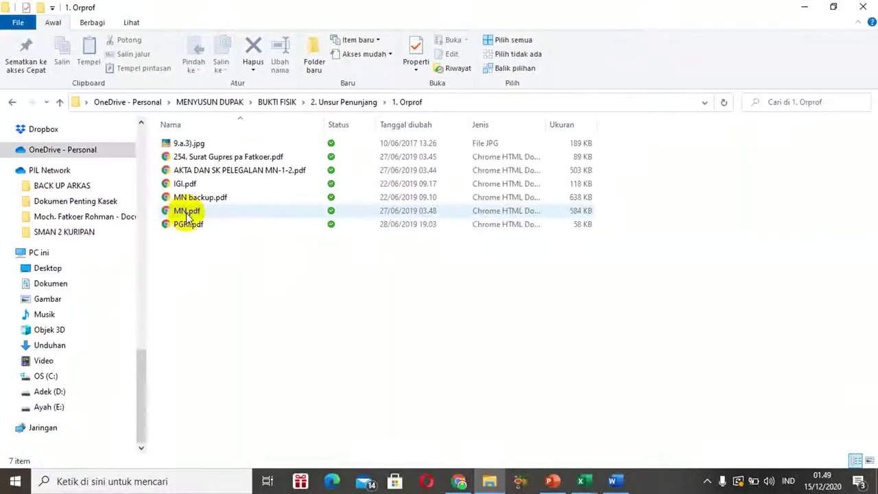
# - Open MN.pdf, view the Matematika Nusantara membership card, and return to the 1. Orprof folder in File Explorer
pyautogui.click(186, 213)
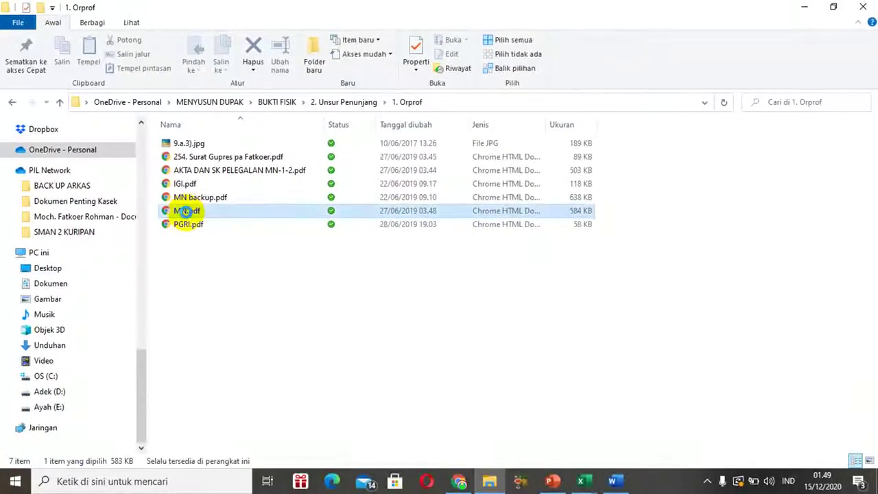
pyautogui.doubleClick(186, 212)
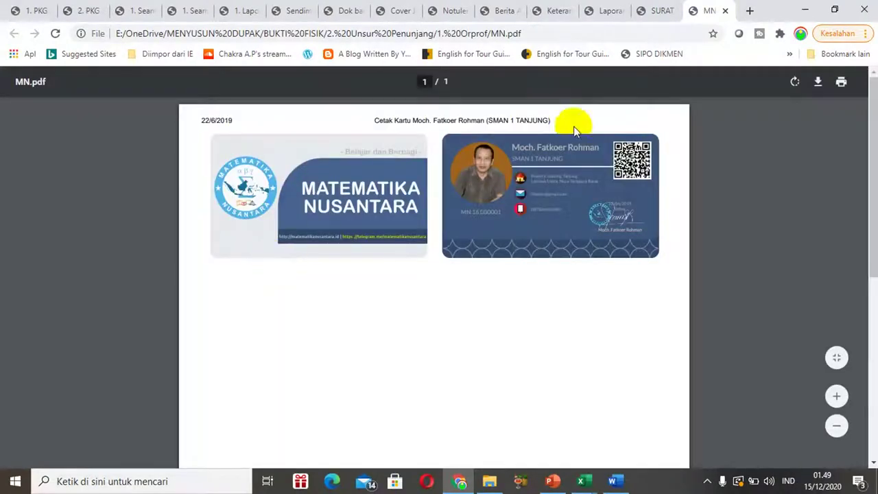
pyautogui.click(490, 480)
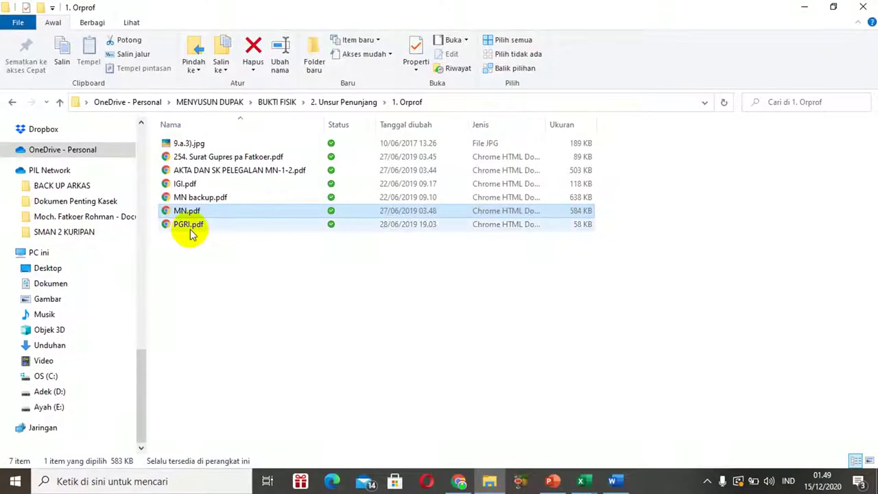
# - Open PGRI.pdf from the 1. Orprof folder and view the PGRI membership card in Chrome
pyautogui.click(191, 226)
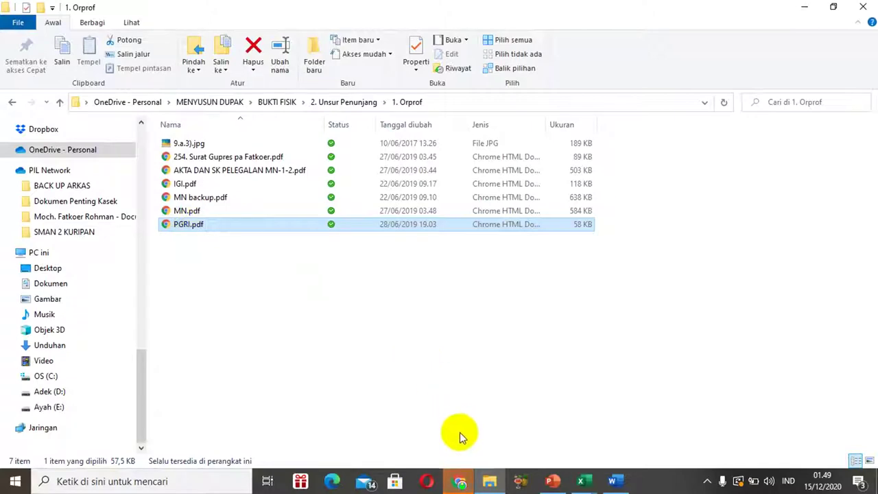
pyautogui.click(459, 479)
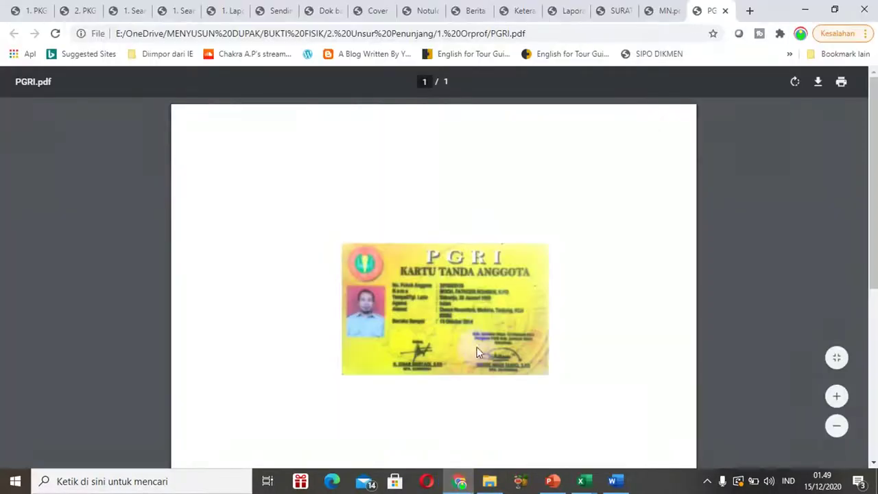
pyautogui.click(492, 431)
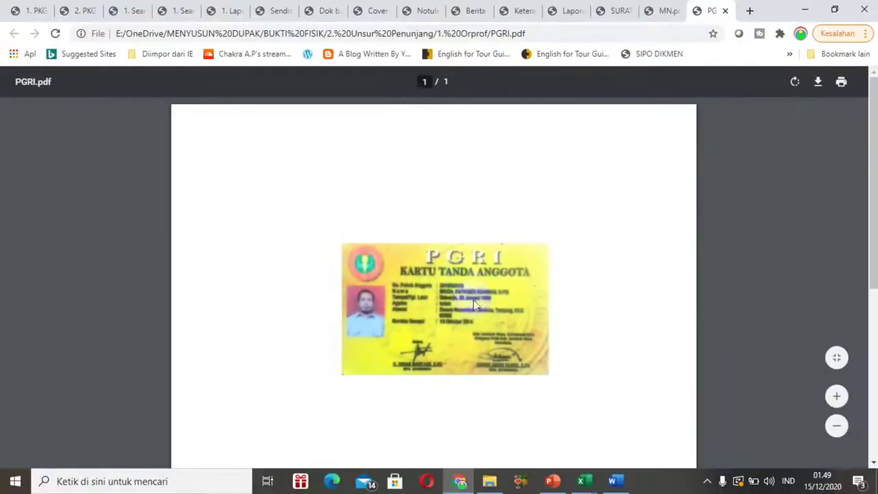
# - Return to File Explorer and open the 2. Penghargaan folder under 2. Unsur Penunjang
pyautogui.click(493, 481)
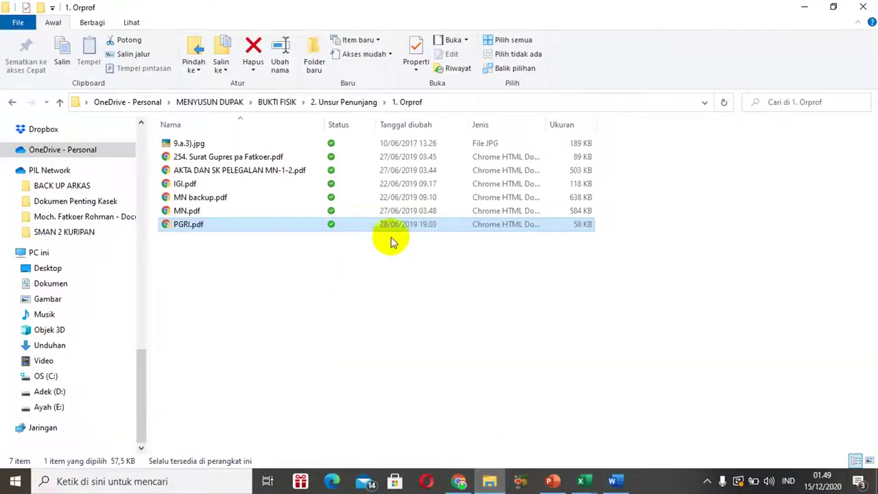
pyautogui.click(356, 106)
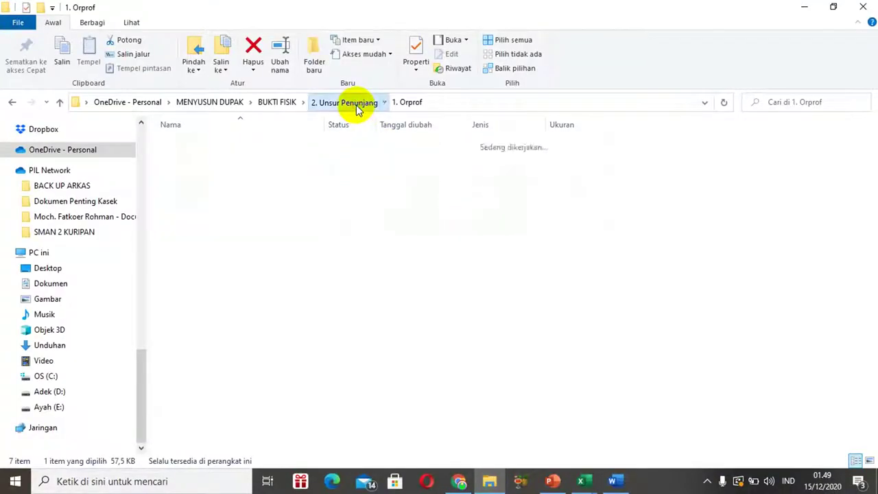
pyautogui.click(220, 156)
pyautogui.doubleClick(219, 156)
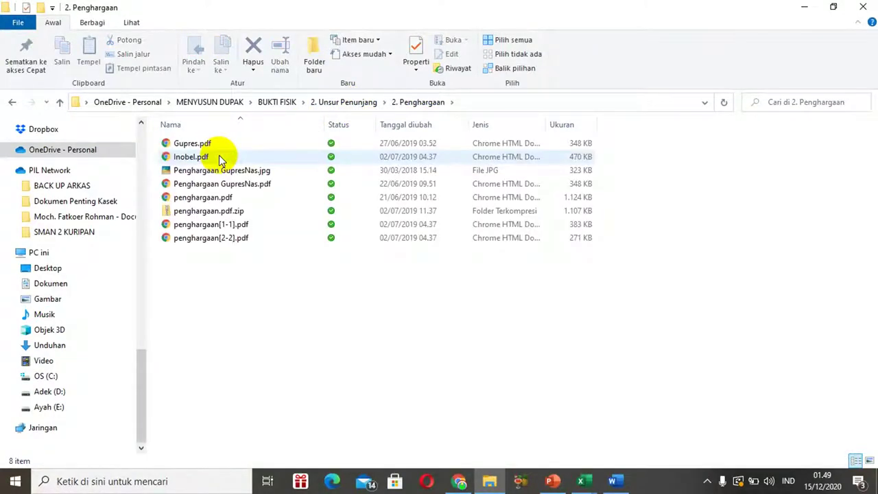
# - Open Inobel.pdf in Chrome, rotate the award certificate upright, and read it down to the signature
pyautogui.click(192, 157)
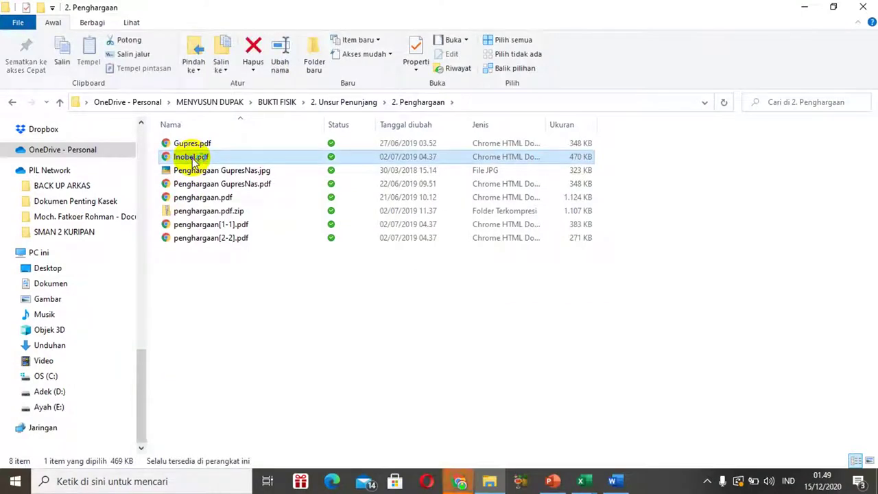
pyautogui.click(460, 479)
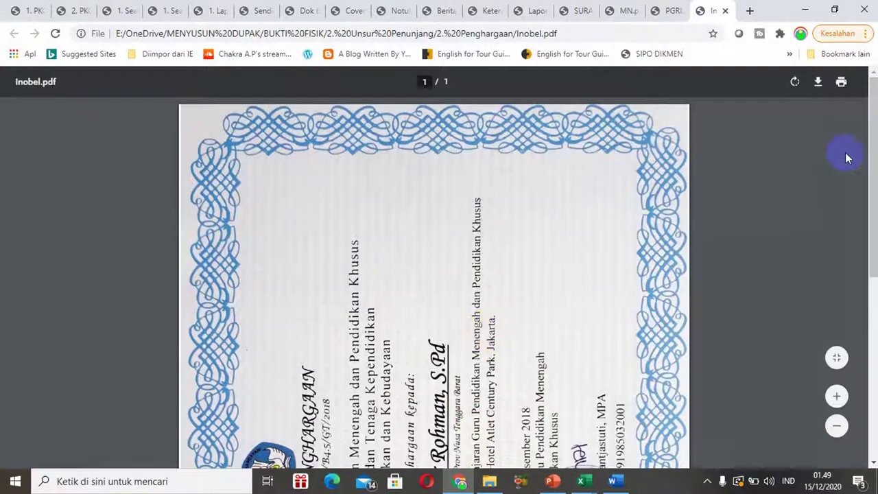
pyautogui.scroll(-3, 872, 127)
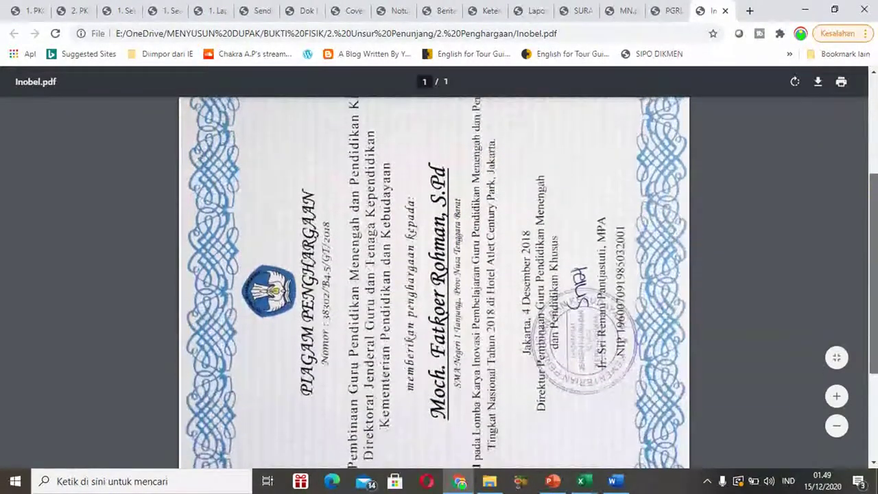
pyautogui.scroll(1, 873, 127)
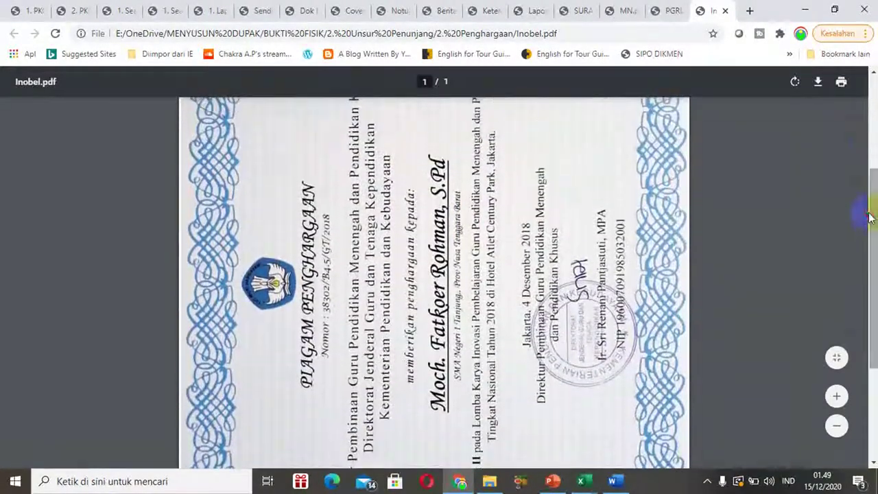
pyautogui.click(795, 83)
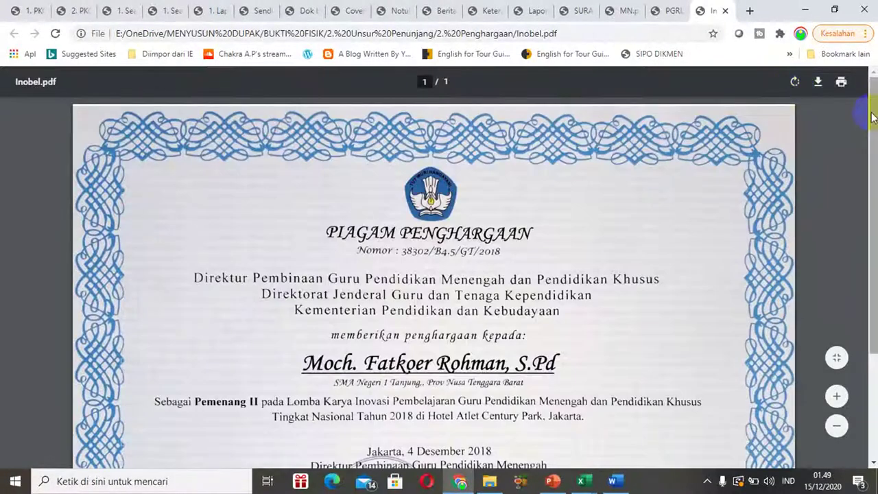
pyautogui.scroll(-2, 873, 144)
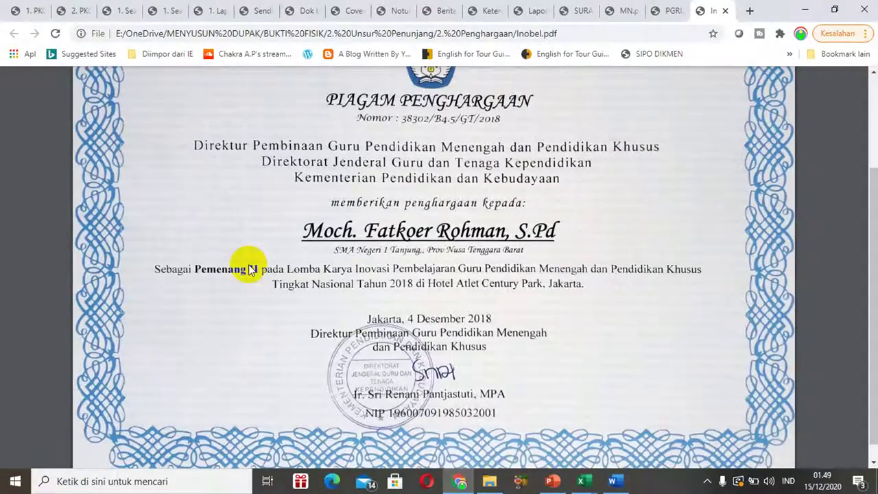
# - Go back to the BUKTI FISIK folder in File Explorer
pyautogui.click(491, 482)
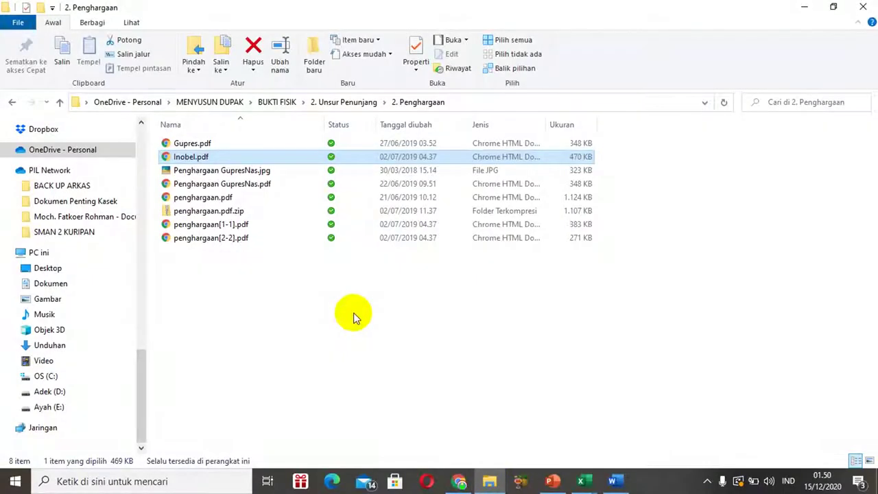
pyautogui.click(280, 105)
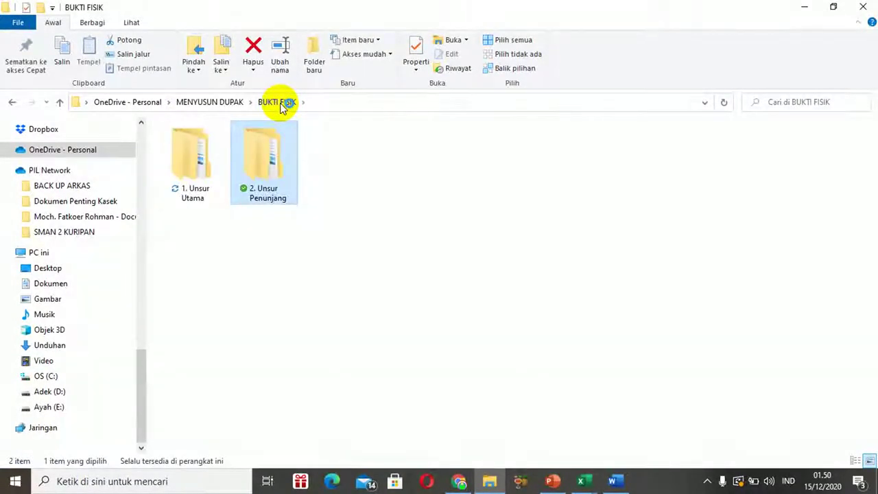